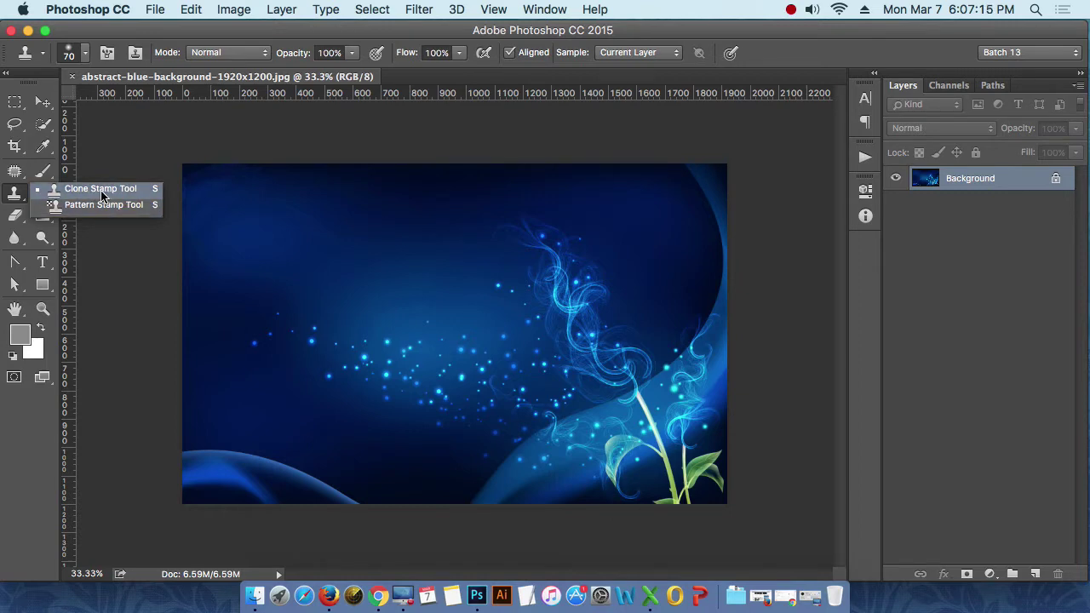
- Pick the Clone Stamp tool at 175 px and try cloning onto the blue background
click(100, 189)
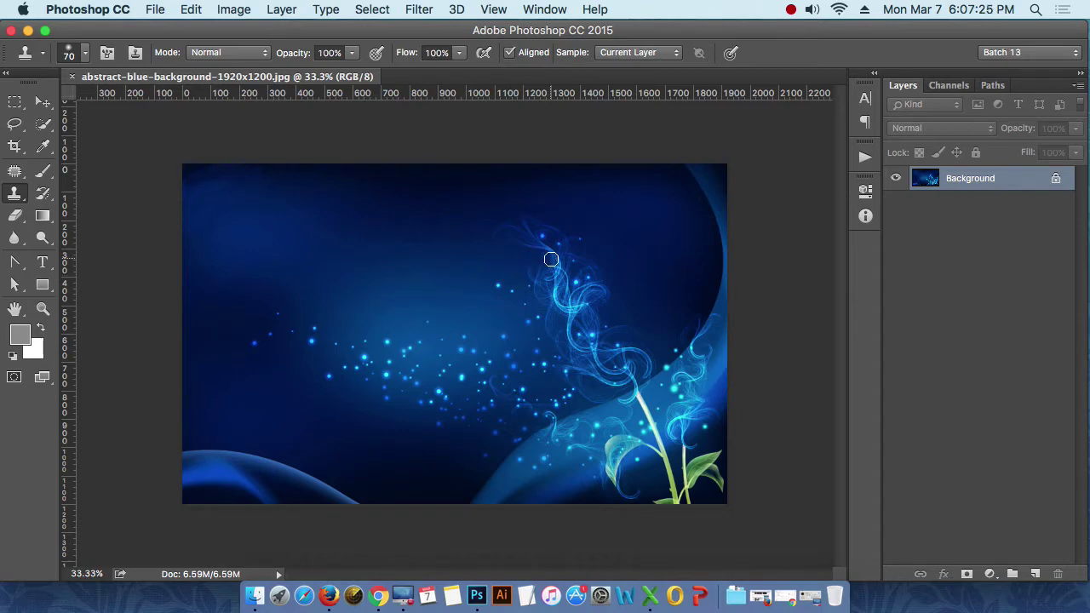
key(bracketright)
key(bracketright)
key(bracketright)
key(bracketright)
key(bracketright)
key(bracketright)
click(335, 216)
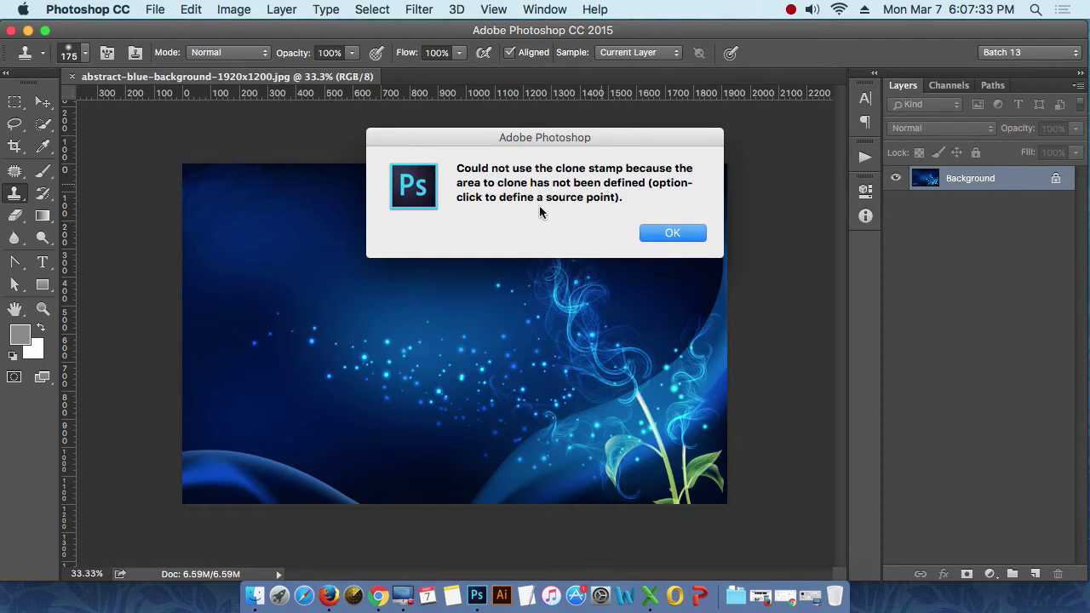
- Dismiss the no-source warning and Option-click the glowing swirl as the clone source
click(686, 235)
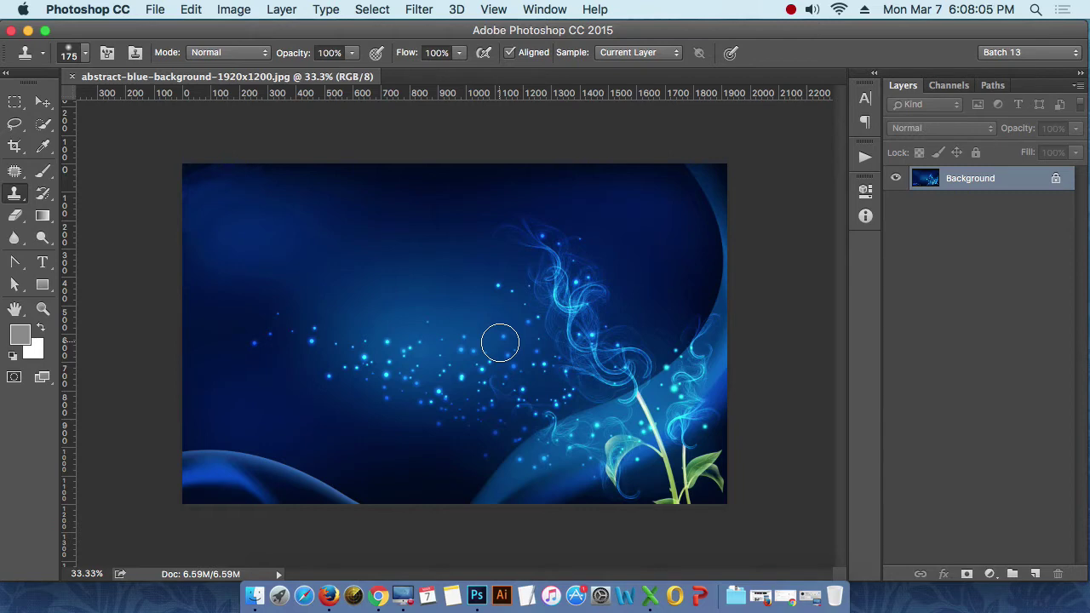
key(alt)
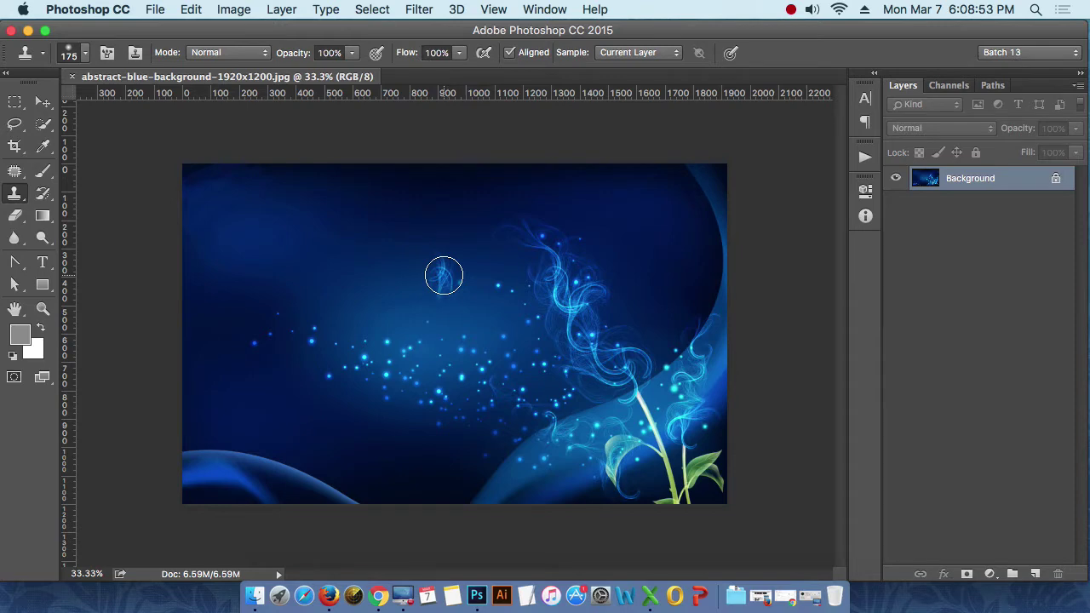
- Clone-paint a copy of the glowing swirl just left of the original
click(443, 275)
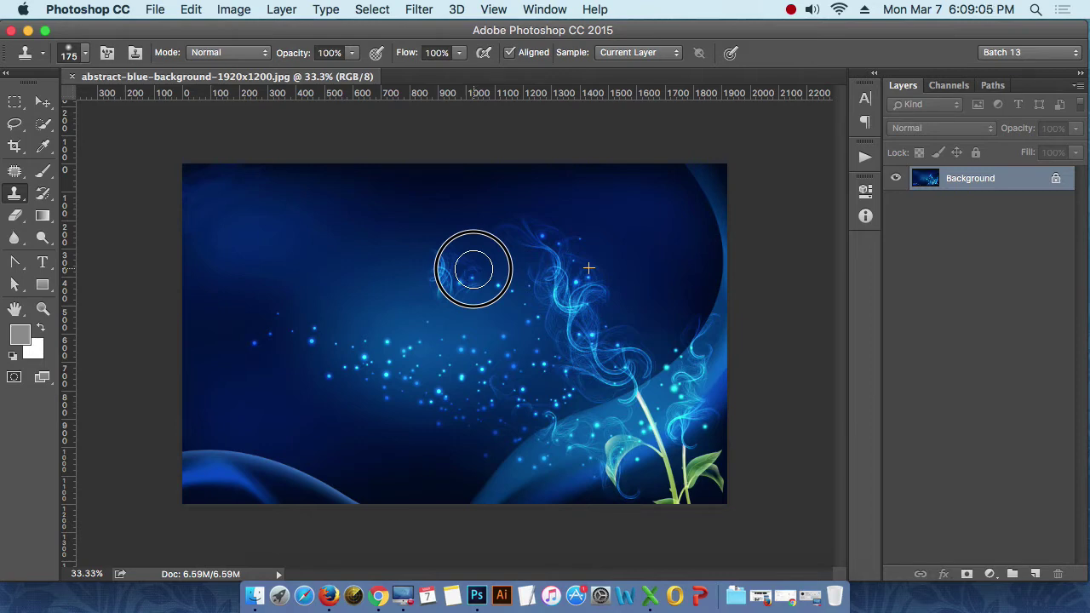
mouse_move(474, 268)
mouse_down()
mouse_move(440, 273)
mouse_move(448, 263)
mouse_up()
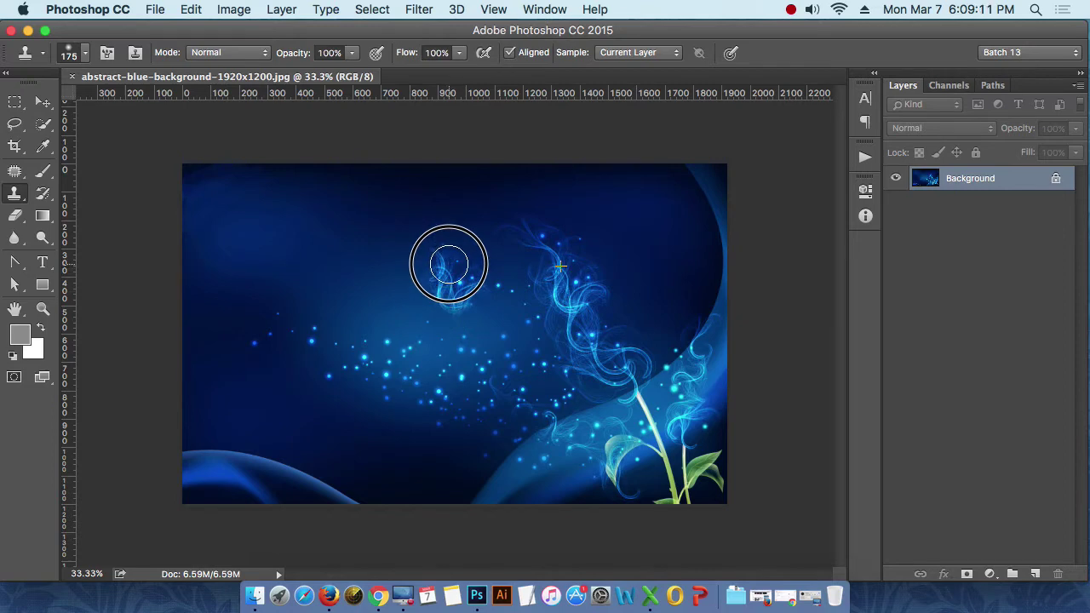
mouse_move(449, 263)
mouse_down()
mouse_move(400, 209)
mouse_move(377, 227)
mouse_move(441, 297)
mouse_move(483, 300)
mouse_move(452, 331)
mouse_move(476, 335)
mouse_move(467, 357)
mouse_move(451, 312)
mouse_move(463, 304)
mouse_move(488, 372)
mouse_move(478, 354)
mouse_move(487, 345)
mouse_up()
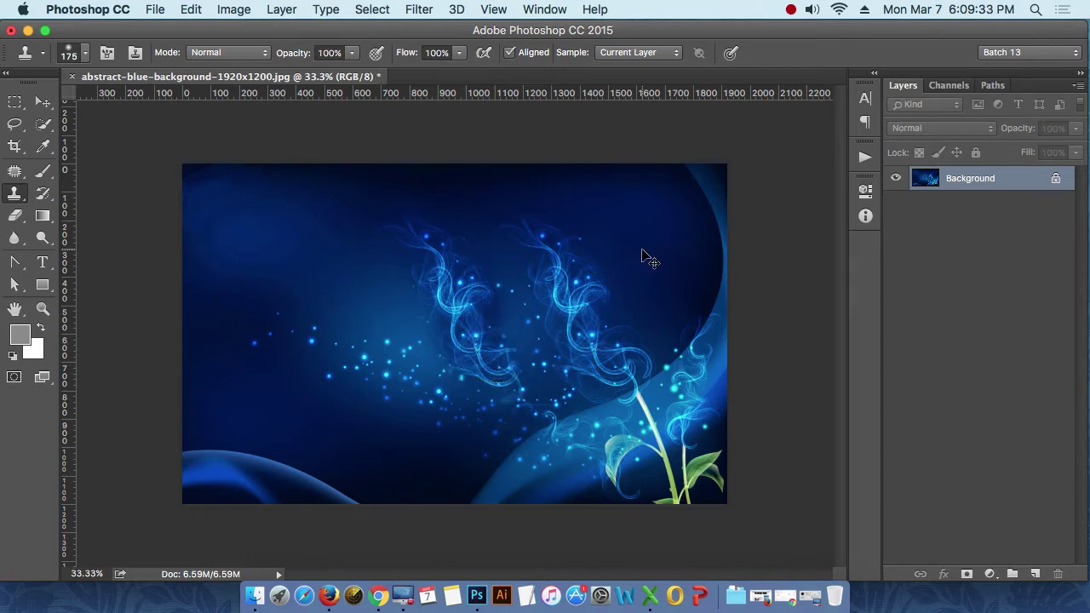
- In the Open dialog, preview images with Quick Look, from the parrot to the hammock photo
key(super+o)
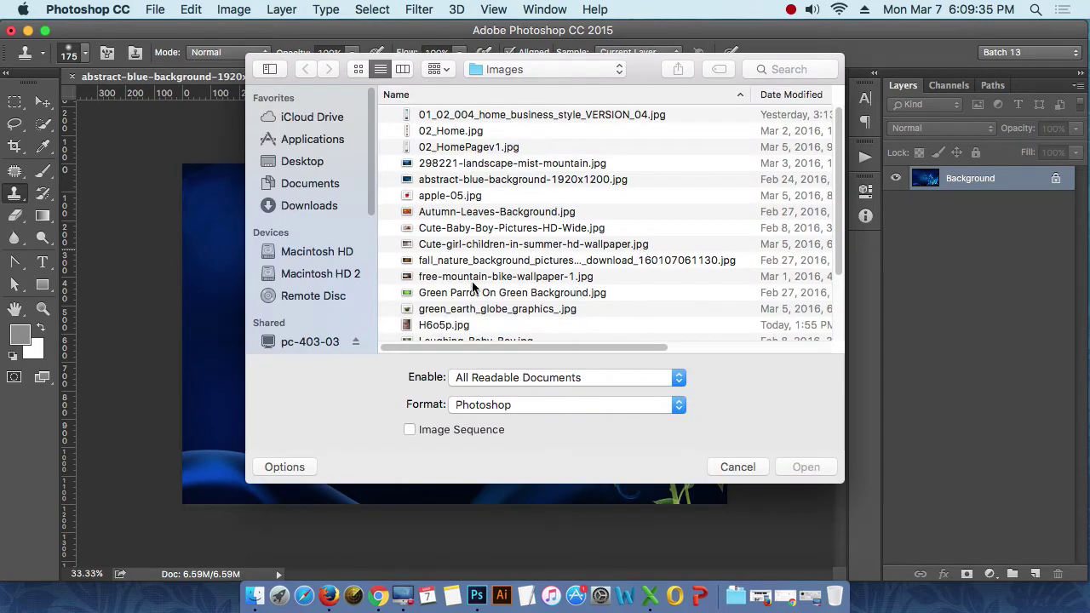
click(473, 292)
key(space)
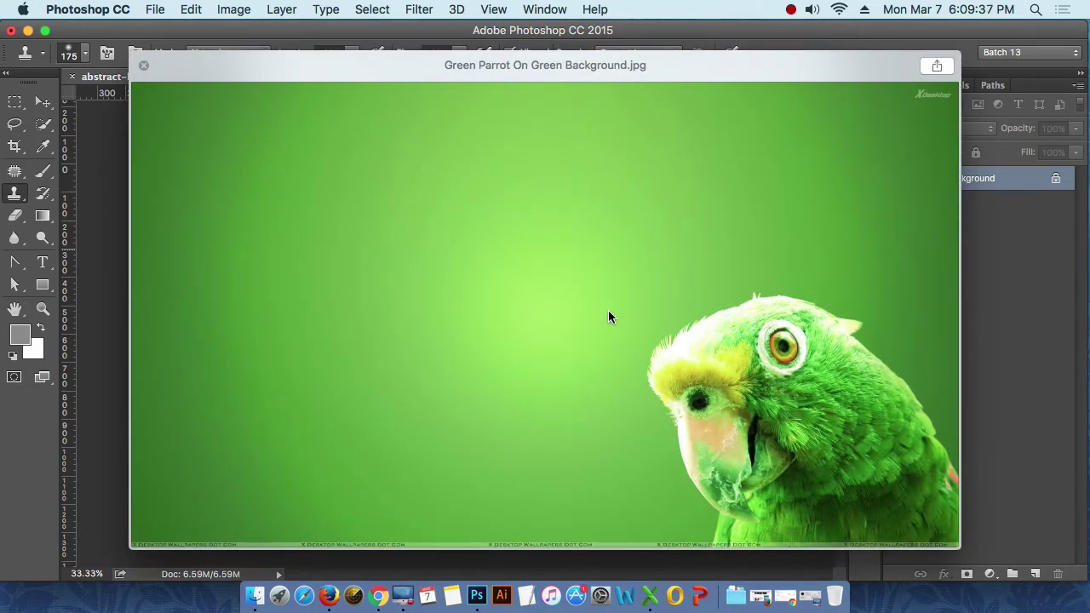
key(Down)
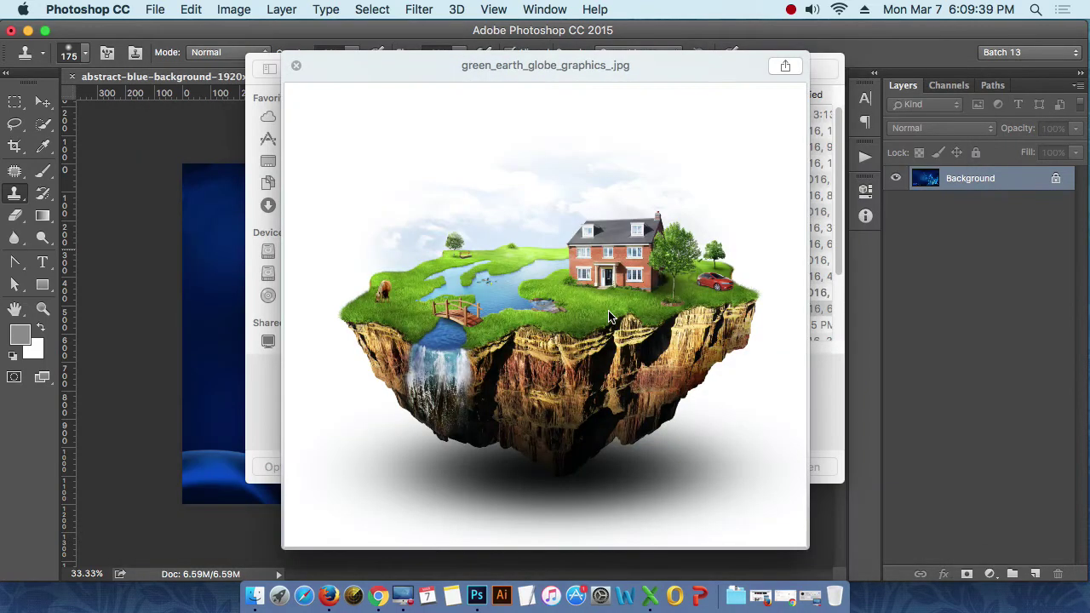
key(Down)
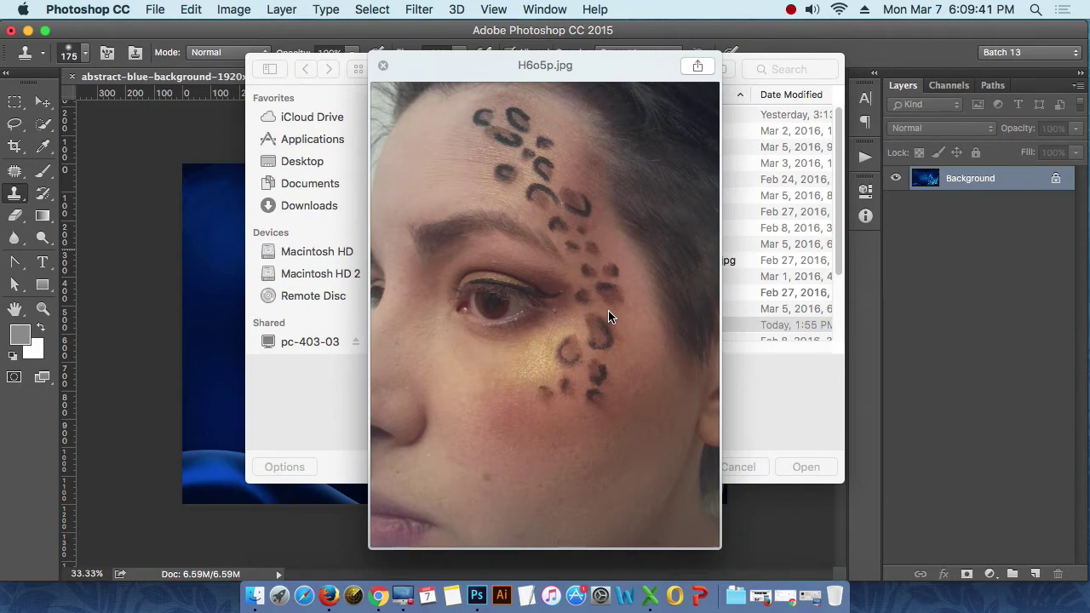
key(Up)
key(Up)
key(Up)
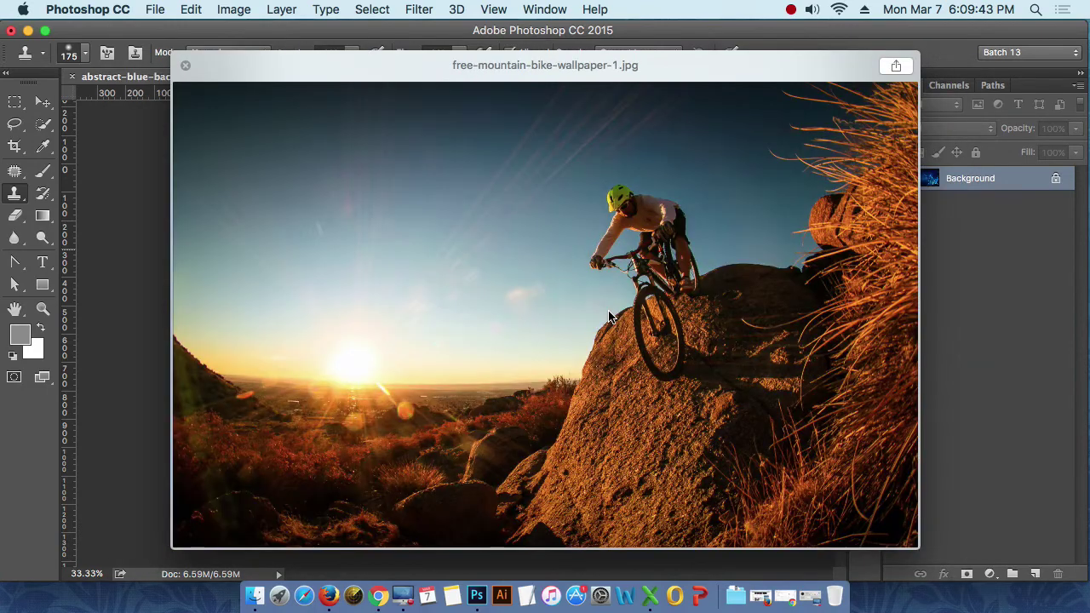
key(Up)
key(Up)
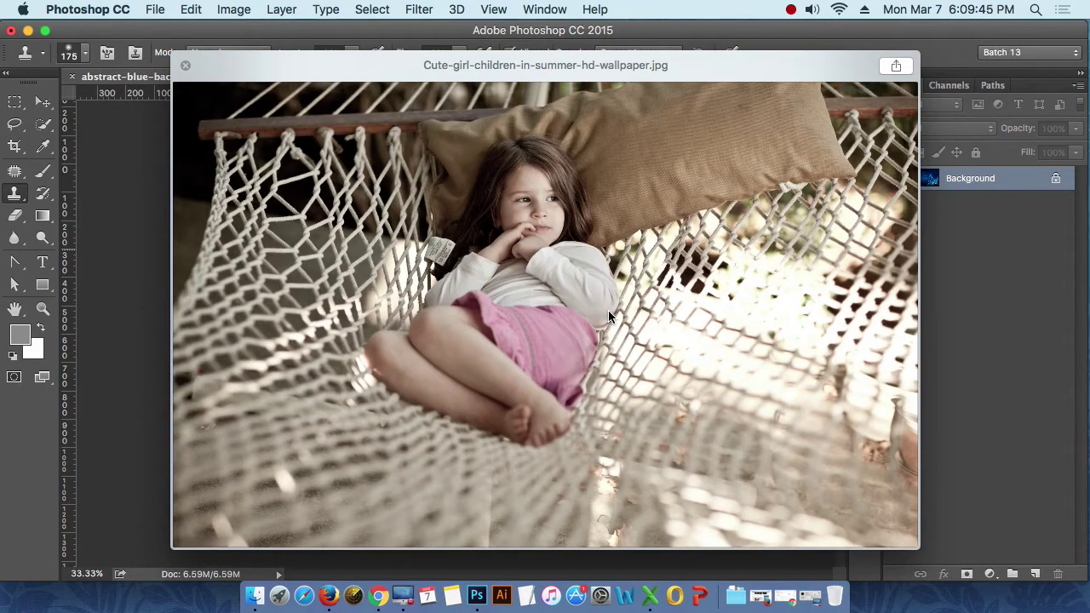
key(Up)
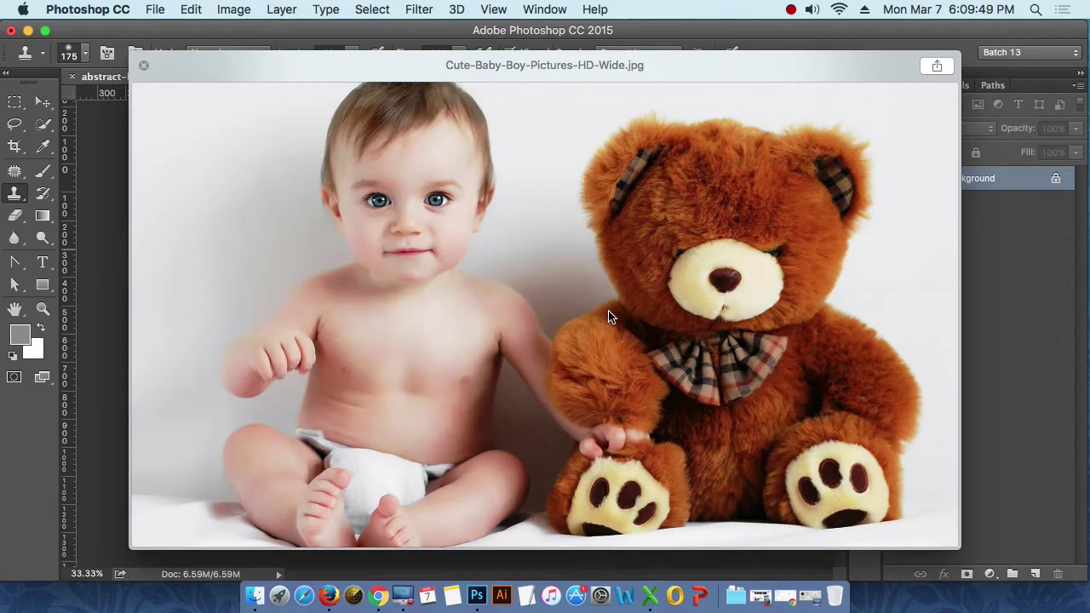
key(space)
- Open Cute-Baby-Boy-Pictures-HD-Wide.jpg, zoom in on the teddy bear, and sample its head fur as clone source
key(Return)
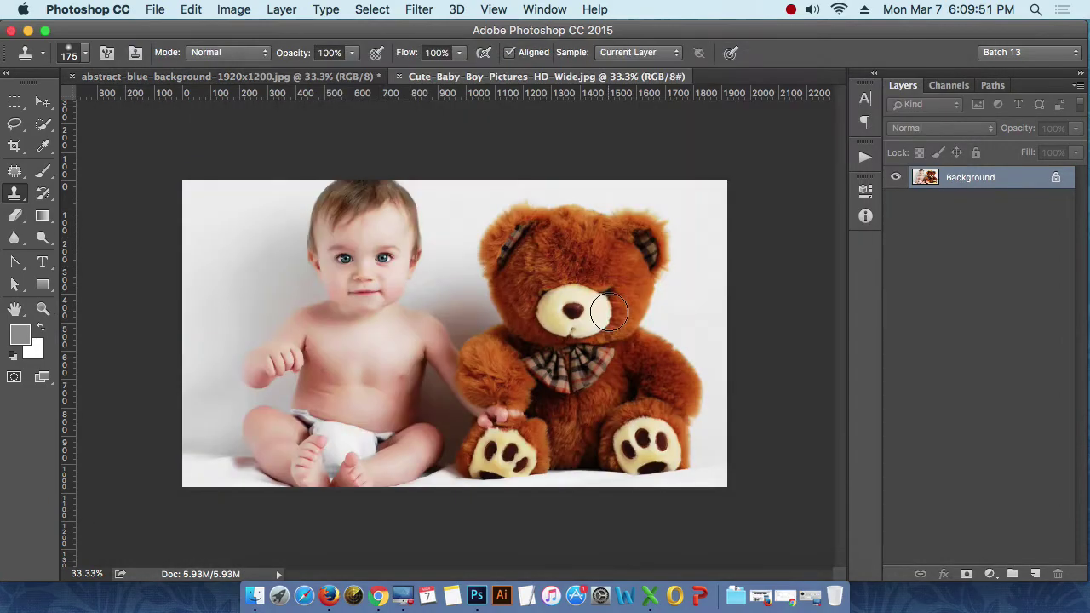
scroll(564, 286, up, 2)
scroll(587, 306, up, 5)
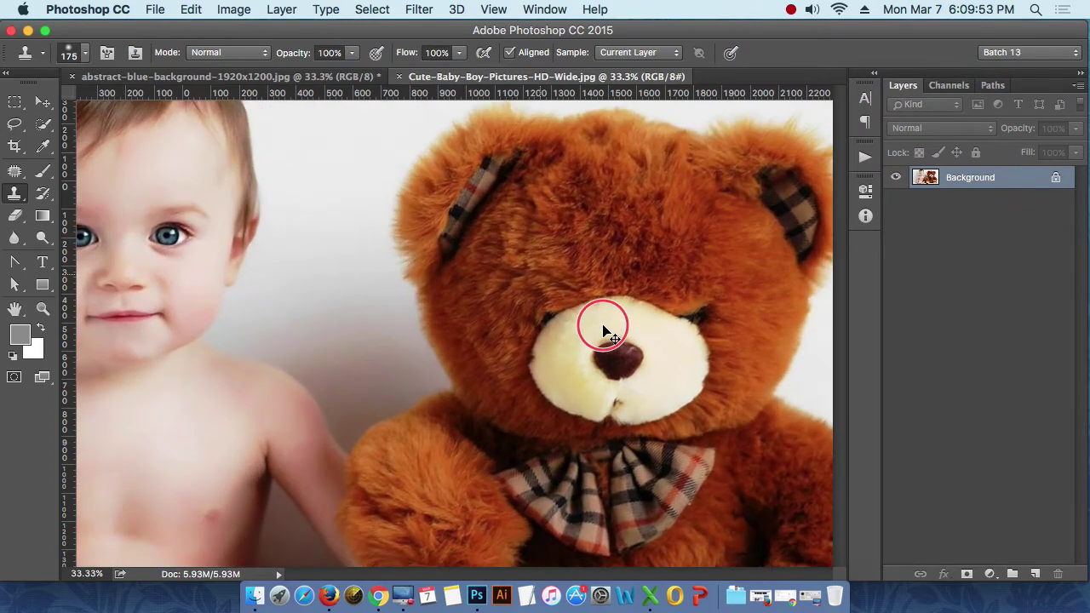
scroll(576, 228, up, 2)
scroll(569, 278, up, 1)
scroll(556, 277, up, 2)
scroll(579, 253, up, 2)
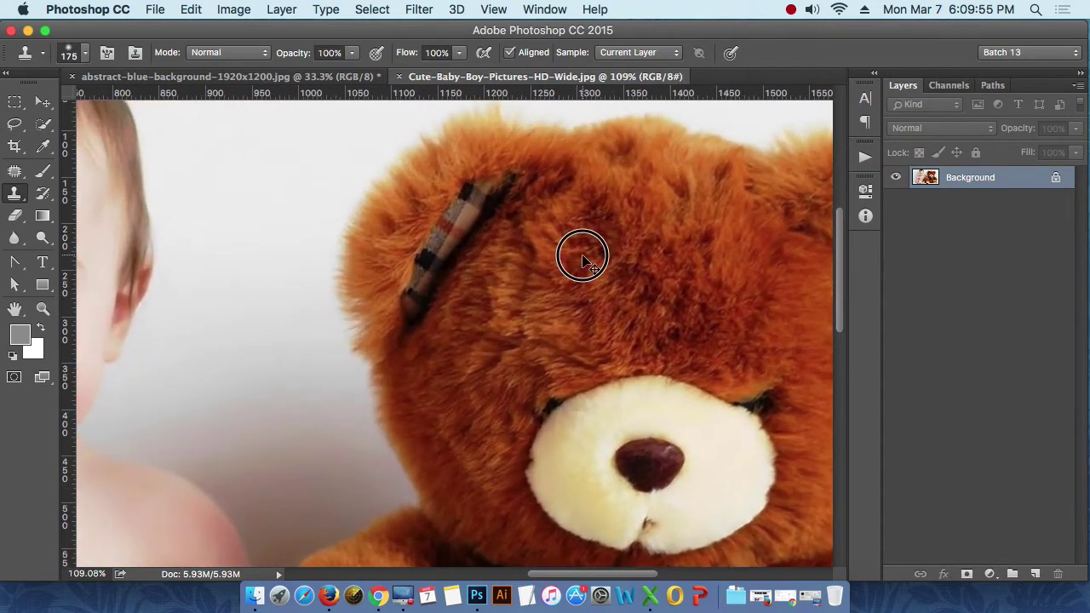
scroll(429, 283, right, 2)
scroll(429, 283, right, 1)
mouse_move(662, 275)
mouse_down()
mouse_move(725, 286)
mouse_move(661, 260)
mouse_move(723, 275)
mouse_move(706, 255)
mouse_move(695, 273)
mouse_up()
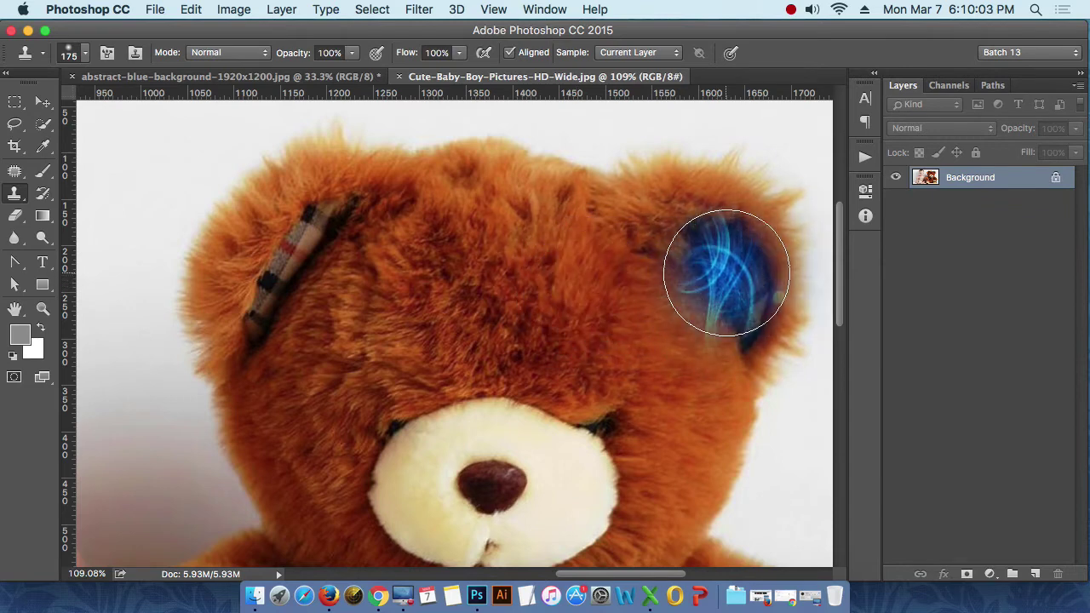
key(alt)
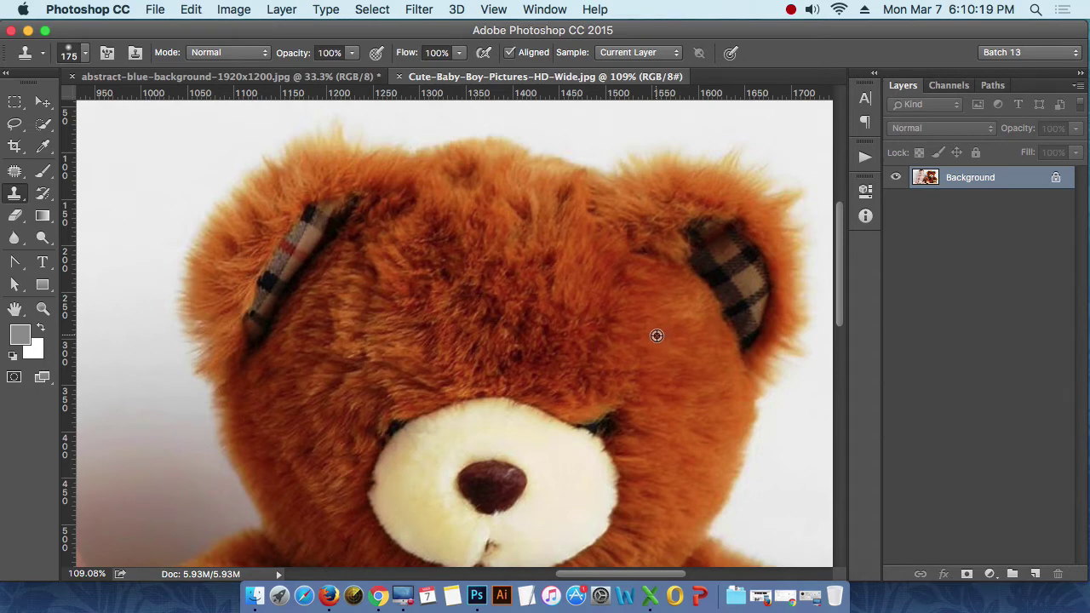
- Clone fur over the right ear's plaid patch, resizing the brush between 100 and 150
drag(702, 302, 716, 274)
key(bracketleft)
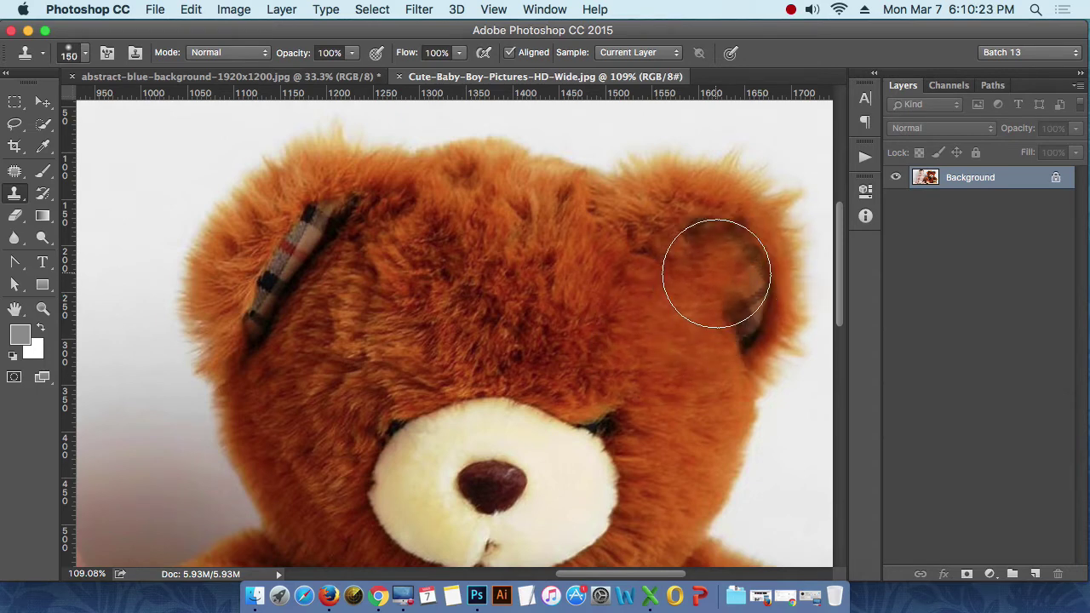
key(bracketleft)
key(bracketleft)
key(bracketright)
key(bracketright)
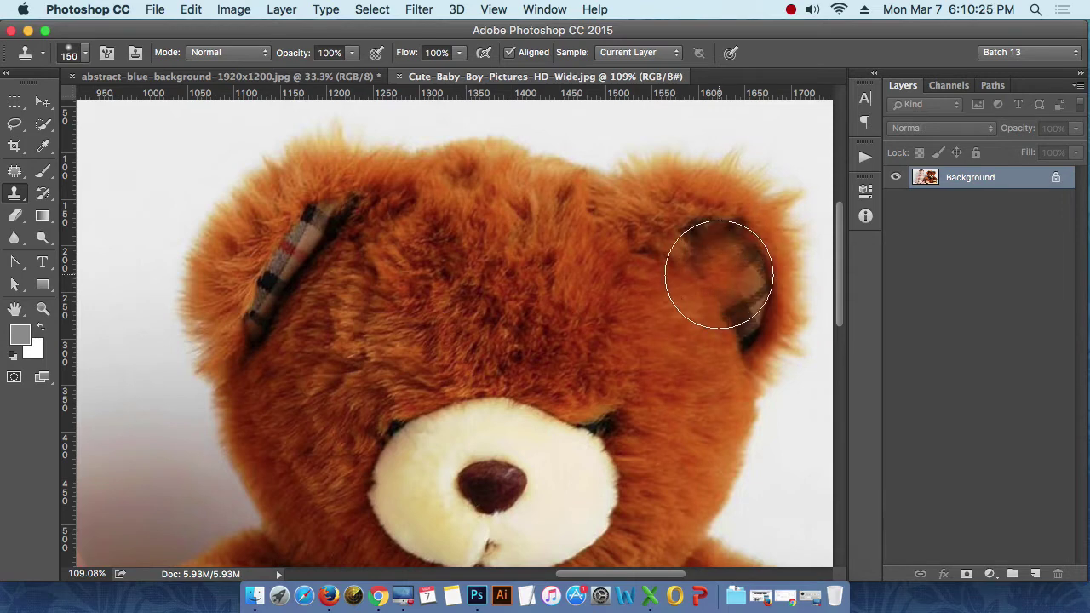
mouse_move(718, 275)
mouse_down()
mouse_move(699, 248)
mouse_move(732, 247)
mouse_move(743, 344)
mouse_move(755, 256)
mouse_up()
key(bracketleft)
key(bracketleft)
key(bracketleft)
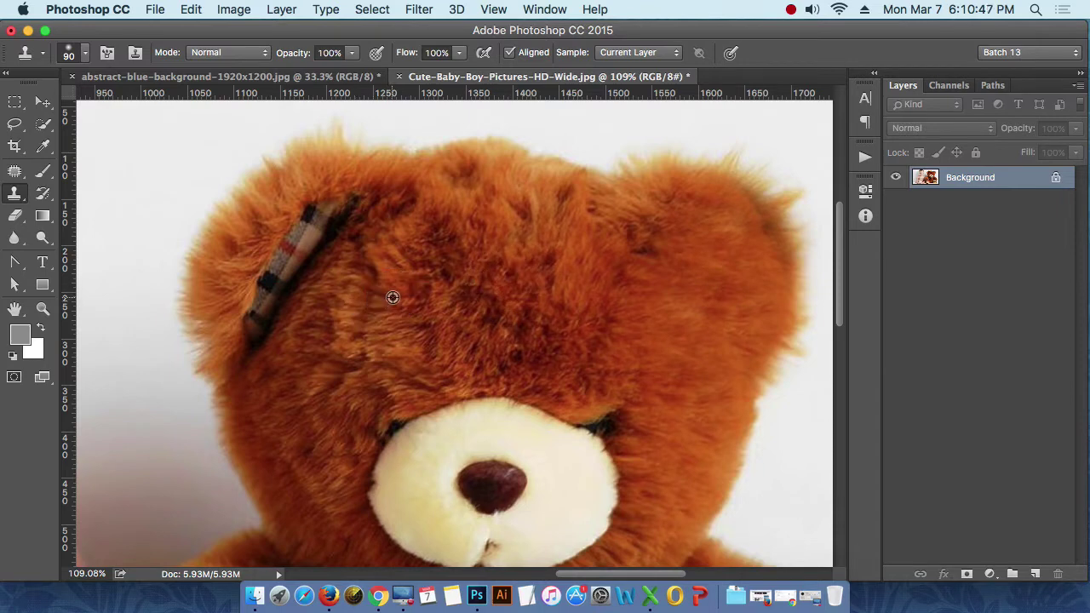
- Clone fur over the left ear's plaid patch, undo a stray smear, and zoom out to the whole bear
alt+click(392, 297)
mouse_move(348, 214)
mouse_down()
mouse_move(321, 224)
mouse_move(266, 310)
mouse_up()
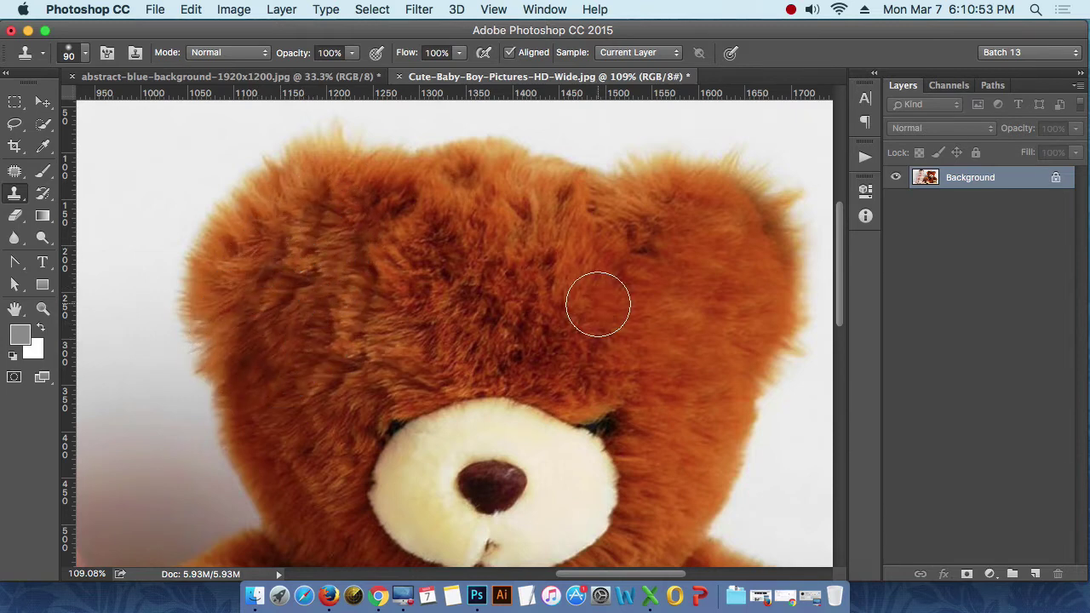
drag(609, 307, 618, 243)
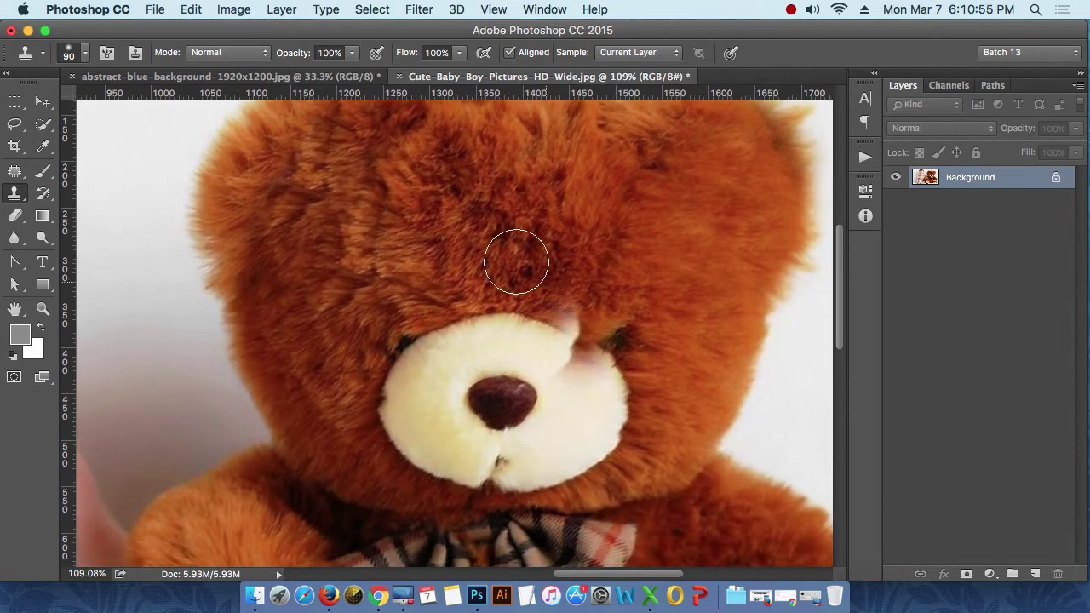
mouse_move(510, 255)
mouse_down()
mouse_move(443, 319)
mouse_move(500, 383)
mouse_up()
key(ctrl+z)
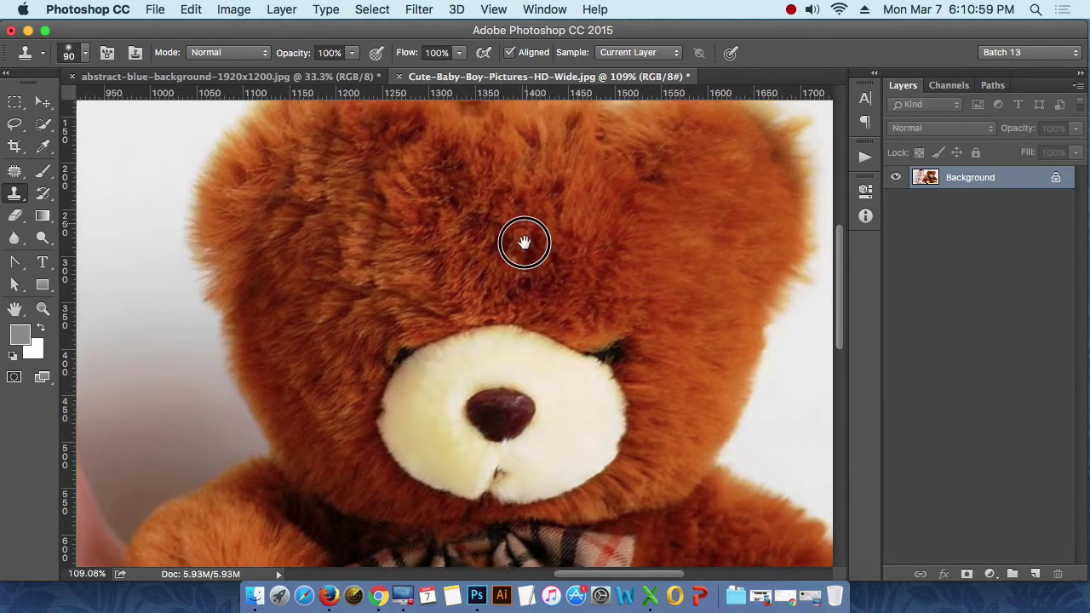
drag(523, 223, 522, 256)
alt+click(518, 260)
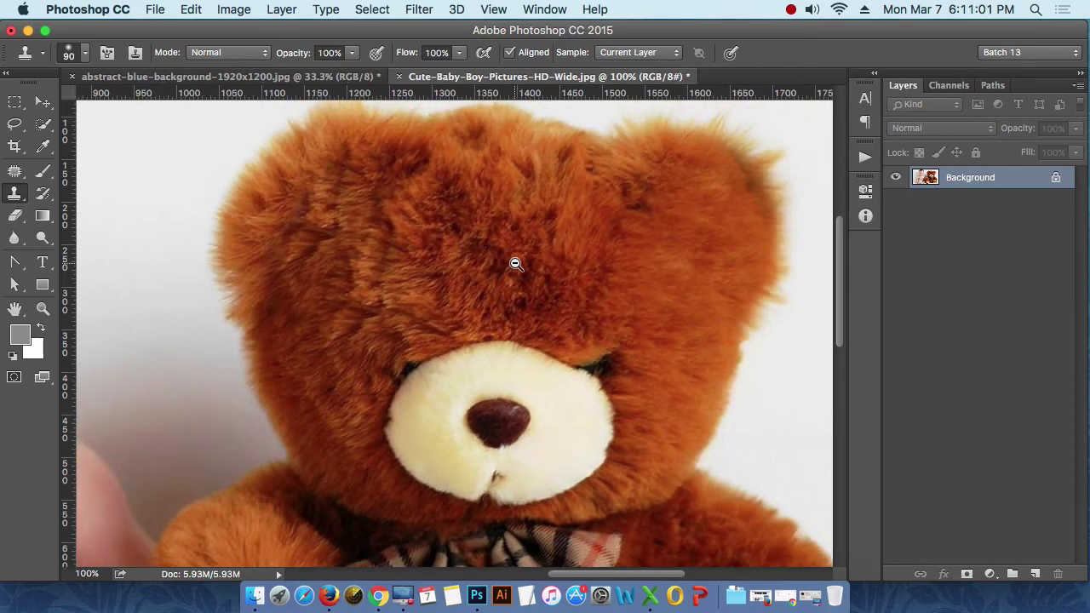
alt+click(515, 264)
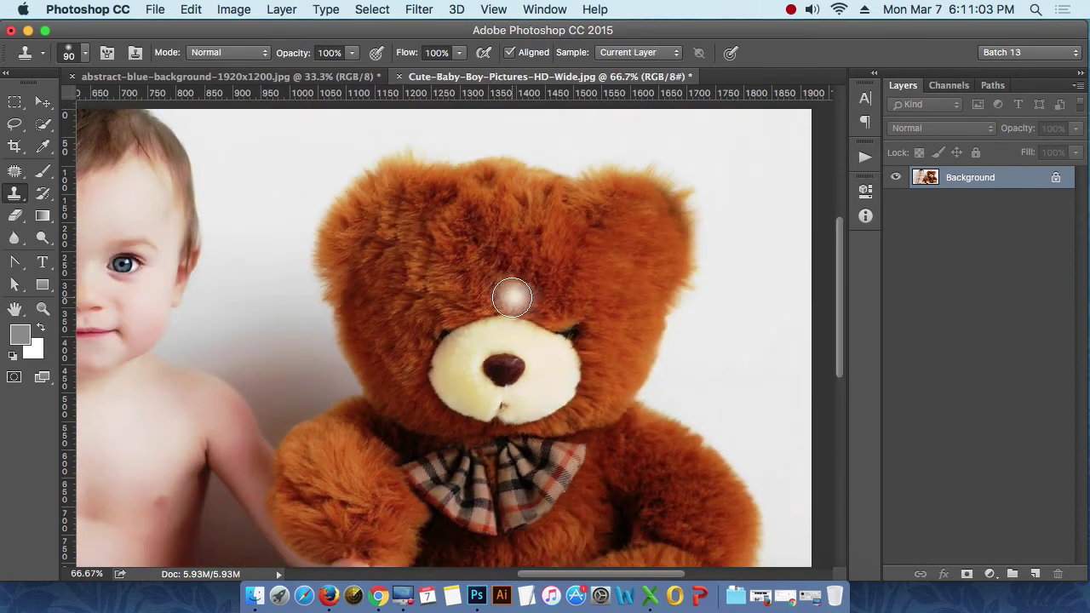
alt+click(507, 297)
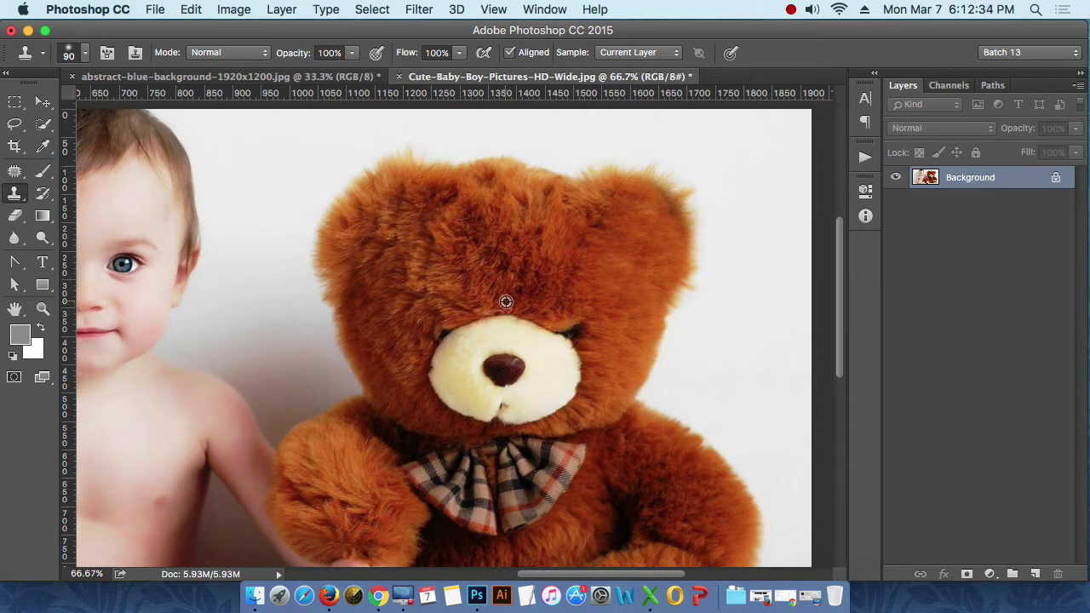
- Sample fur above the muzzle and clone it over the bear's nose and muzzle
alt+click(506, 302)
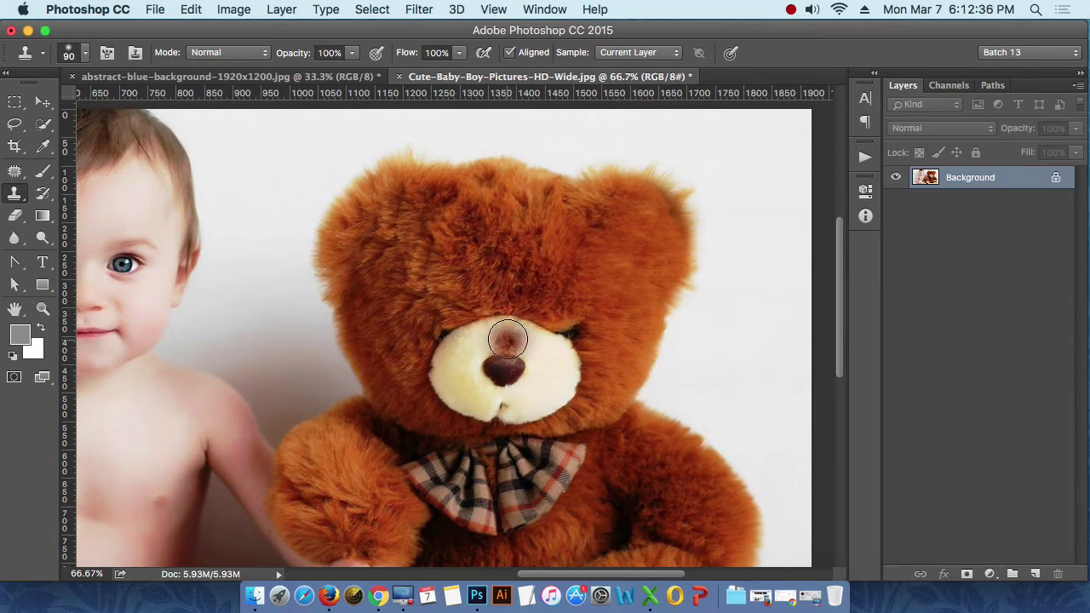
drag(507, 337, 509, 368)
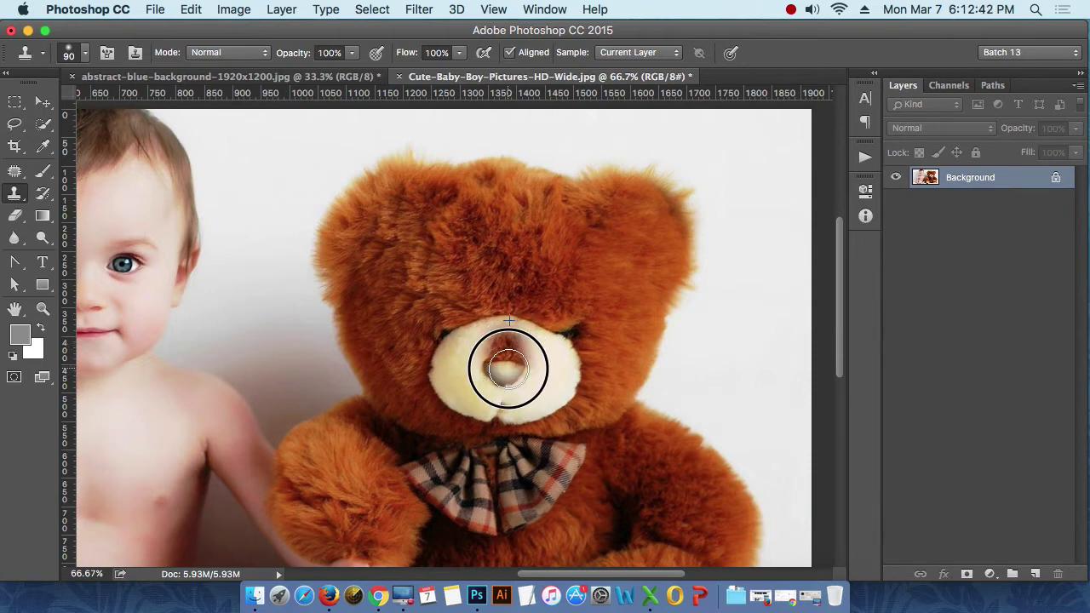
drag(508, 367, 505, 358)
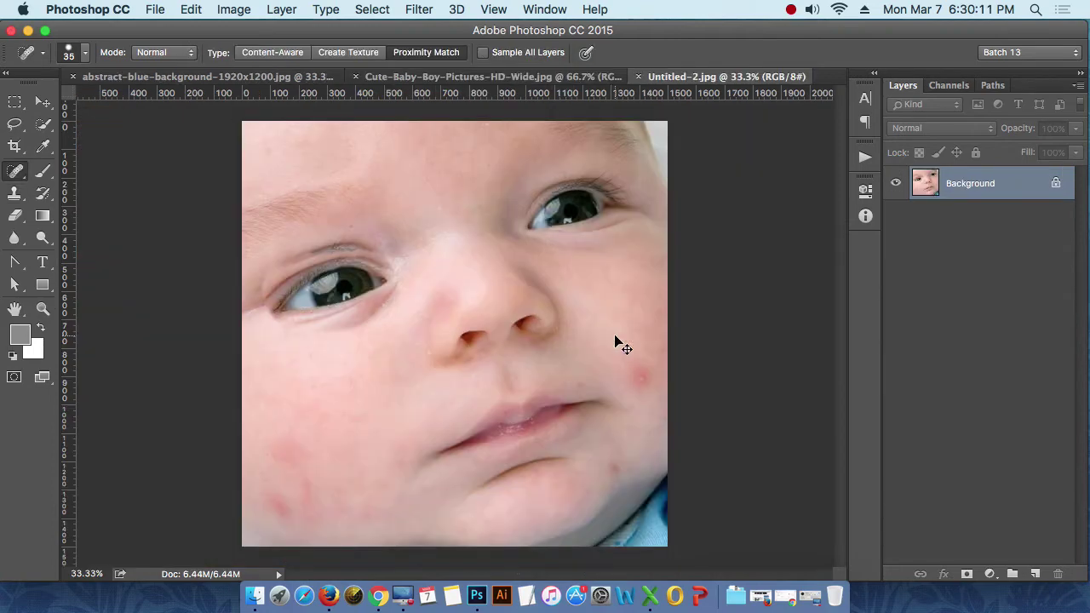
- Zoom in on the baby's face and spot-heal the cheek's red spot at size 35
drag(684, 396, 744, 434)
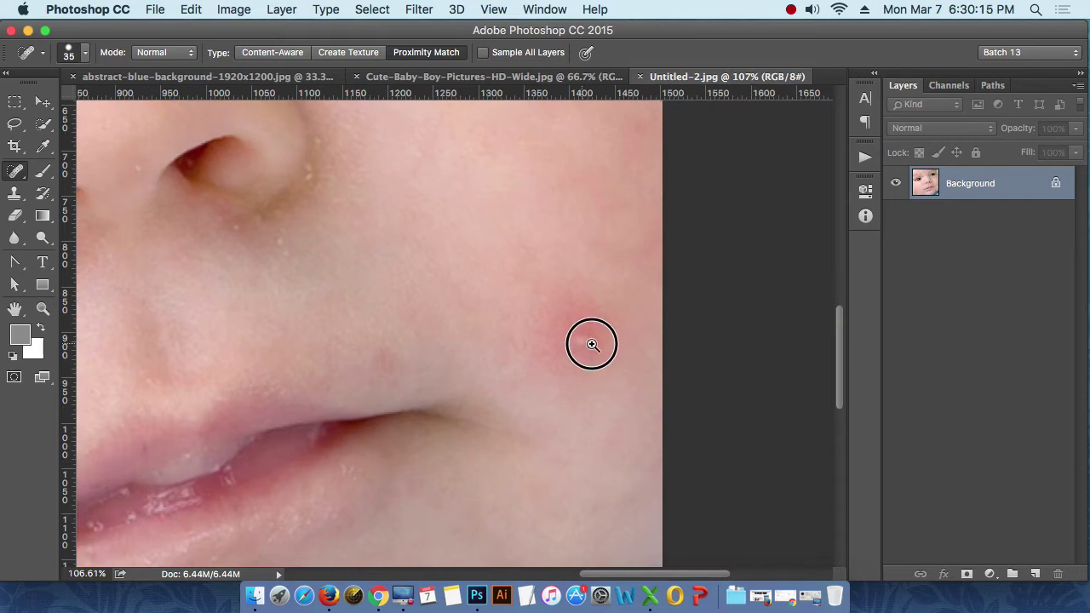
drag(591, 343, 633, 341)
click(16, 171)
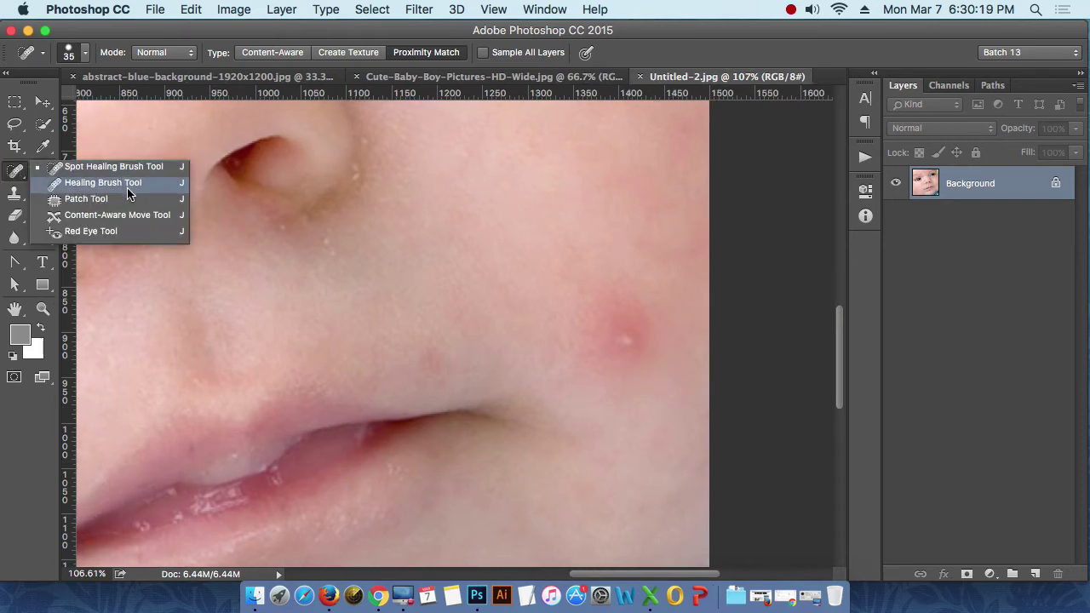
click(128, 168)
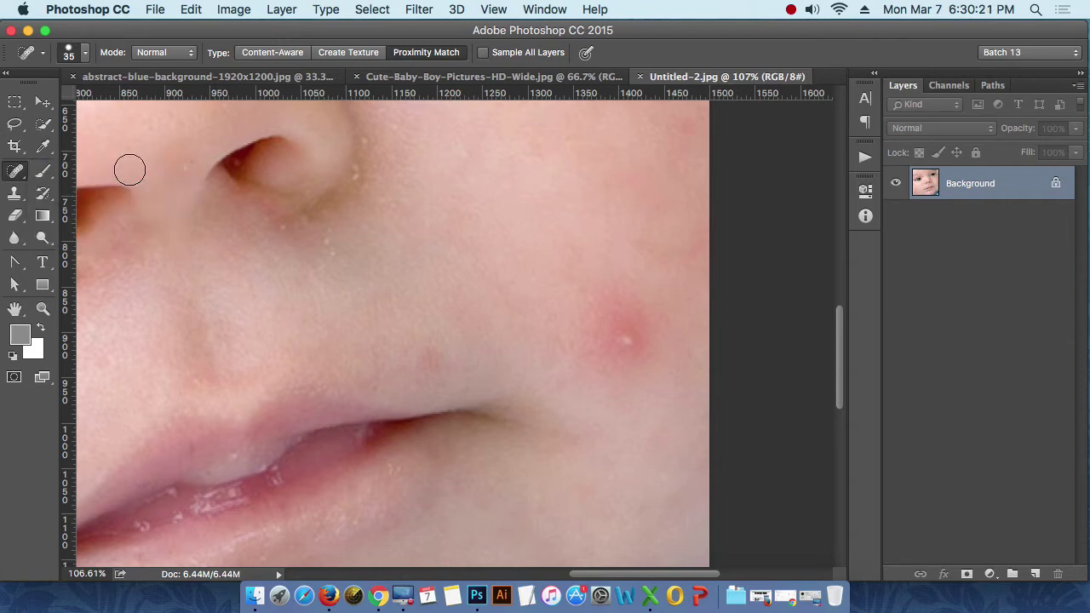
mouse_move(630, 338)
mouse_down()
mouse_move(607, 329)
mouse_move(625, 344)
mouse_move(640, 316)
mouse_move(610, 309)
mouse_move(609, 347)
mouse_move(673, 341)
mouse_up()
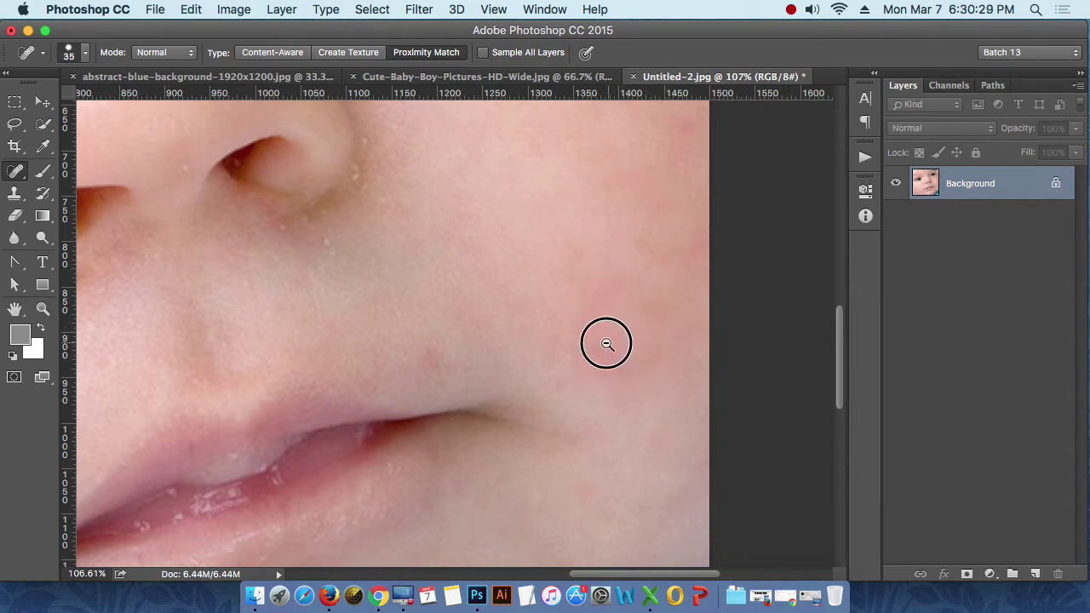
- Enlarge the Spot Healing Brush to 90 and heal the red patch on the right cheek
scroll(606, 343, down, 5)
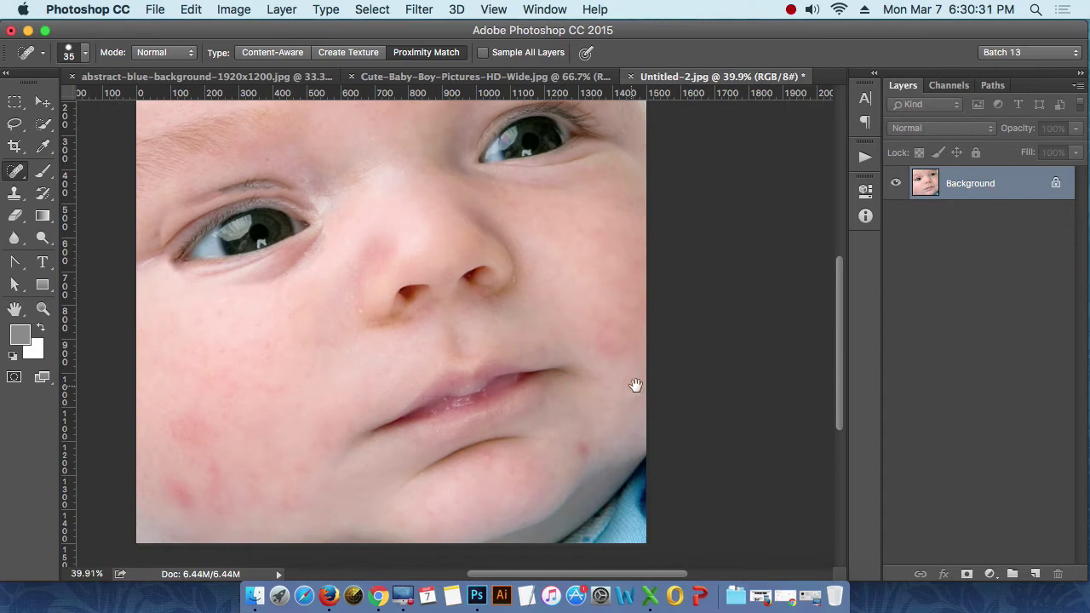
scroll(656, 377, up, 1)
scroll(653, 372, up, 1)
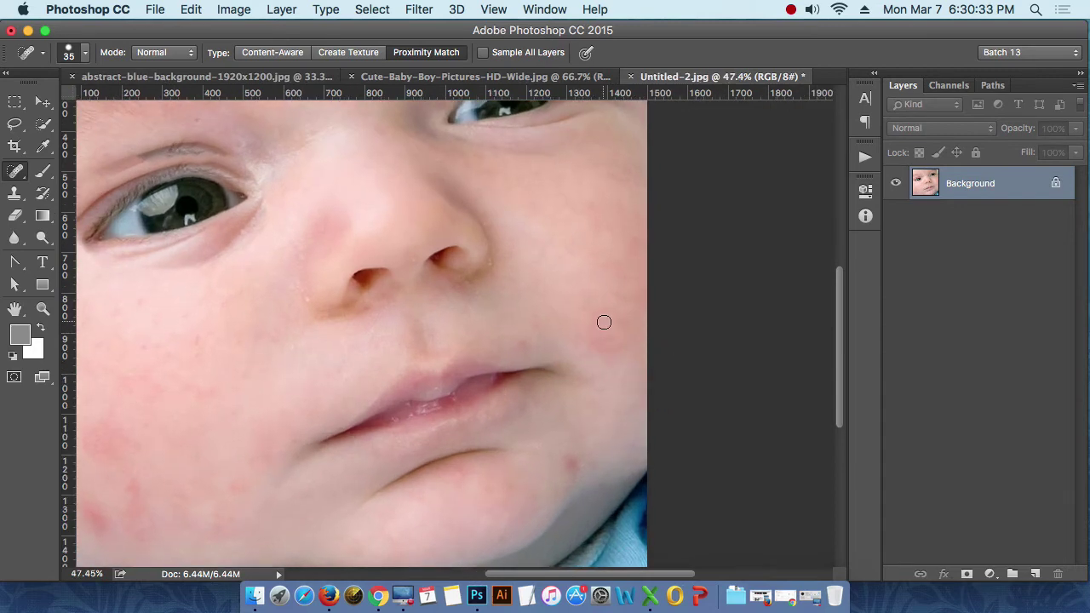
key(bracketright)
key(bracketright)
key(bracketright)
key(bracketright)
key(bracketright)
key(bracketright)
mouse_move(613, 325)
mouse_down()
mouse_move(604, 314)
mouse_move(604, 341)
mouse_move(619, 325)
mouse_up()
- Zoom in on the chin and heal its small red blemish
key(ctrl+minus)
click(644, 471)
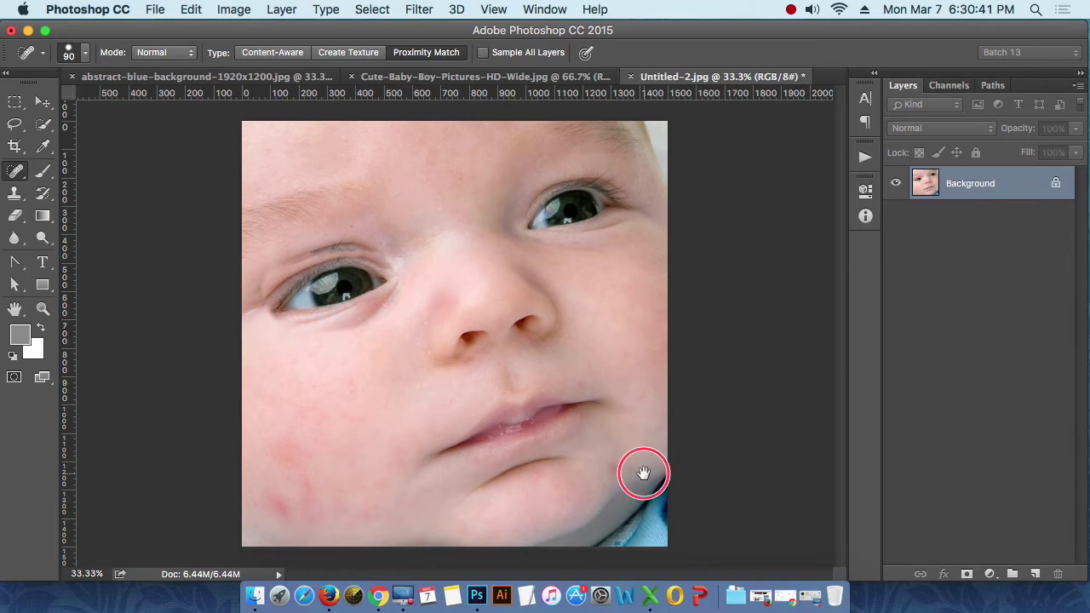
drag(652, 467, 654, 422)
ctrl+space+click(621, 431)
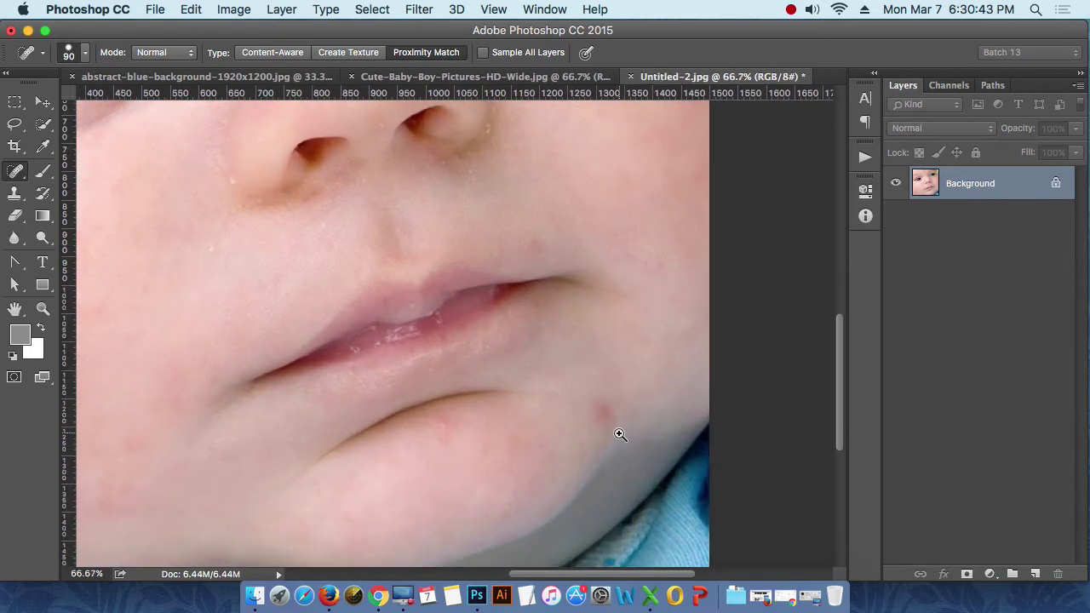
ctrl+space+click(618, 433)
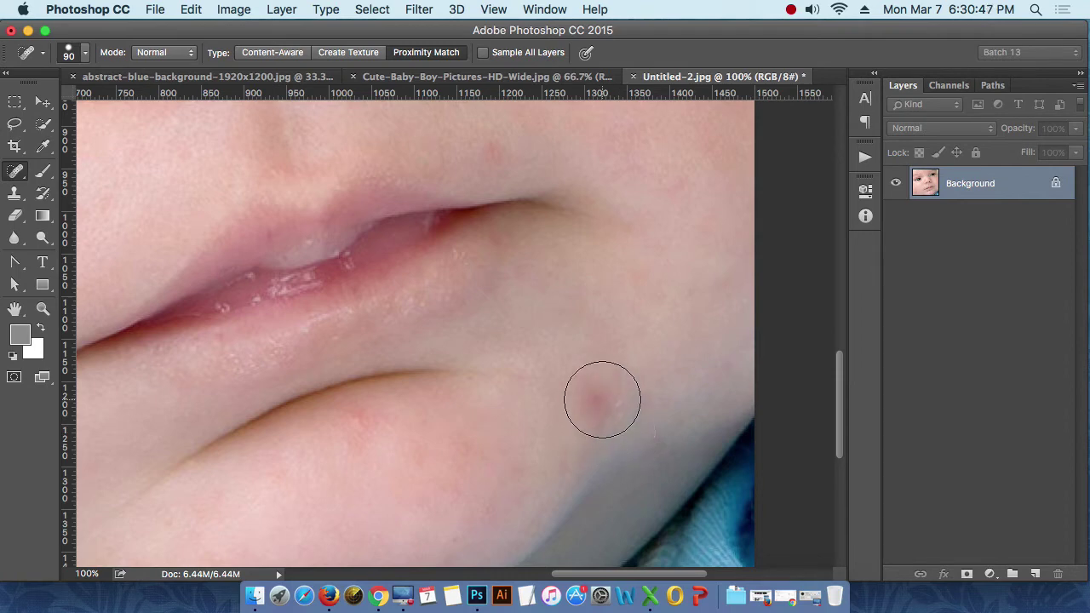
click(597, 397)
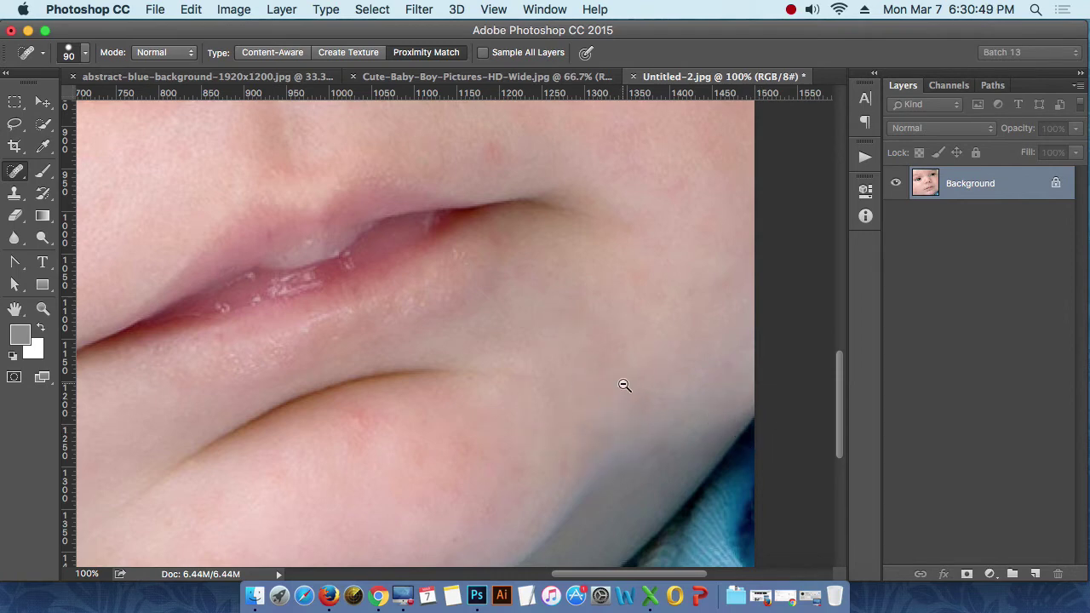
alt+space+click(624, 385)
alt+space+click(624, 384)
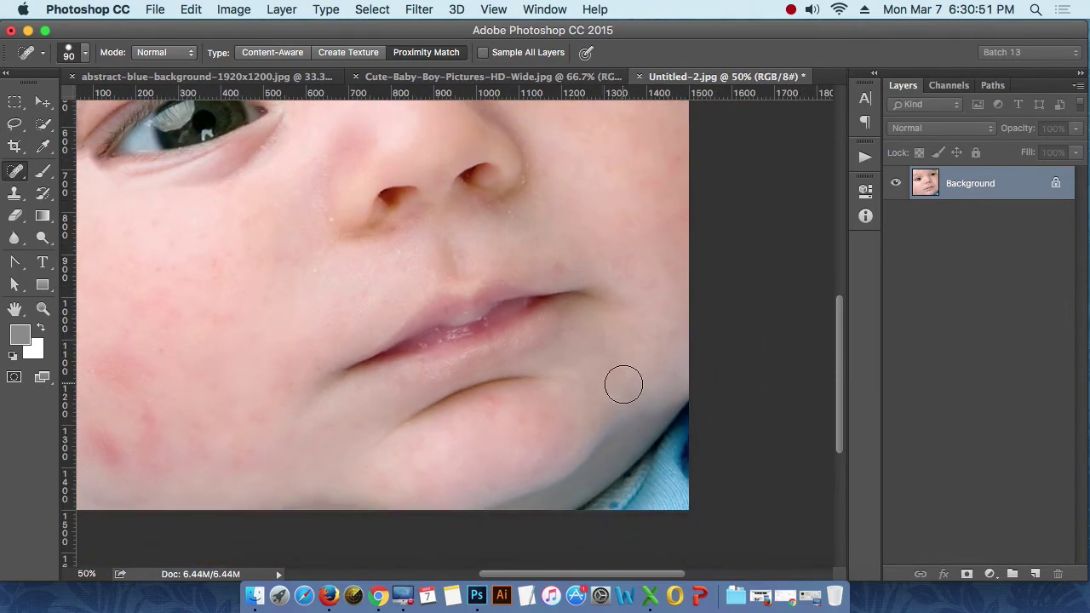
- Heal the red blotches on the baby's left cheek
scroll(499, 359, left, 5)
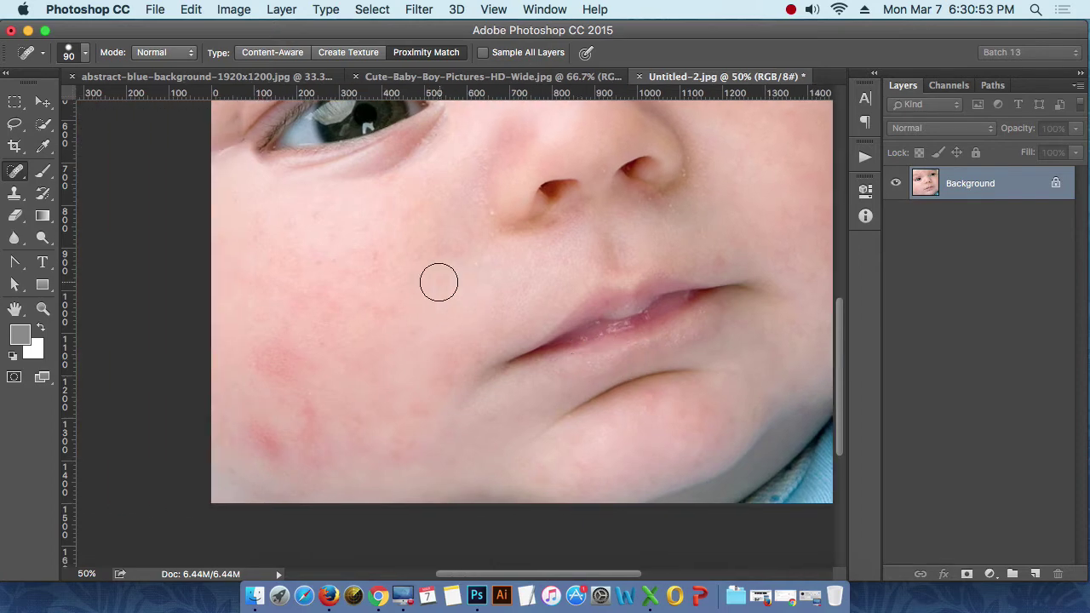
scroll(439, 283, up, 10)
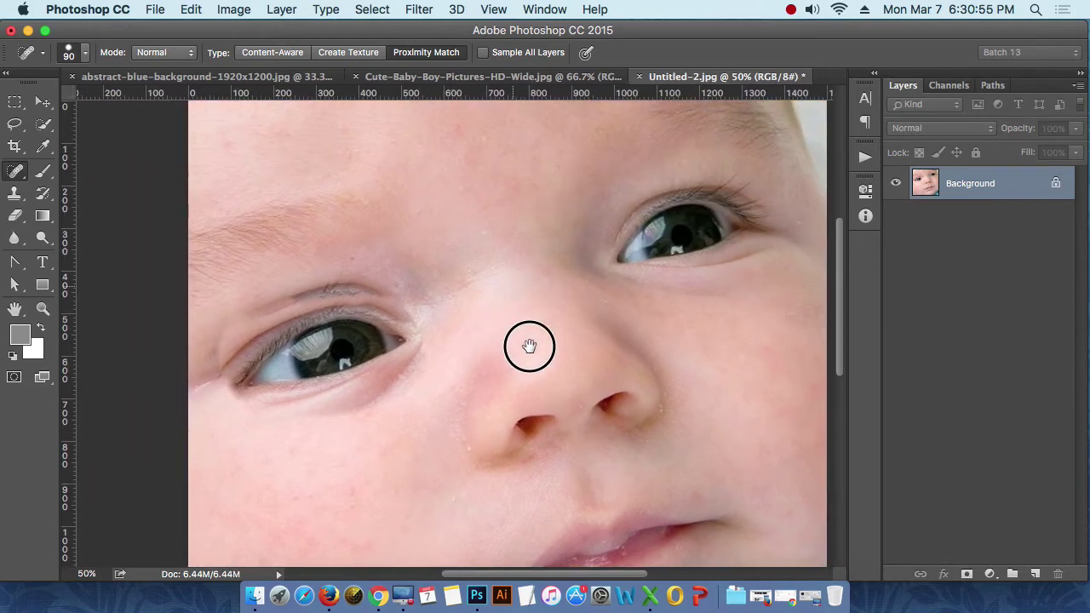
scroll(528, 346, up, 4)
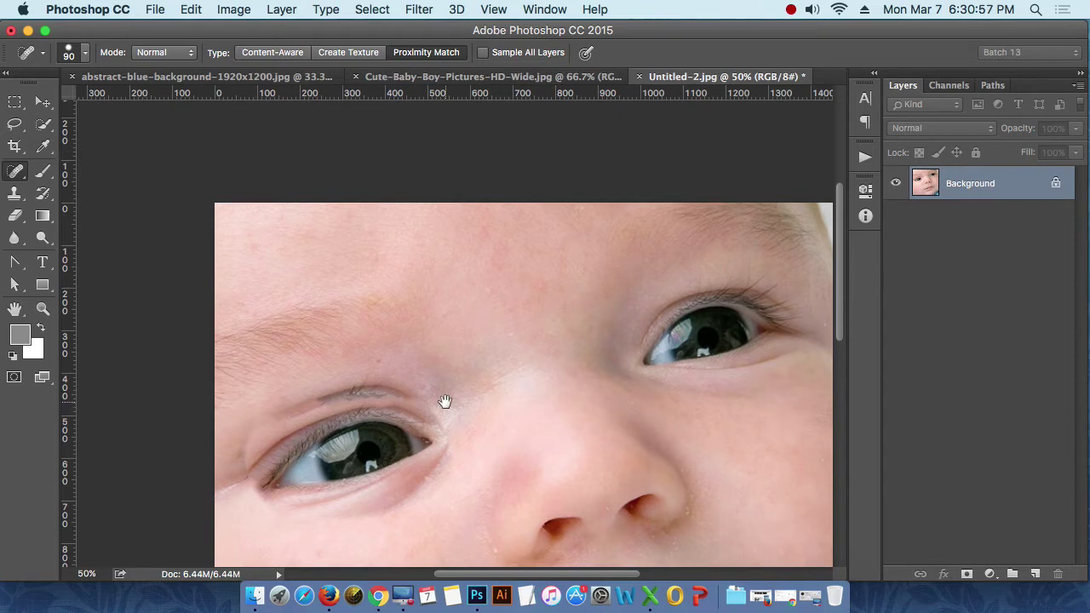
scroll(444, 401, down, 5)
scroll(533, 356, down, 5)
scroll(431, 382, up, 3)
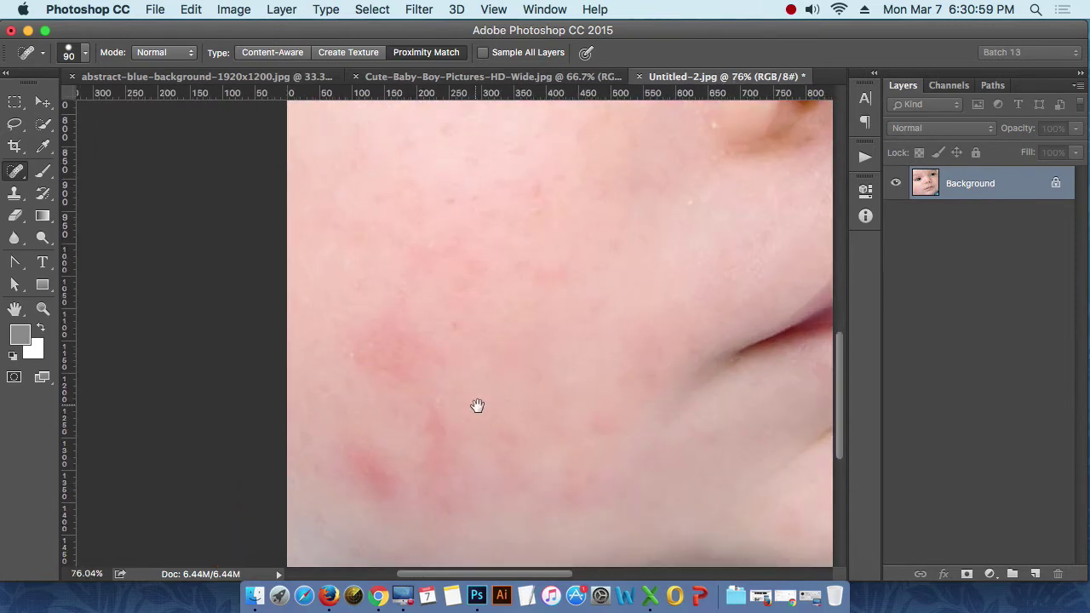
drag(476, 405, 487, 346)
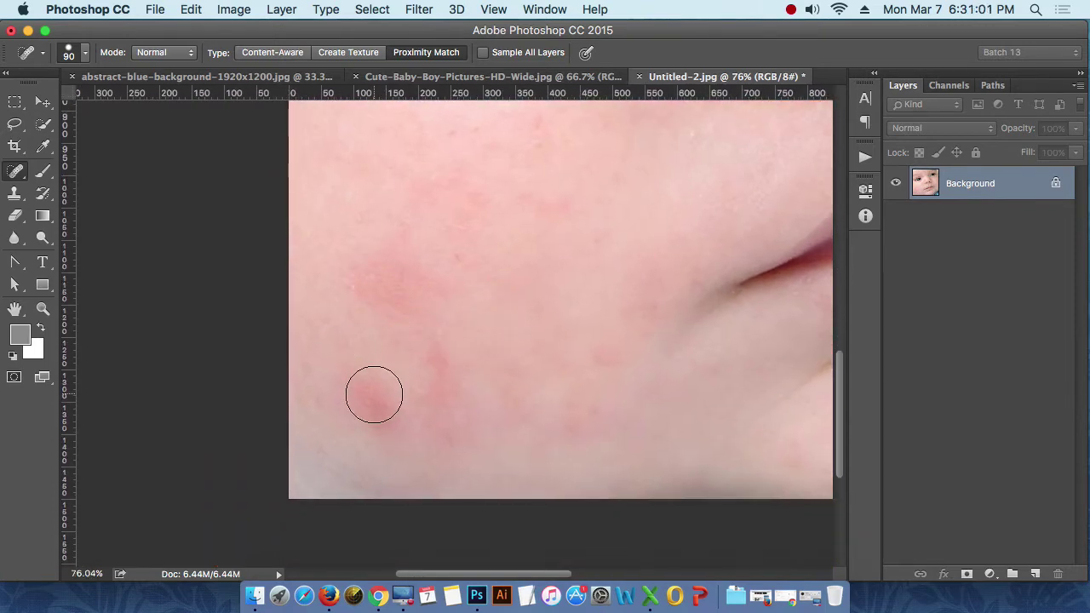
mouse_move(366, 395)
mouse_down()
mouse_move(377, 282)
mouse_move(389, 273)
mouse_up()
scroll(598, 379, down, 1)
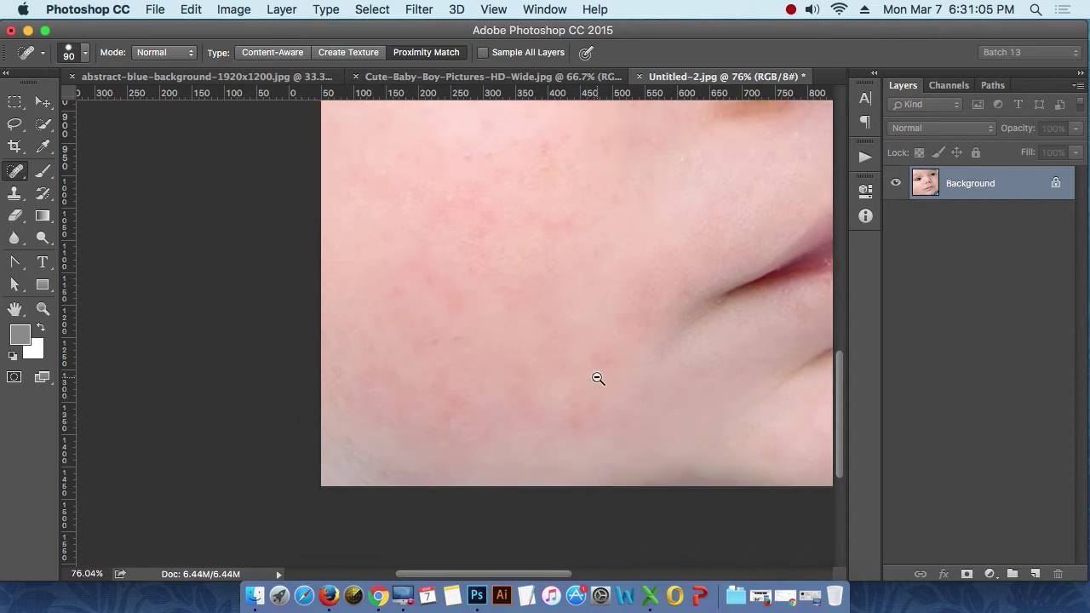
scroll(628, 377, down, 1)
scroll(638, 377, down, 1)
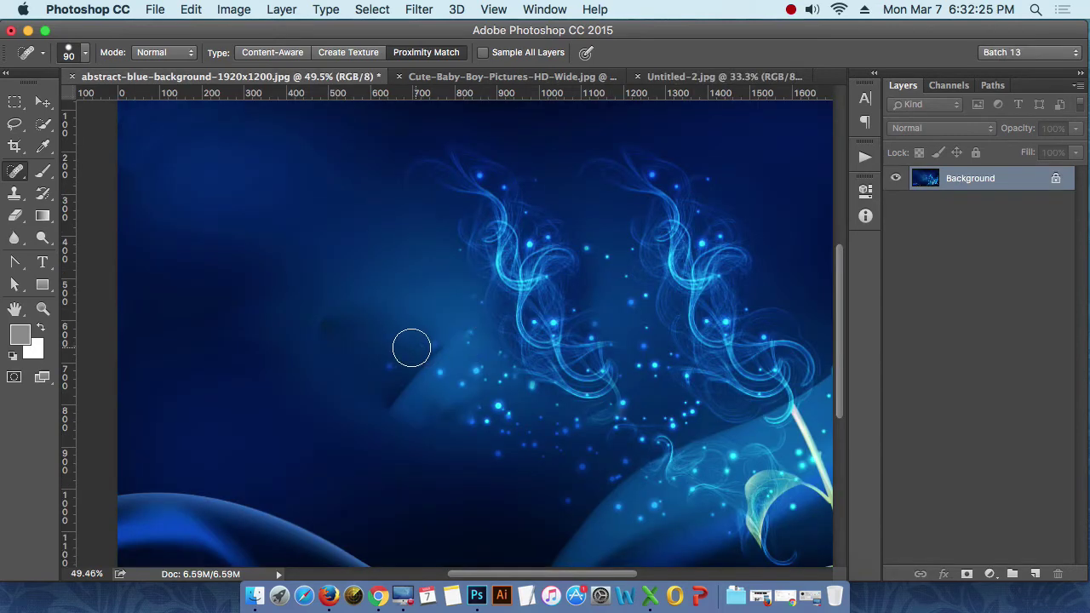
- Right-click the healing tool group to show its flyout, then close it again
right_click(15, 170)
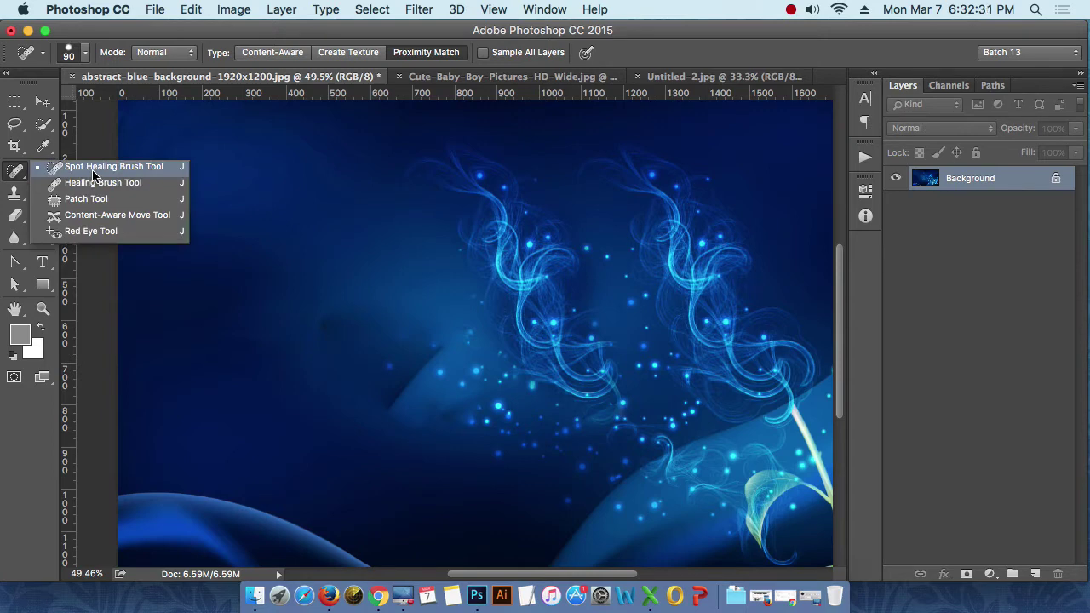
click(15, 174)
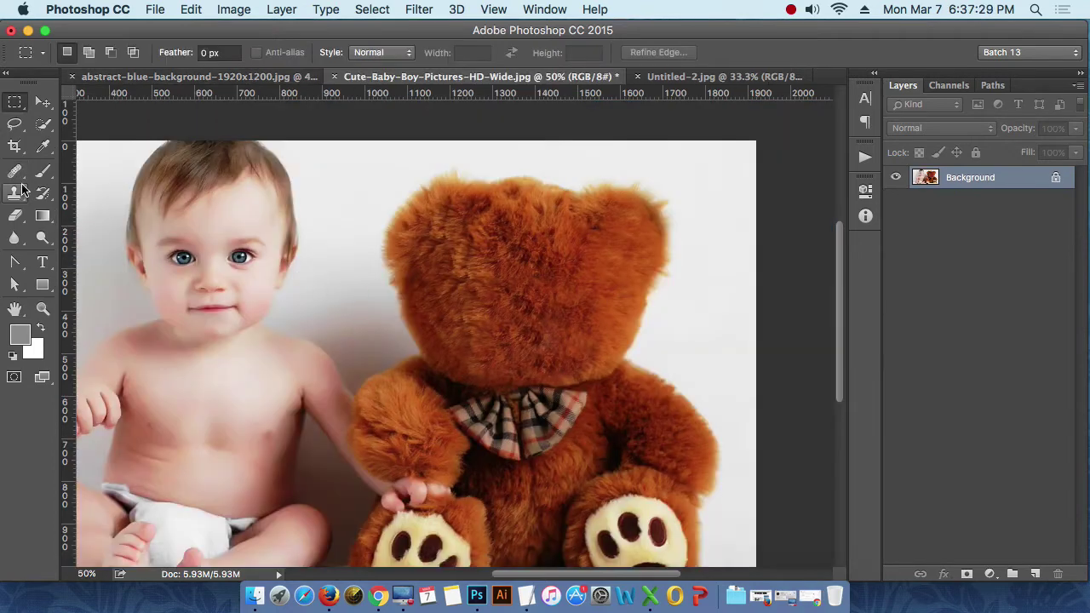
- Heal the baby's eye onto the bear's left and right eye spots with the Healing Brush
click(14, 170)
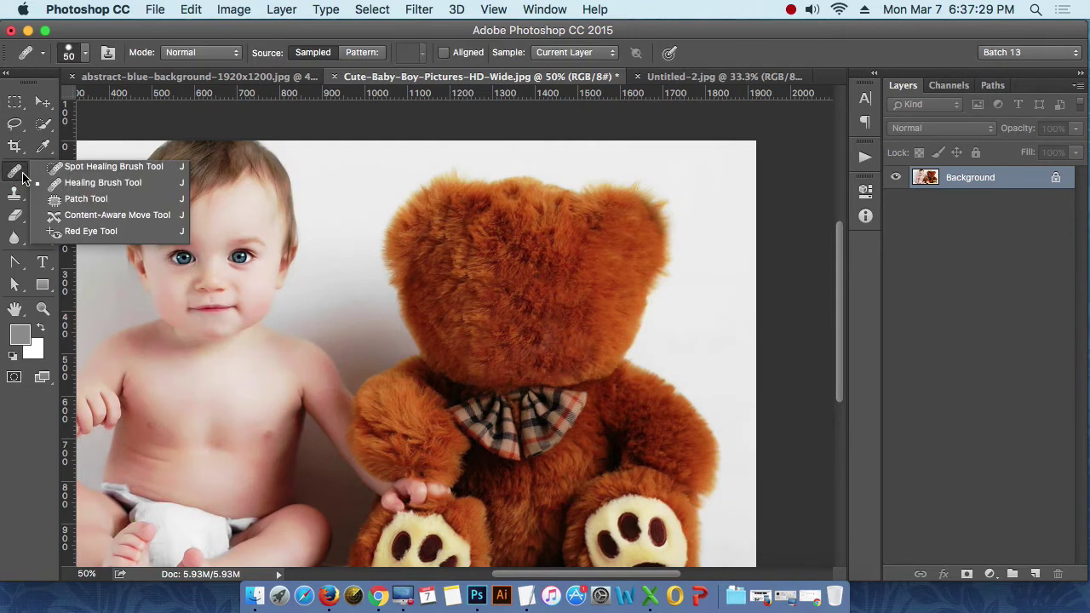
click(107, 183)
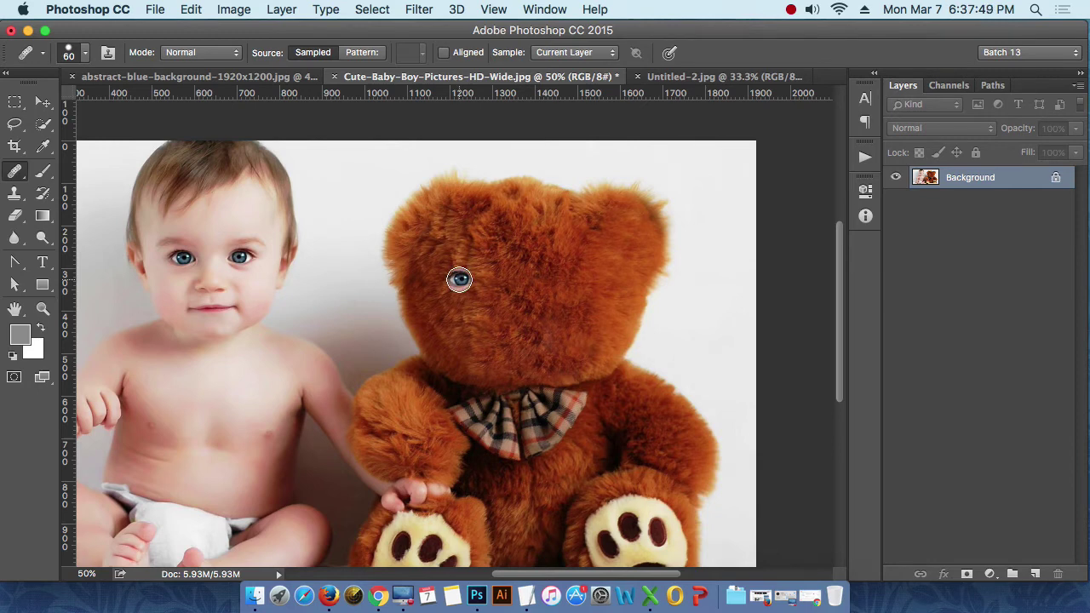
drag(459, 279, 462, 279)
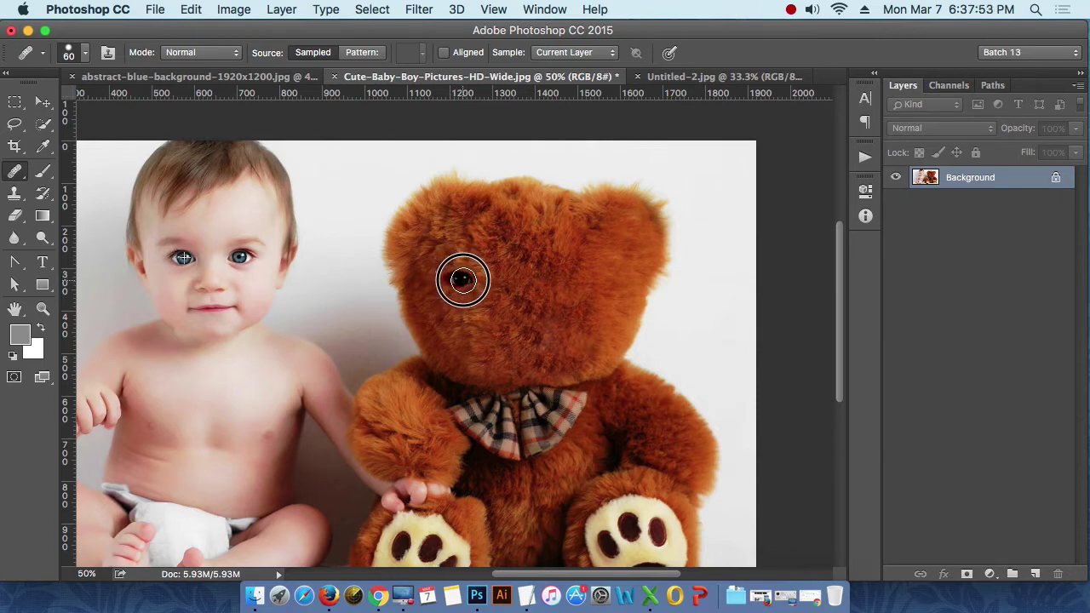
drag(462, 279, 462, 279)
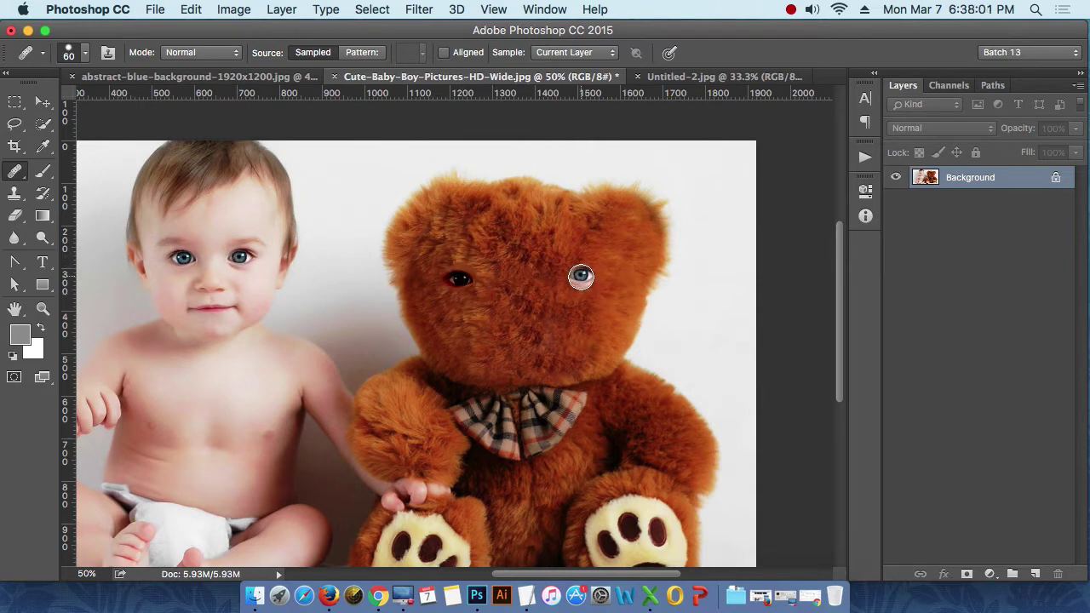
drag(576, 275, 584, 277)
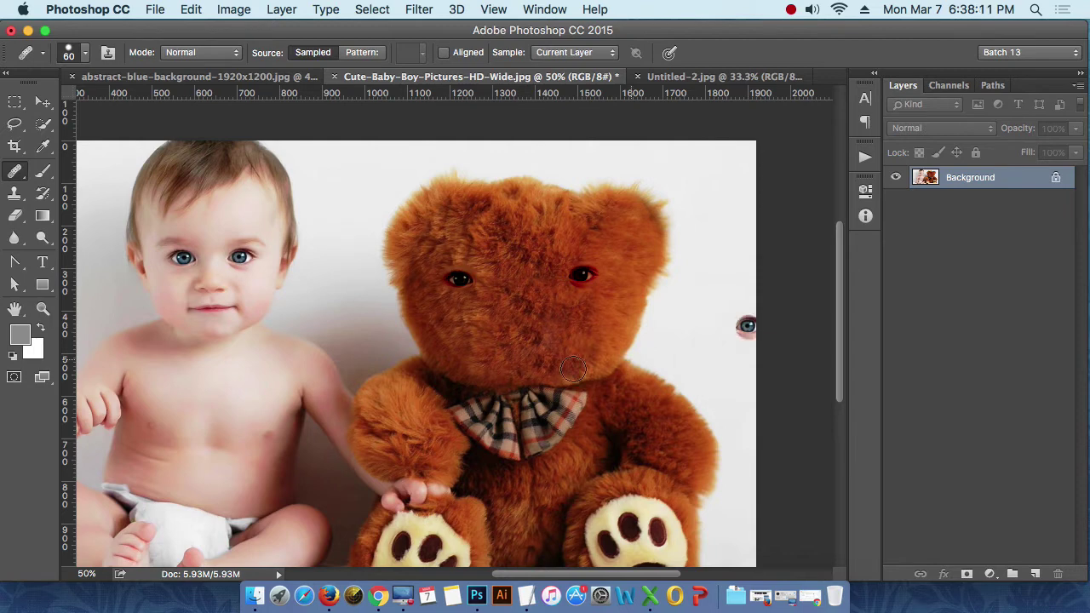
- Heal the baby's lips onto the bear's muzzle and blend sampled colour over its nose
alt+click(211, 309)
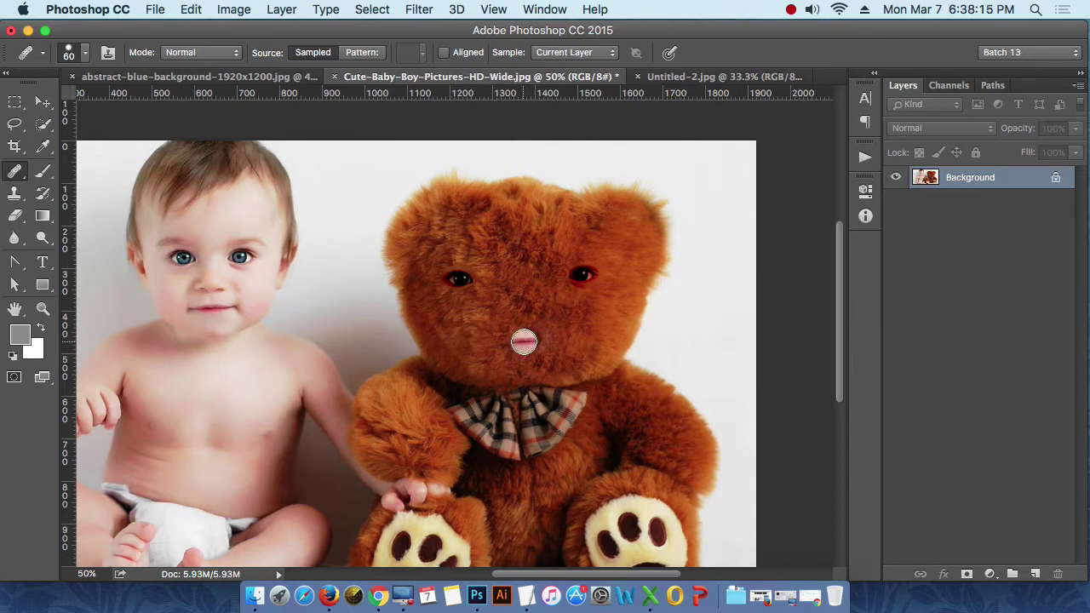
mouse_move(523, 341)
mouse_down()
mouse_move(535, 338)
mouse_move(504, 342)
mouse_up()
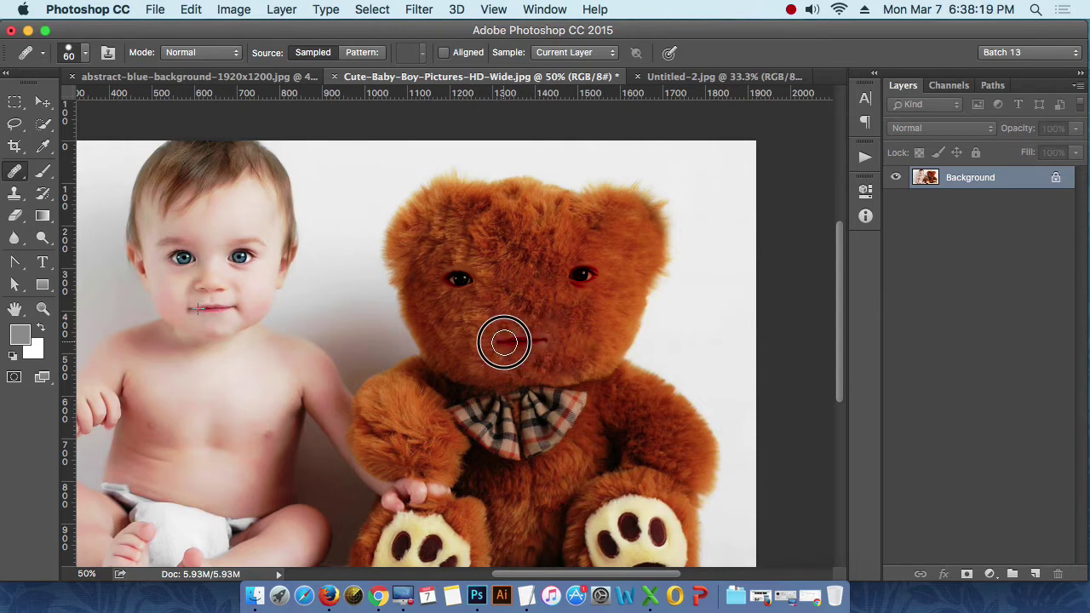
key(m)
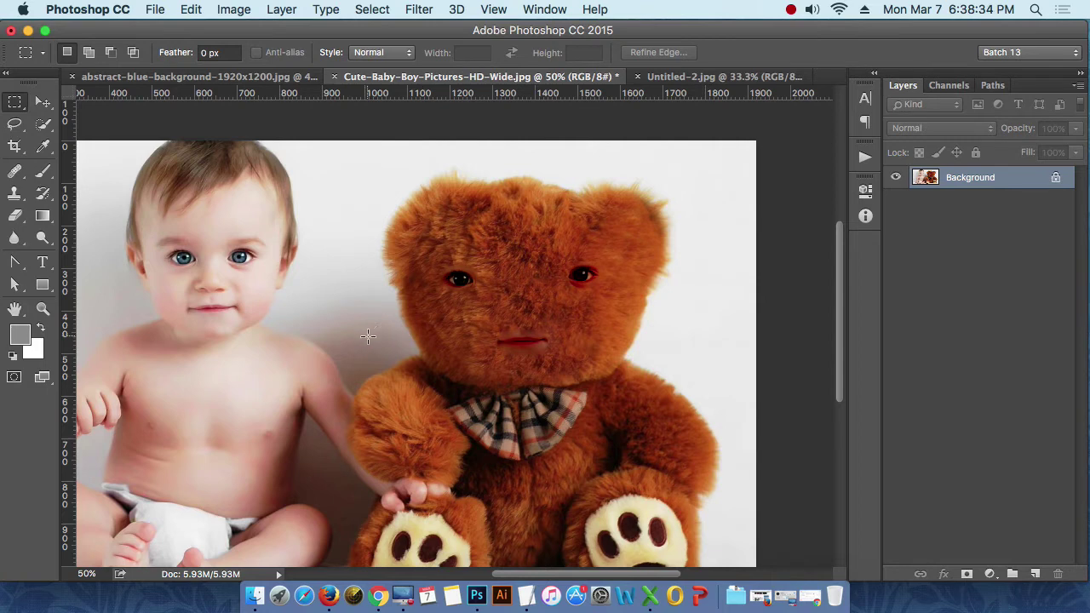
click(14, 171)
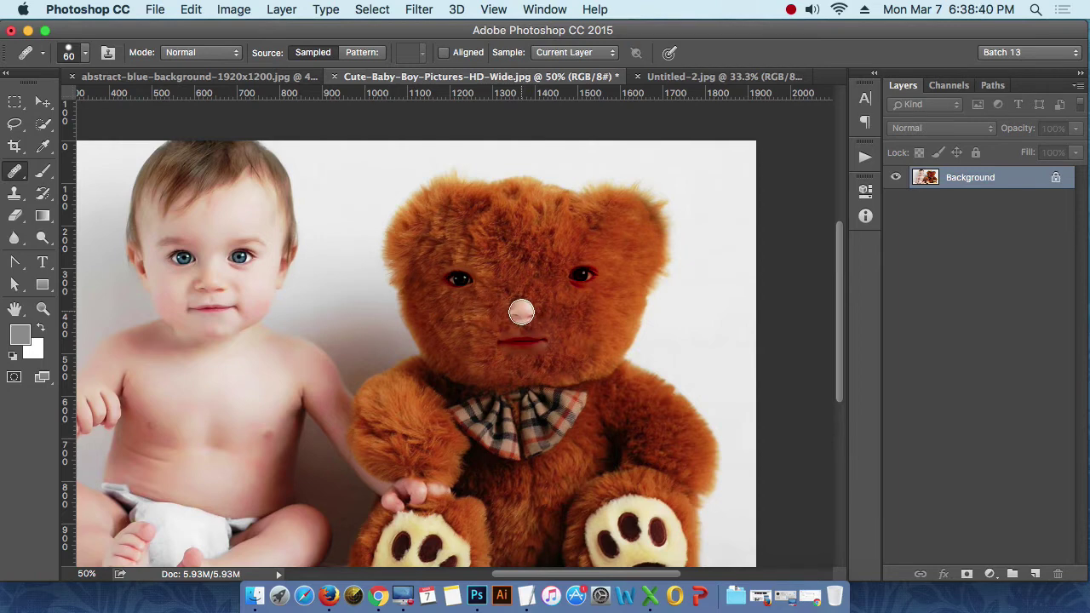
mouse_move(513, 309)
mouse_down()
mouse_move(535, 311)
mouse_move(516, 310)
mouse_up()
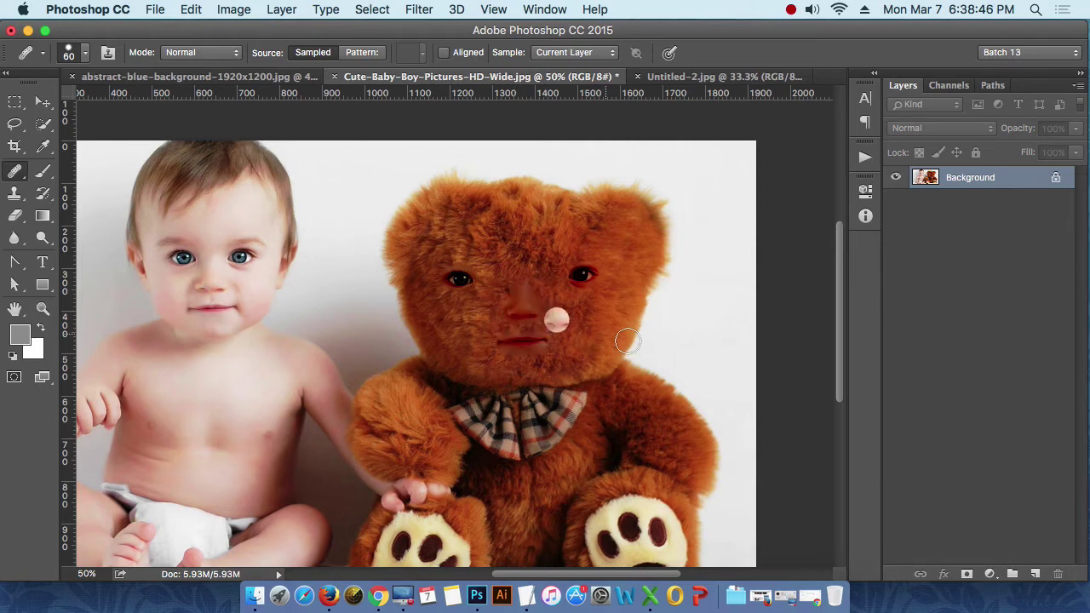
key(m)
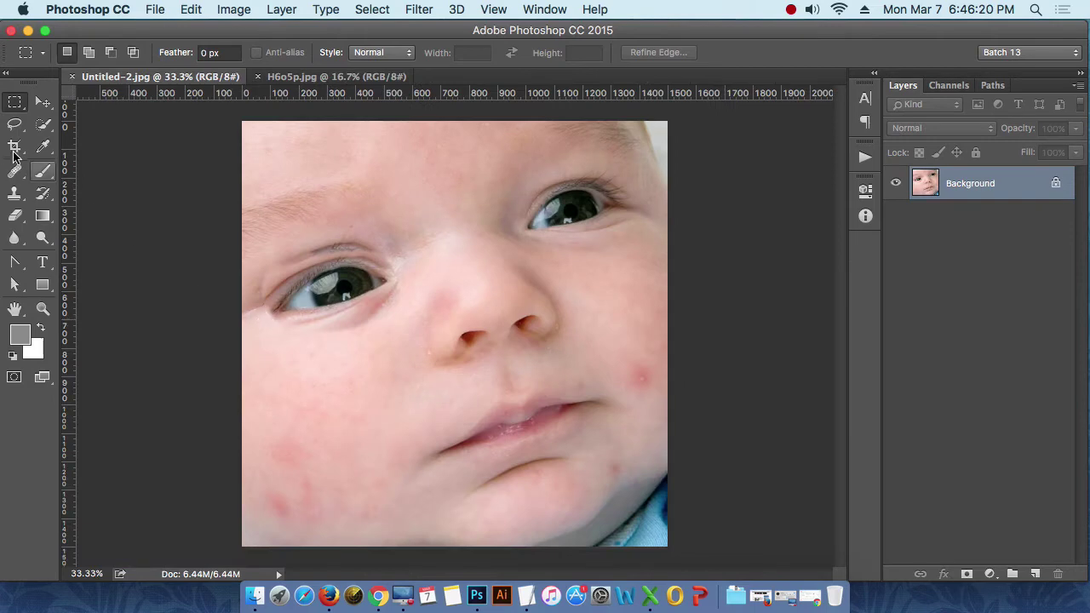
- Switch to the Patch tool and zoom in on the pimple near the baby's mouth
click(15, 146)
click(14, 173)
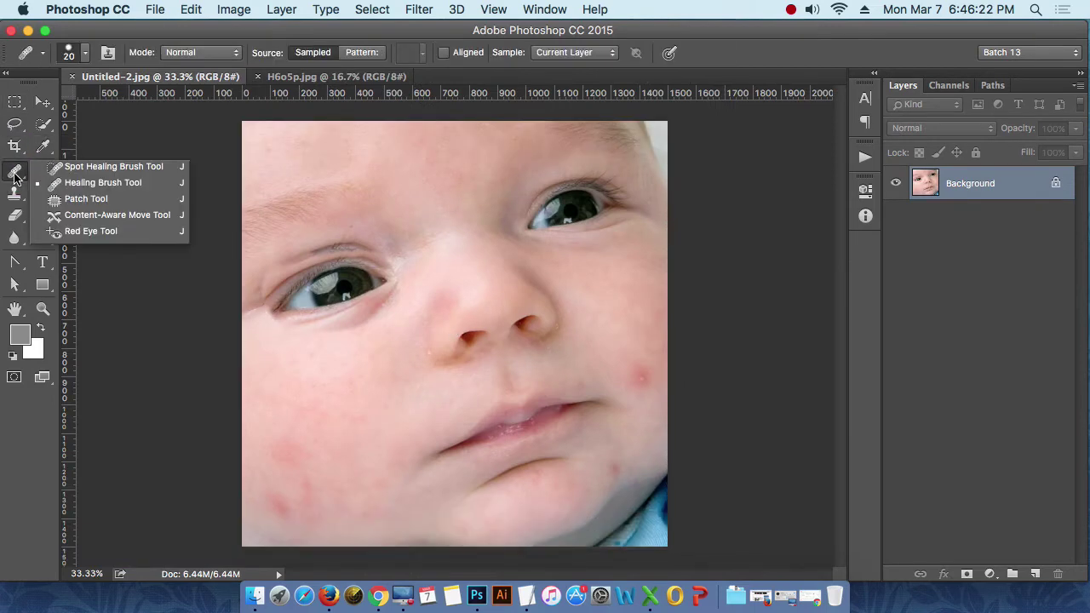
click(108, 202)
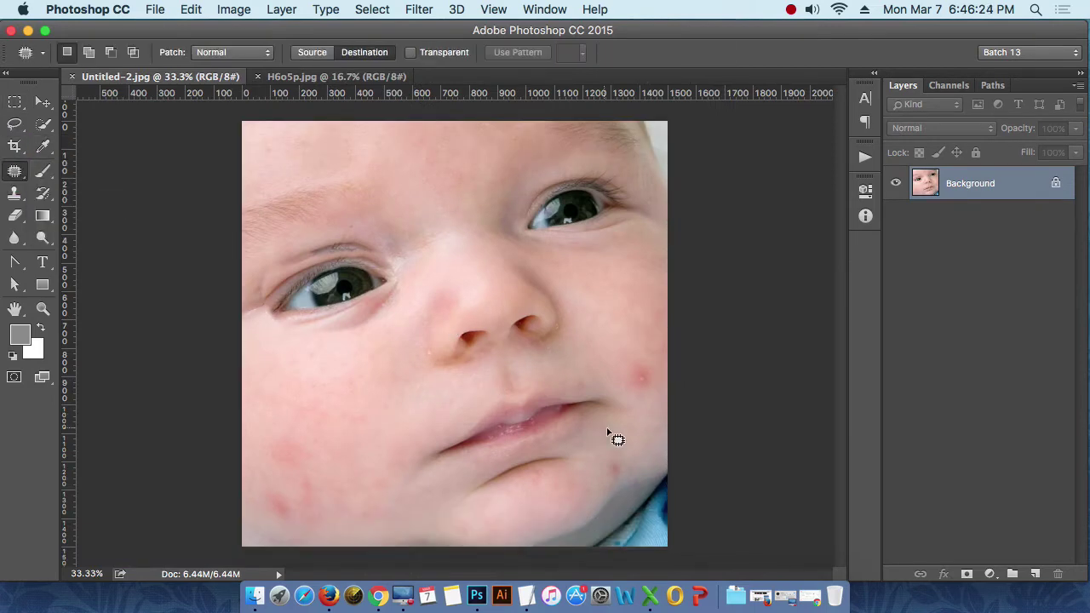
super+click(672, 418)
super+click(670, 414)
super+click(662, 409)
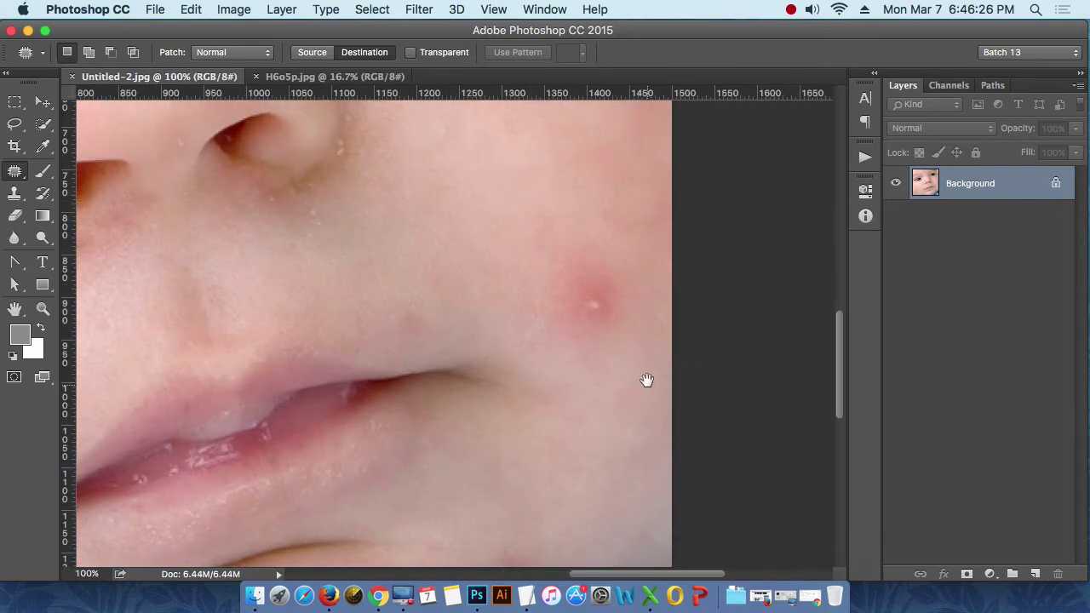
drag(647, 380, 539, 389)
mouse_move(446, 271)
mouse_down()
mouse_move(485, 373)
mouse_move(452, 265)
mouse_up()
key(super+minus)
key(super+minus)
key(super+minus)
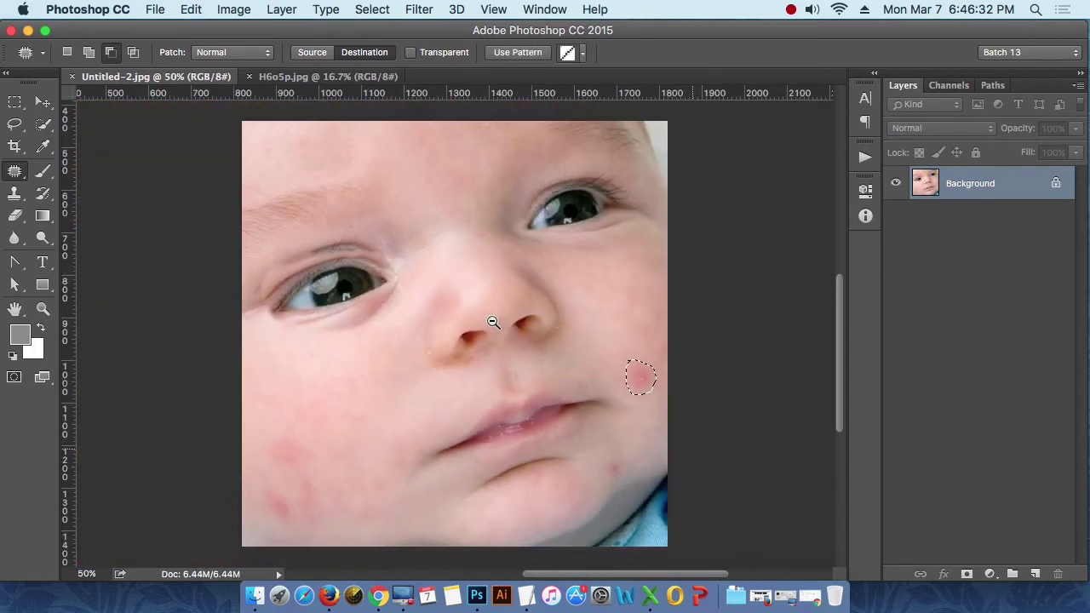
- Lasso the cheek pimple and try a first patch, undoing the misplaced result
click(14, 123)
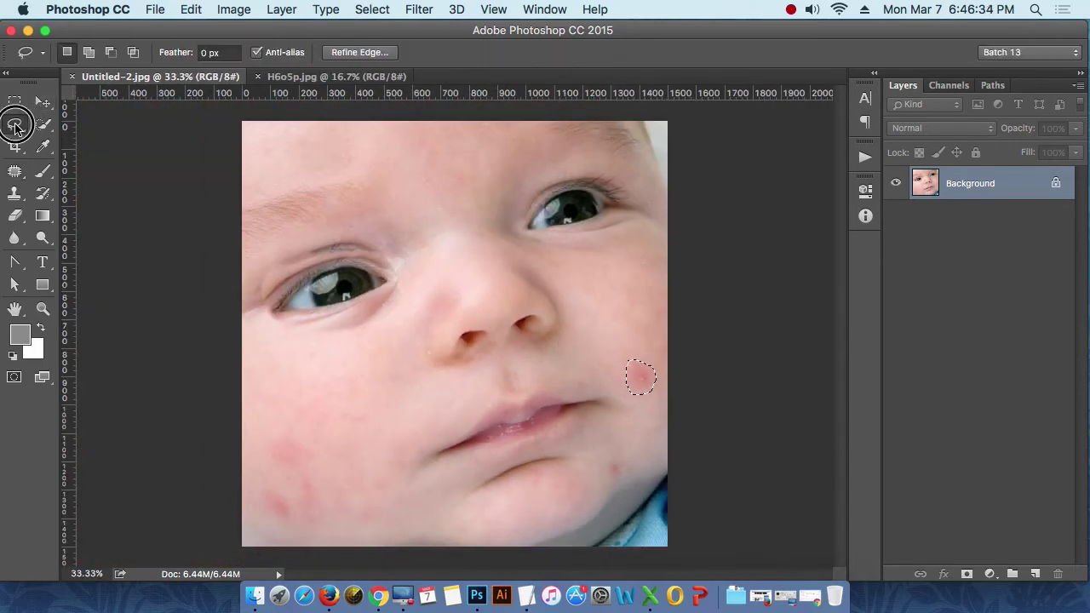
click(647, 381)
super+click(661, 404)
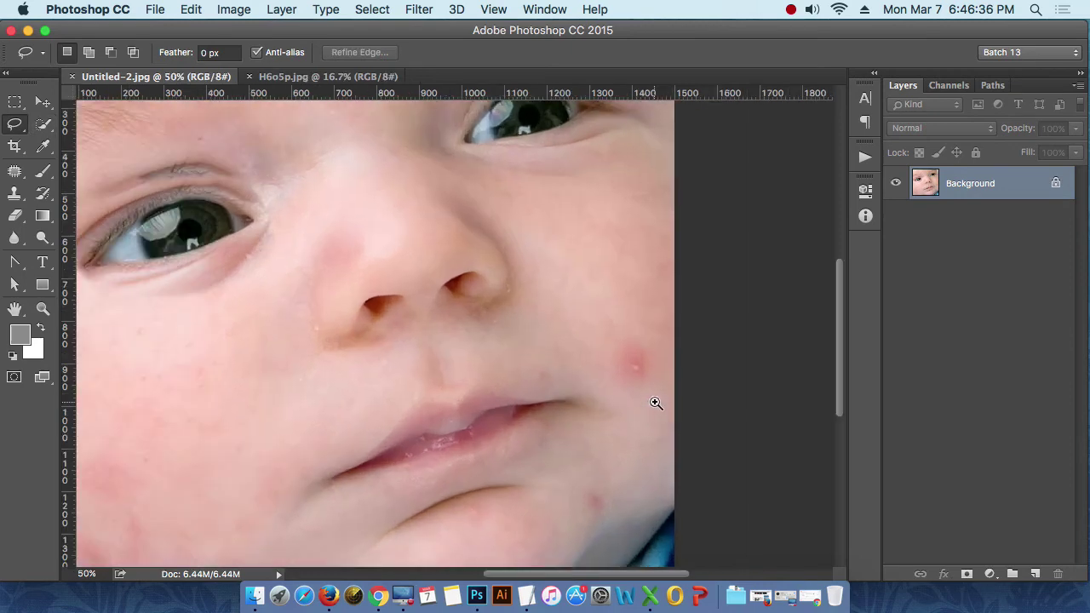
super+click(652, 401)
mouse_move(596, 360)
mouse_down()
mouse_move(619, 390)
mouse_move(596, 358)
mouse_up()
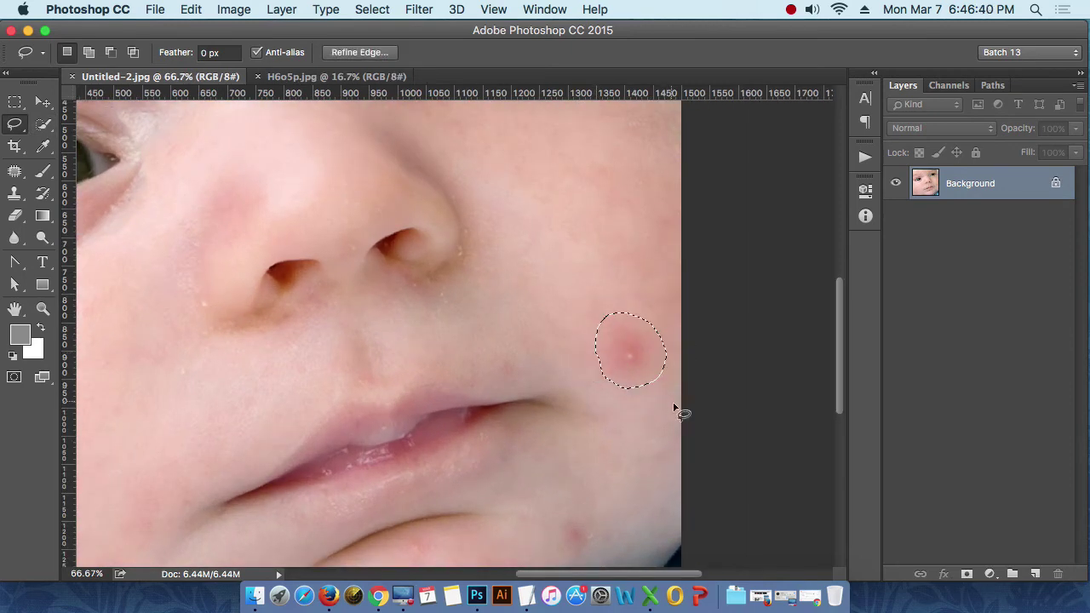
click(15, 171)
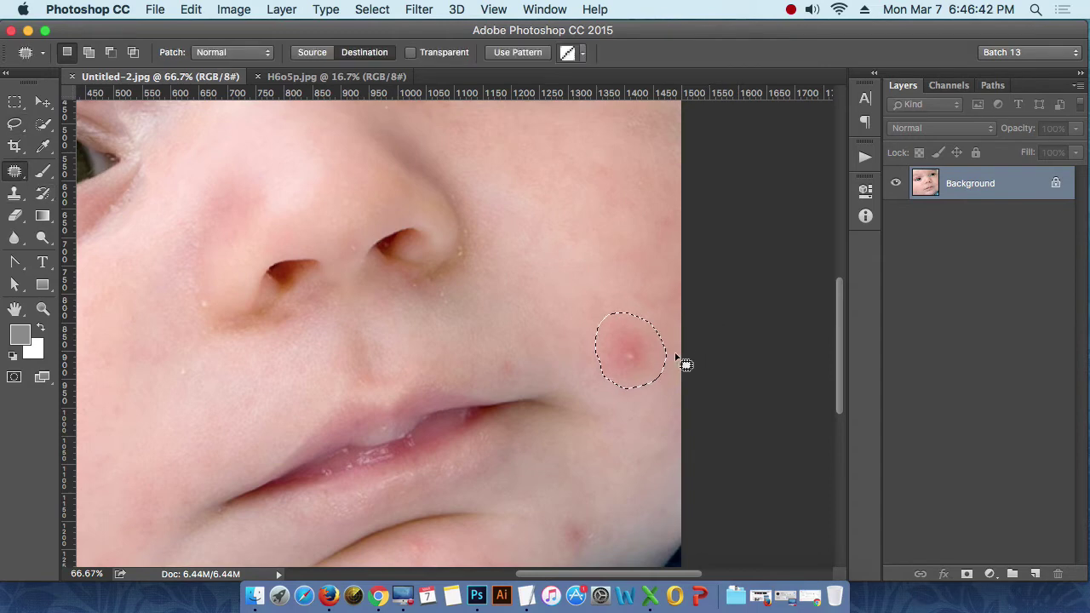
mouse_move(638, 361)
mouse_down()
mouse_move(591, 263)
mouse_move(570, 250)
mouse_up()
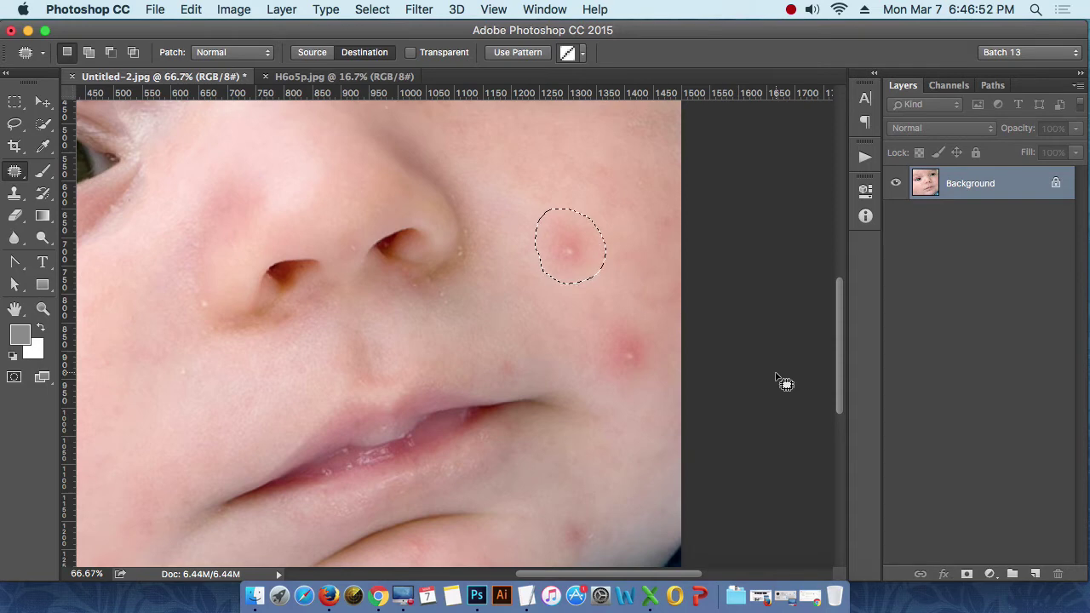
key(ctrl+z)
- Set the patch to Source mode, drag the pimple onto clean cheek skin, and deselect
click(312, 52)
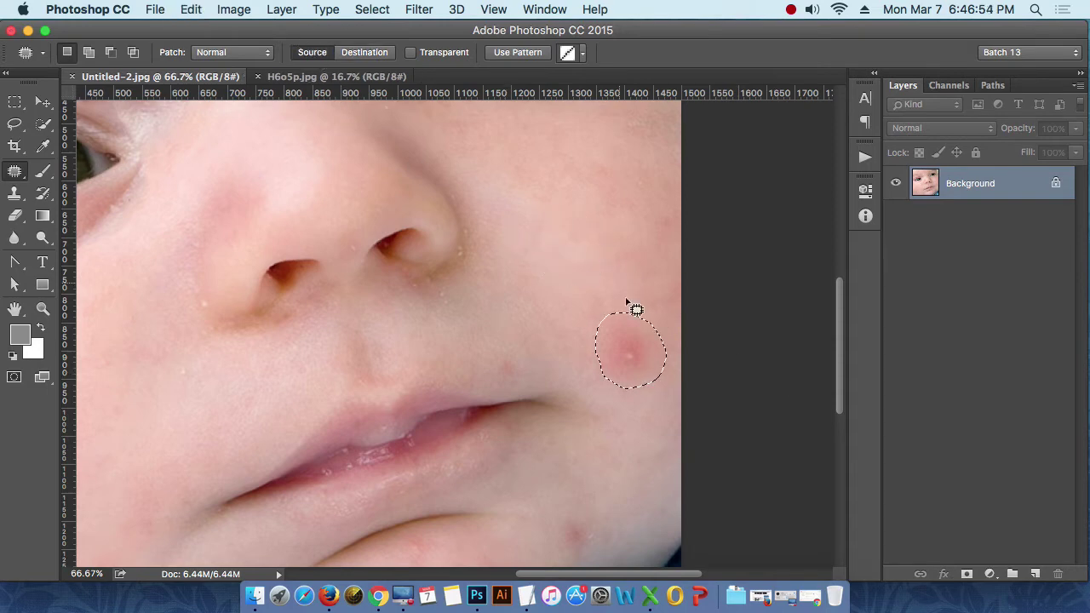
mouse_move(644, 357)
mouse_down()
mouse_move(576, 237)
mouse_move(497, 357)
mouse_move(421, 434)
mouse_move(195, 329)
mouse_move(218, 207)
mouse_move(228, 213)
mouse_move(292, 178)
mouse_move(487, 155)
mouse_move(496, 166)
mouse_up()
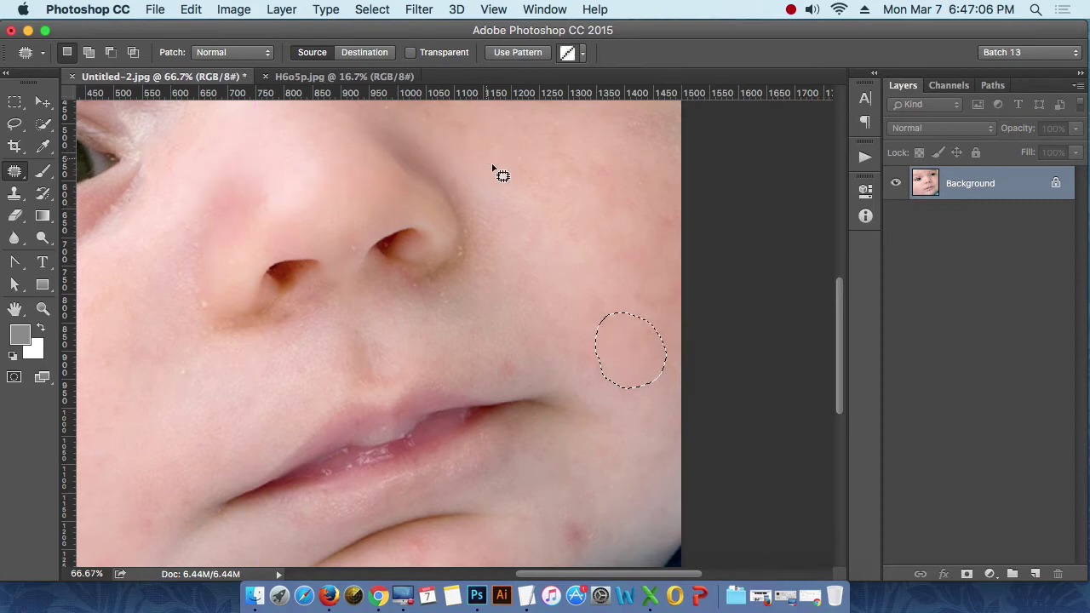
key(ctrl+d)
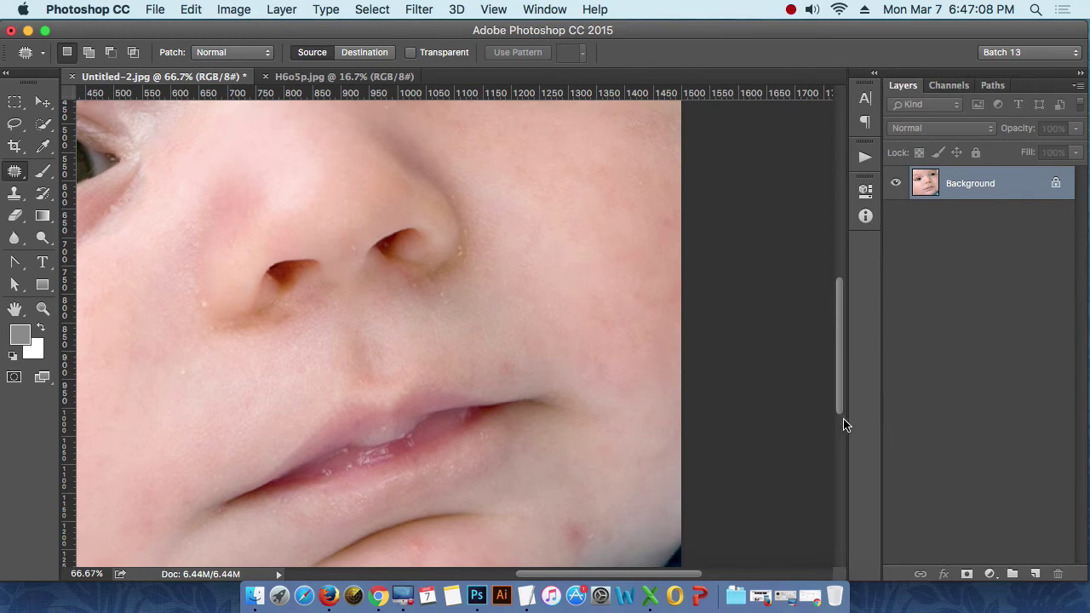
drag(843, 424, 678, 441)
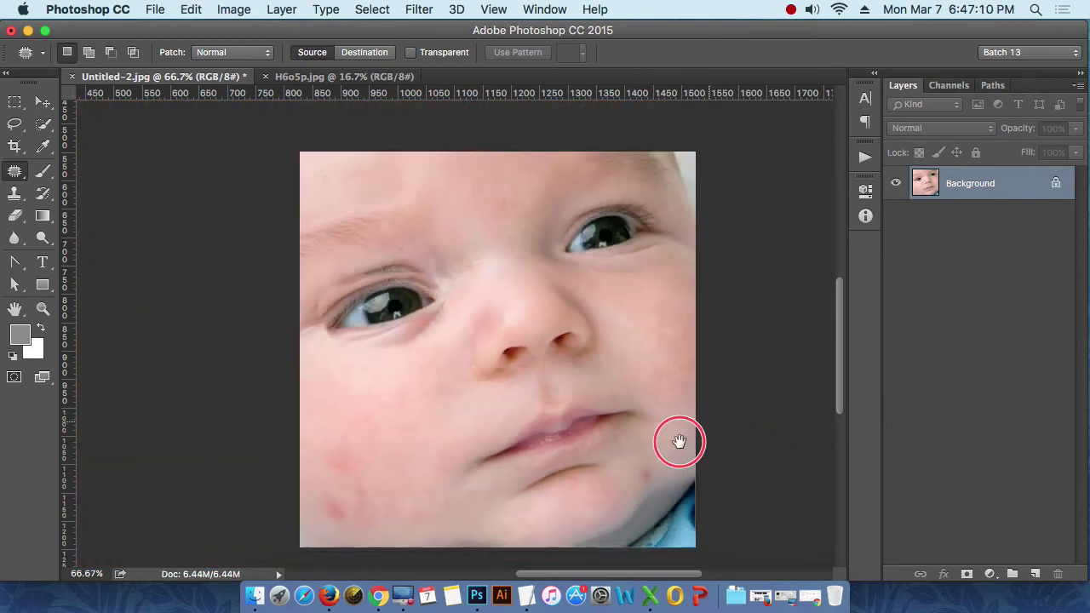
- Patch the red spot on the lower-left cheek with clean skin from above
drag(679, 441, 630, 462)
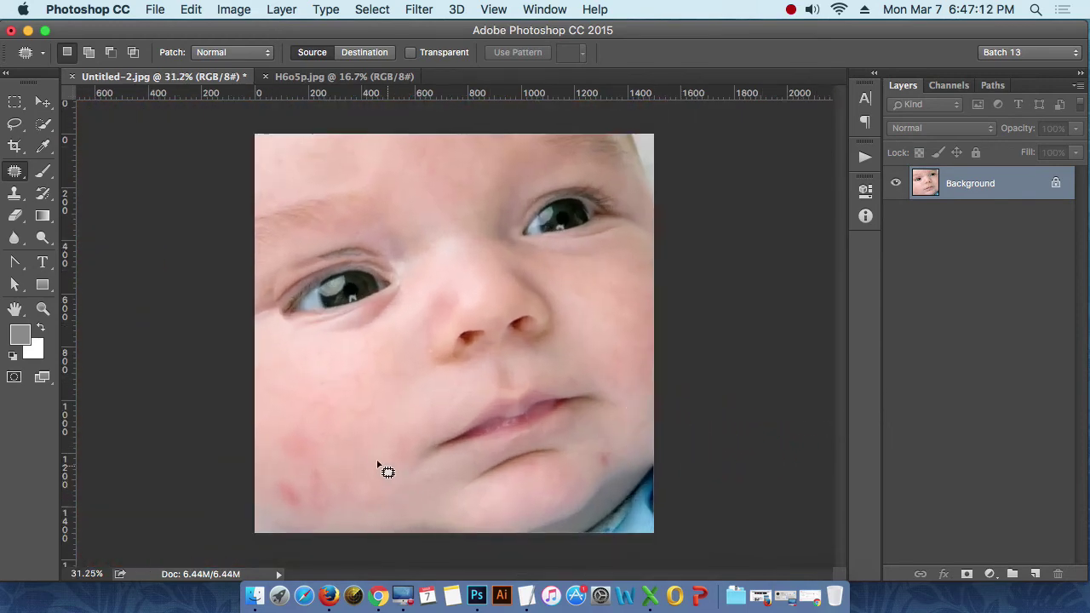
drag(299, 425, 320, 421)
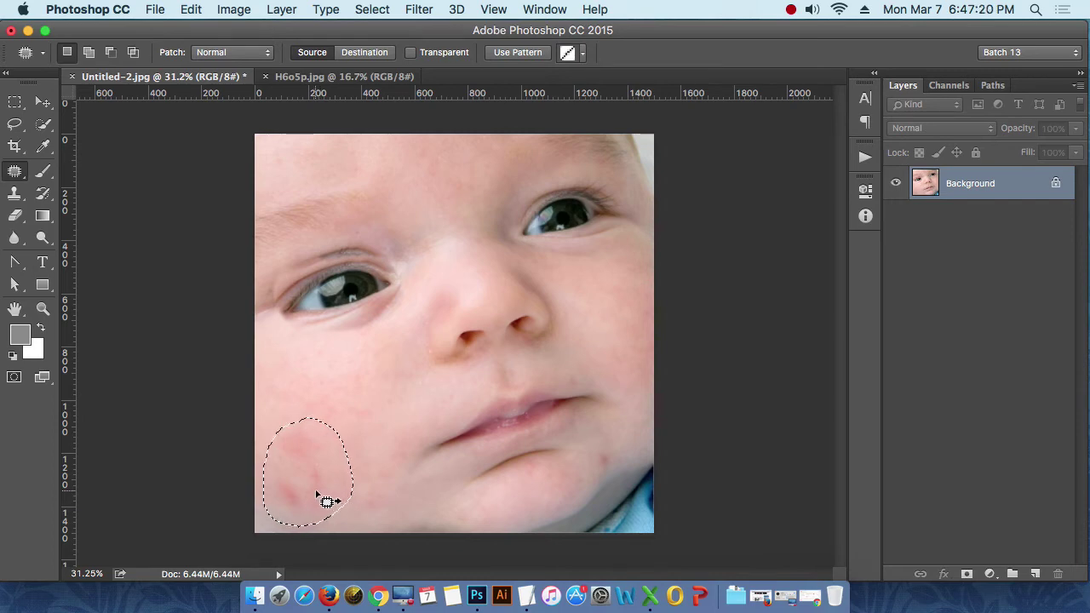
drag(317, 494, 364, 412)
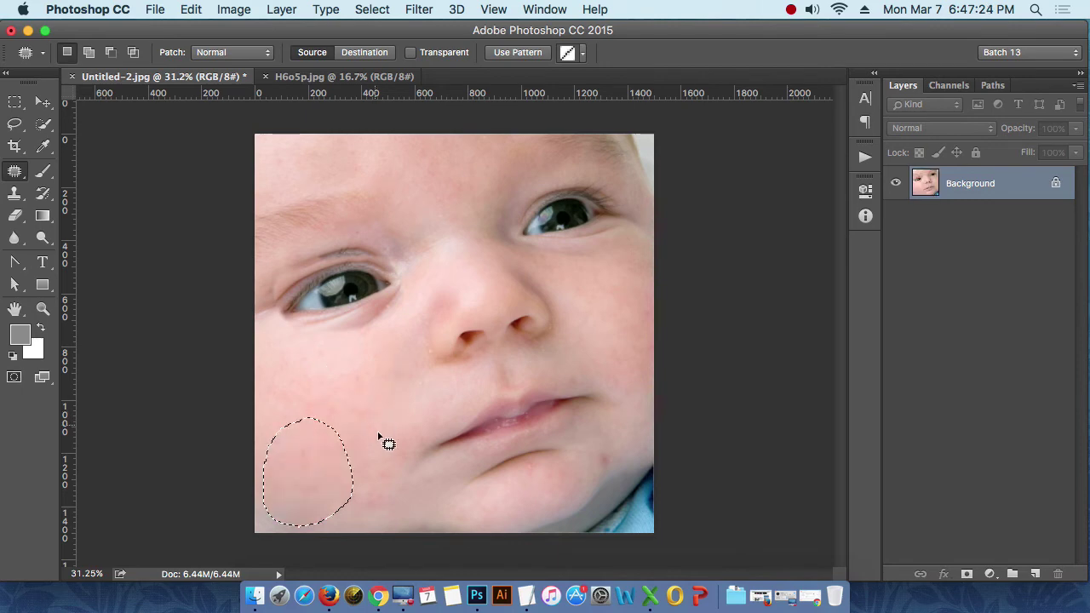
click(409, 503)
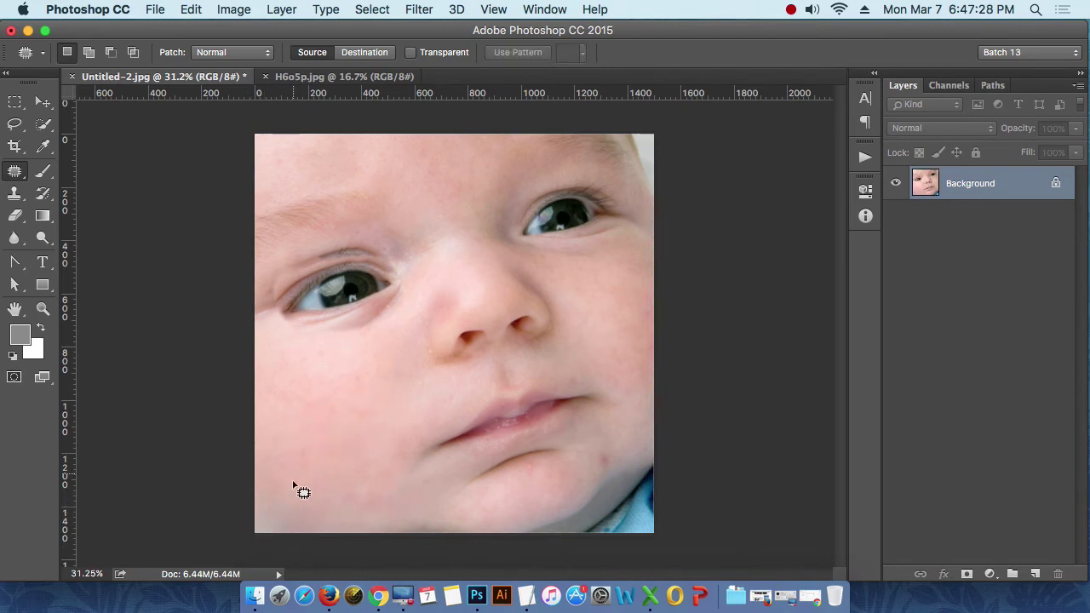
- Patch the small red blemish near the jaw with clean skin and deselect
mouse_move(660, 516)
mouse_down()
mouse_move(687, 529)
mouse_move(724, 521)
mouse_up()
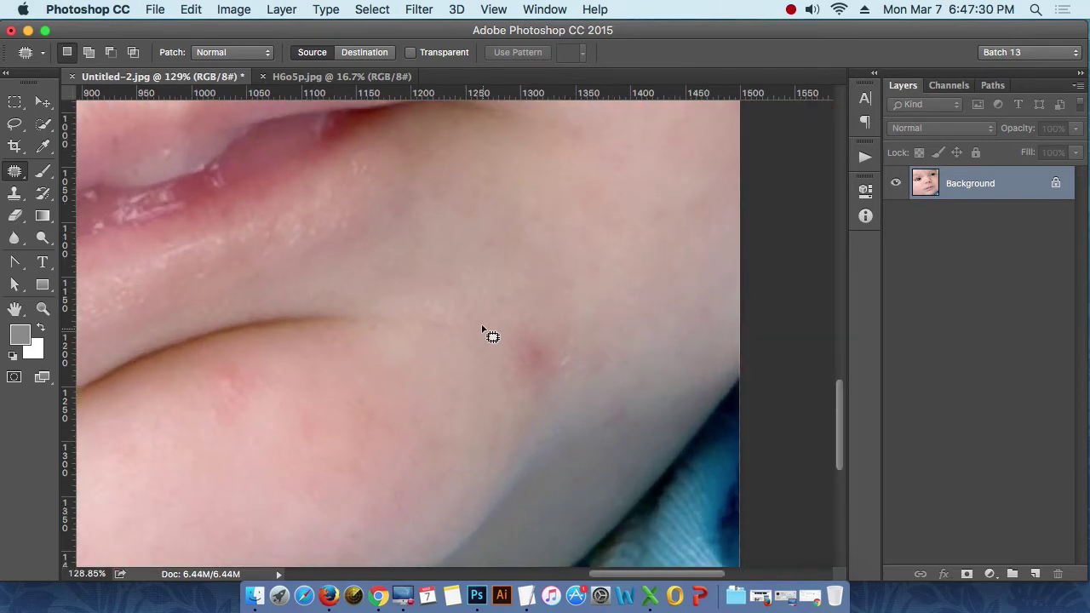
mouse_move(515, 323)
mouse_down()
mouse_move(579, 383)
mouse_move(503, 343)
mouse_move(513, 325)
mouse_up()
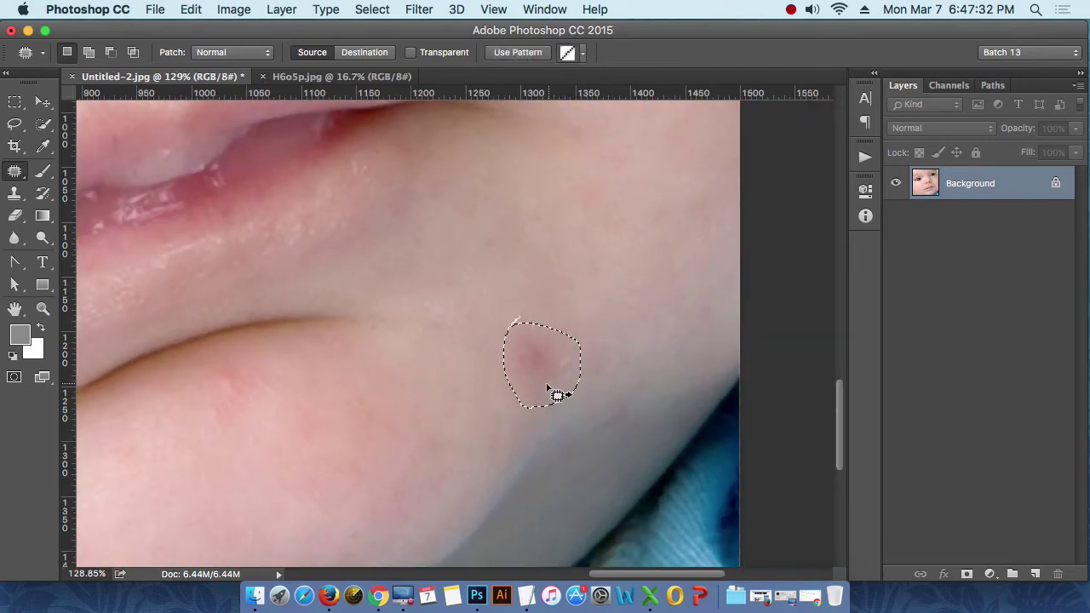
drag(557, 394, 623, 271)
key(super+d)
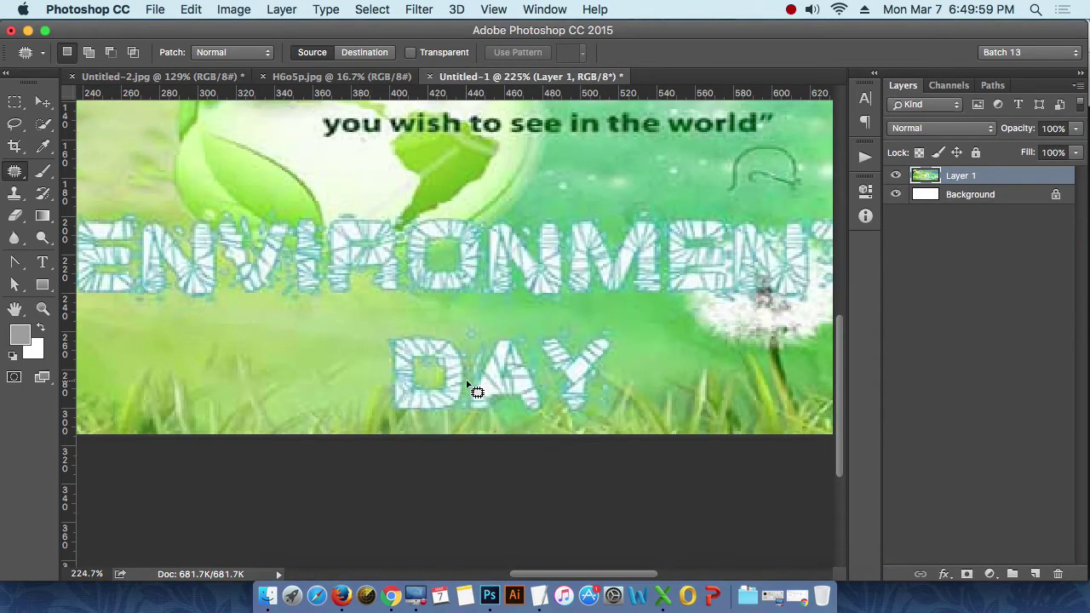
- Box-select the word DAY and patch it over with nearby grass
click(14, 102)
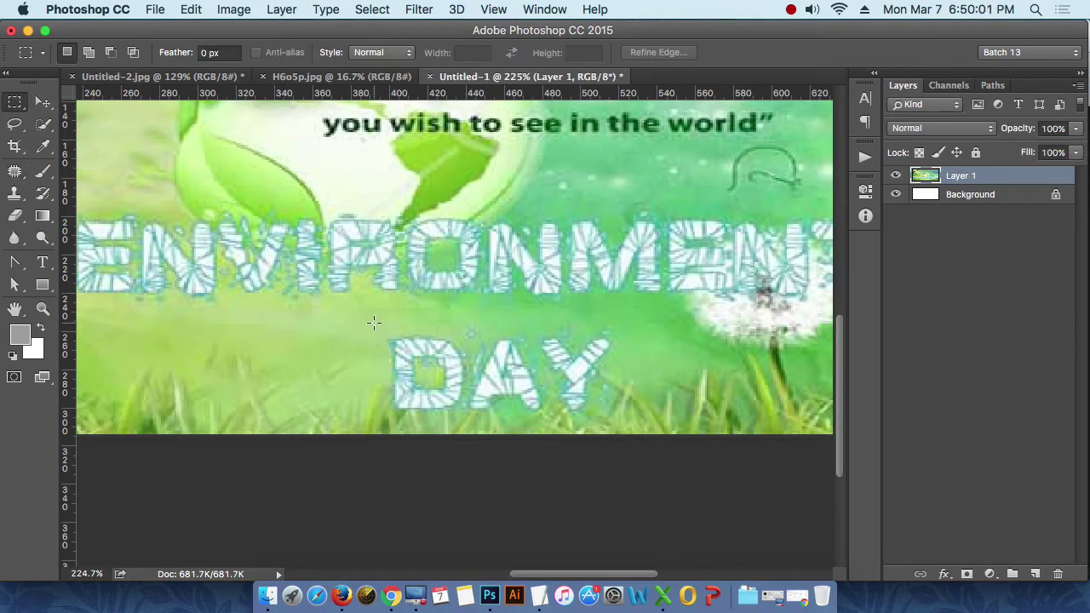
drag(373, 322, 634, 442)
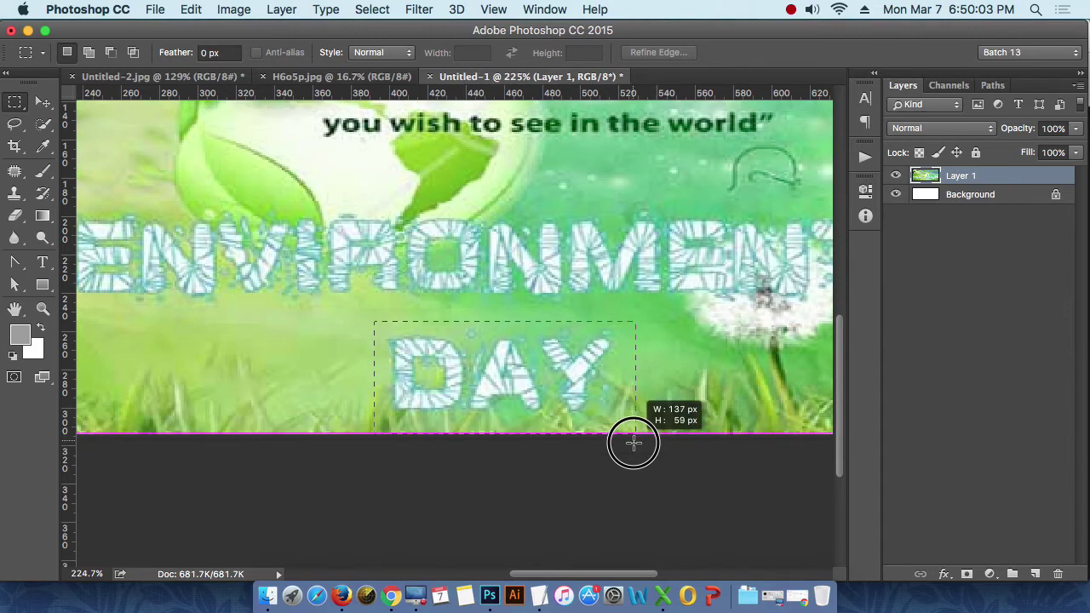
drag(486, 397, 660, 400)
click(15, 170)
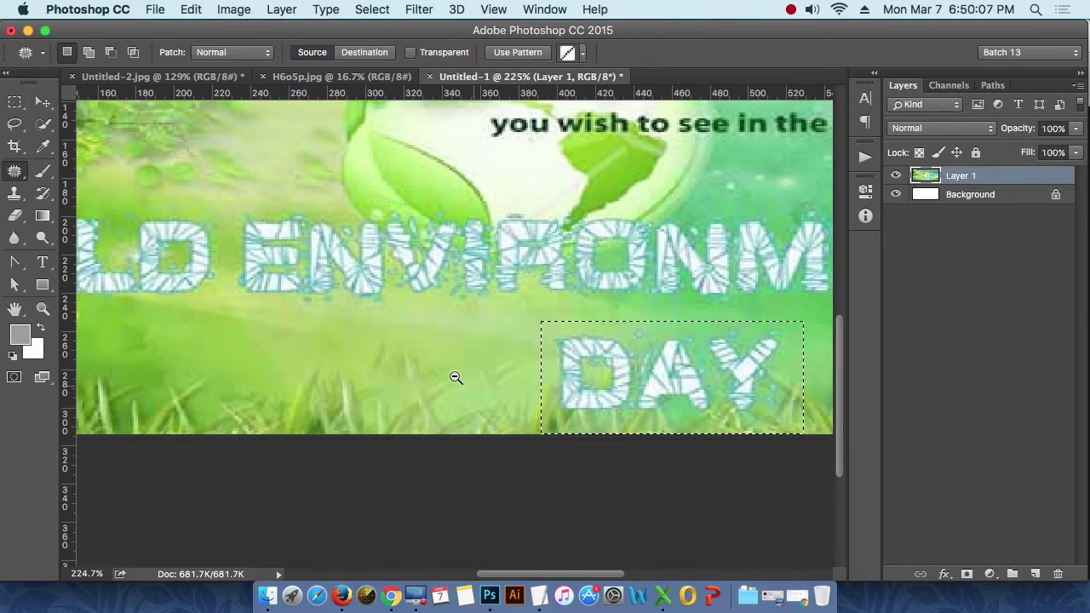
alt+click(418, 366)
alt+click(415, 399)
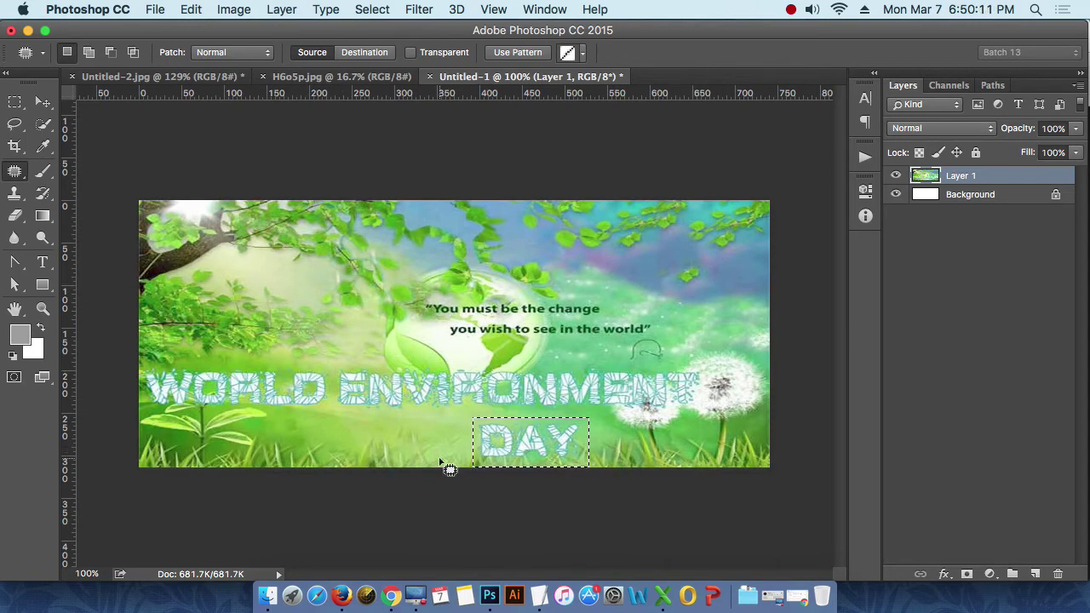
drag(554, 452, 414, 454)
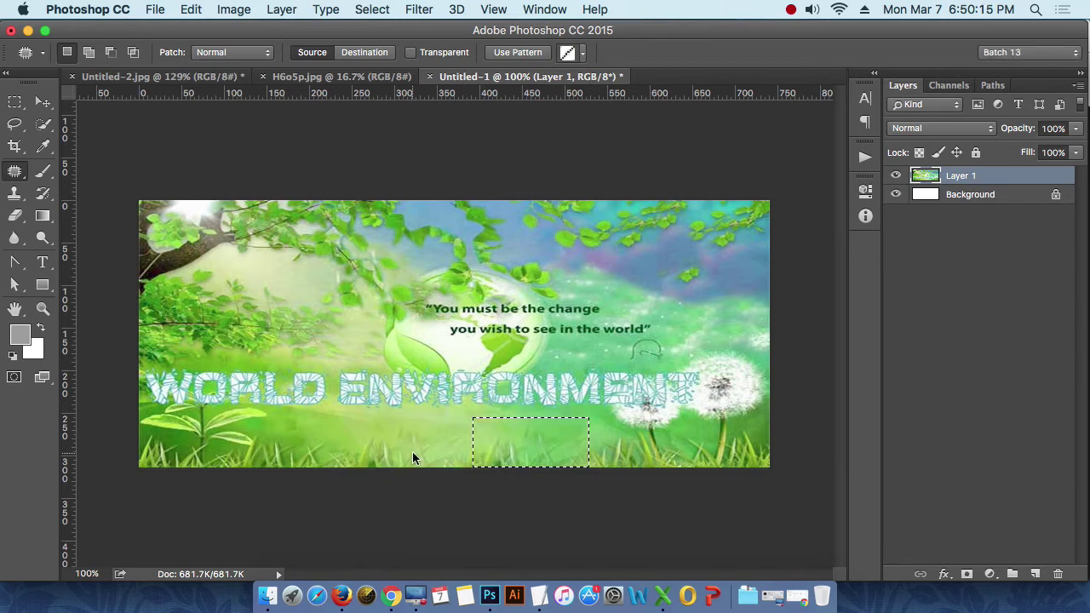
click(572, 521)
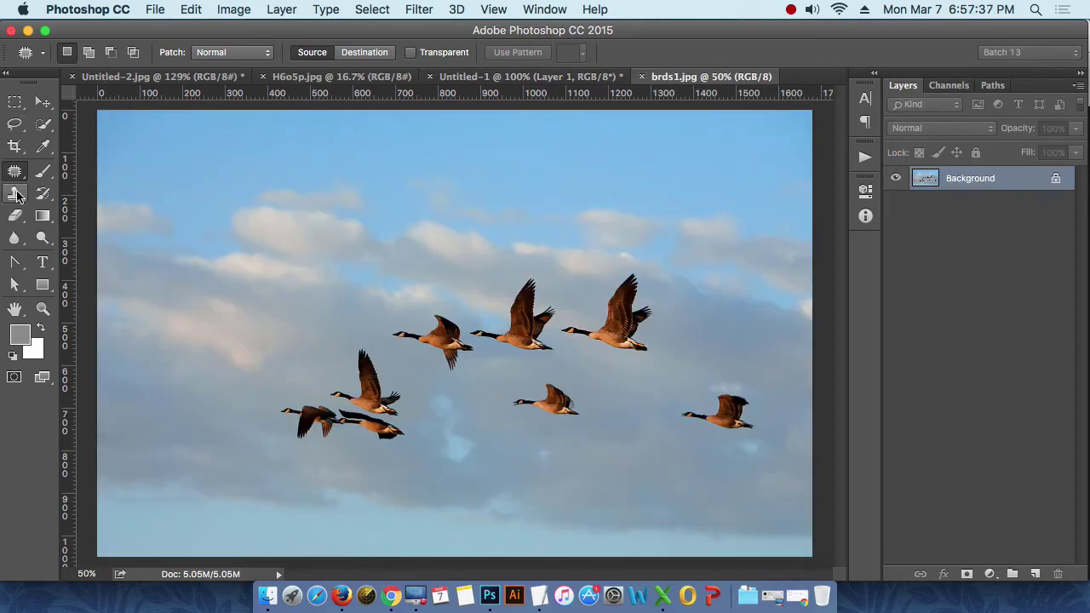
- Relocate the far-right goose with Content-Aware Move, committing and deselecting
click(14, 171)
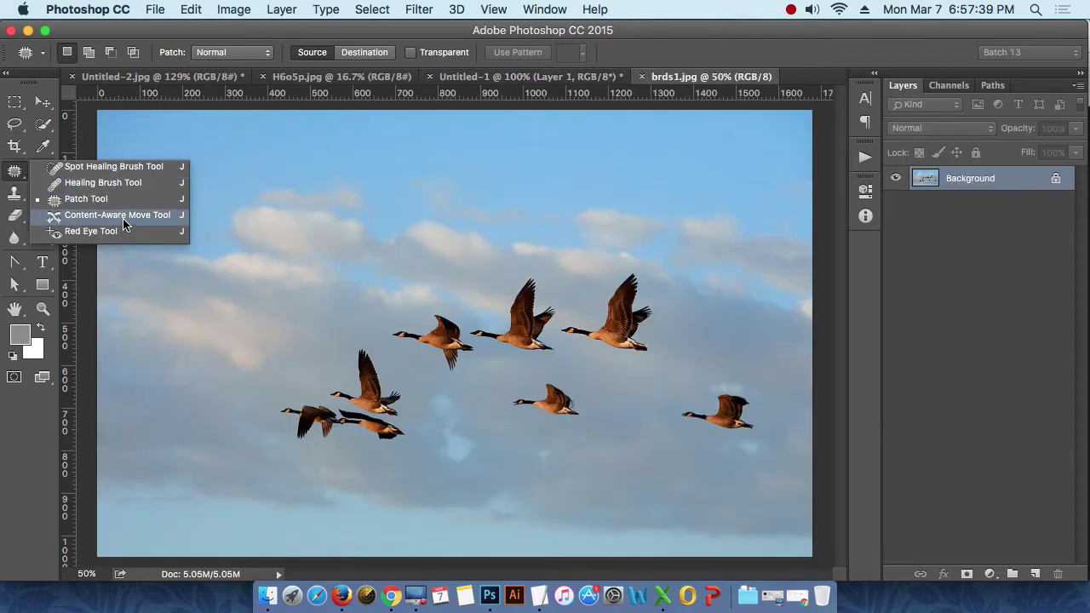
click(124, 224)
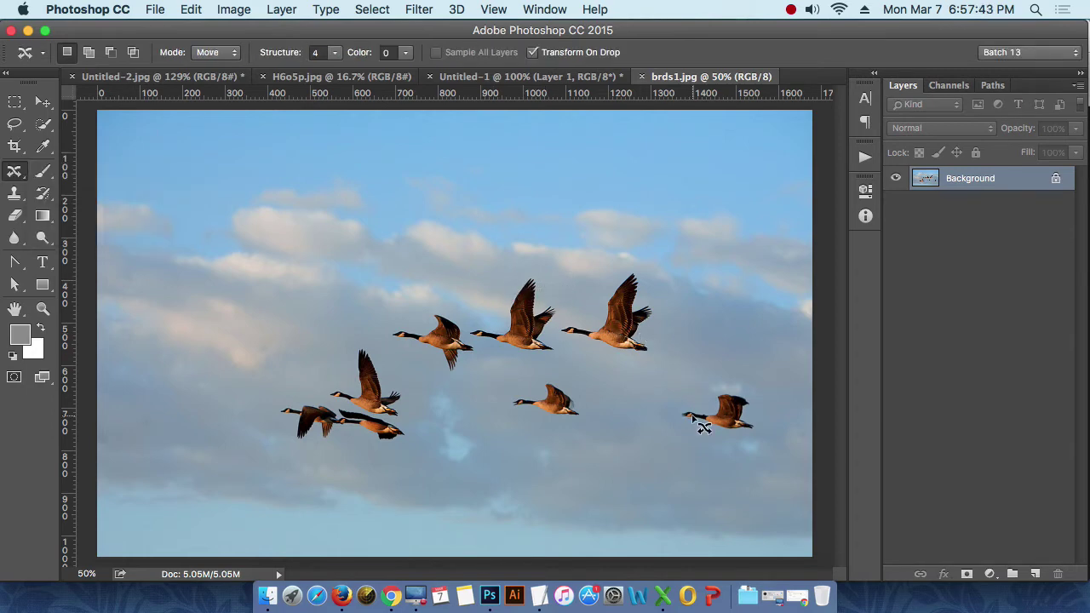
click(761, 448)
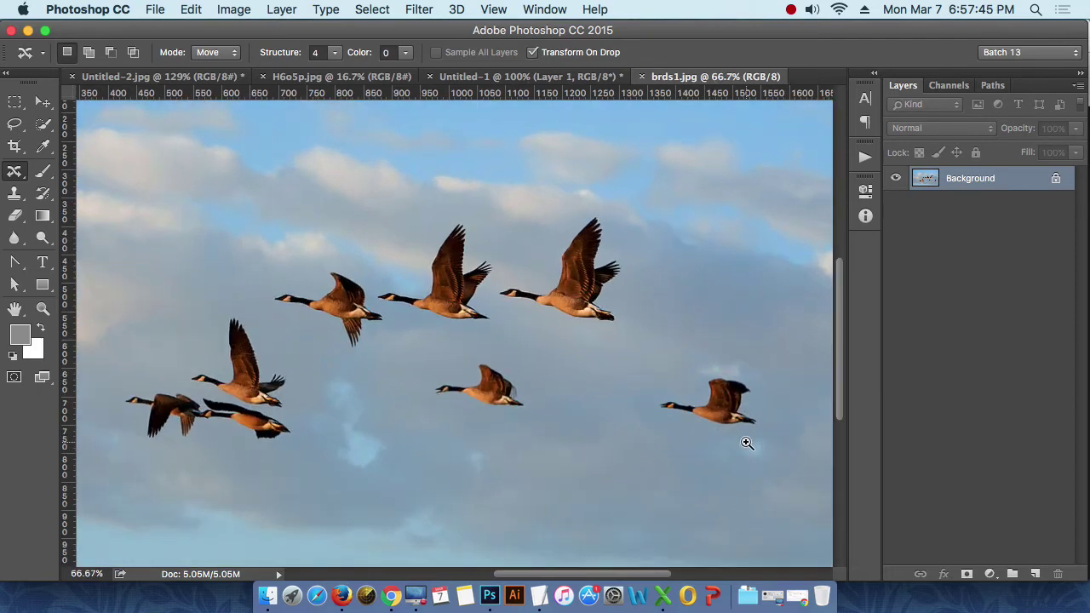
mouse_move(645, 396)
mouse_down()
mouse_move(753, 402)
mouse_move(761, 417)
mouse_move(744, 437)
mouse_move(648, 415)
mouse_move(666, 411)
mouse_up()
drag(740, 427, 633, 385)
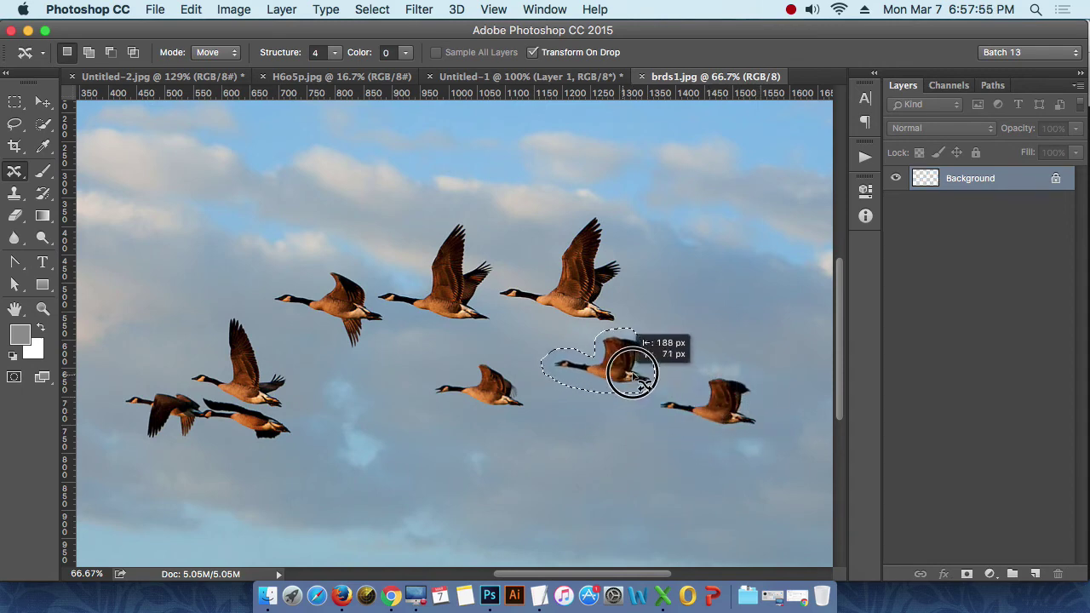
drag(632, 386, 663, 364)
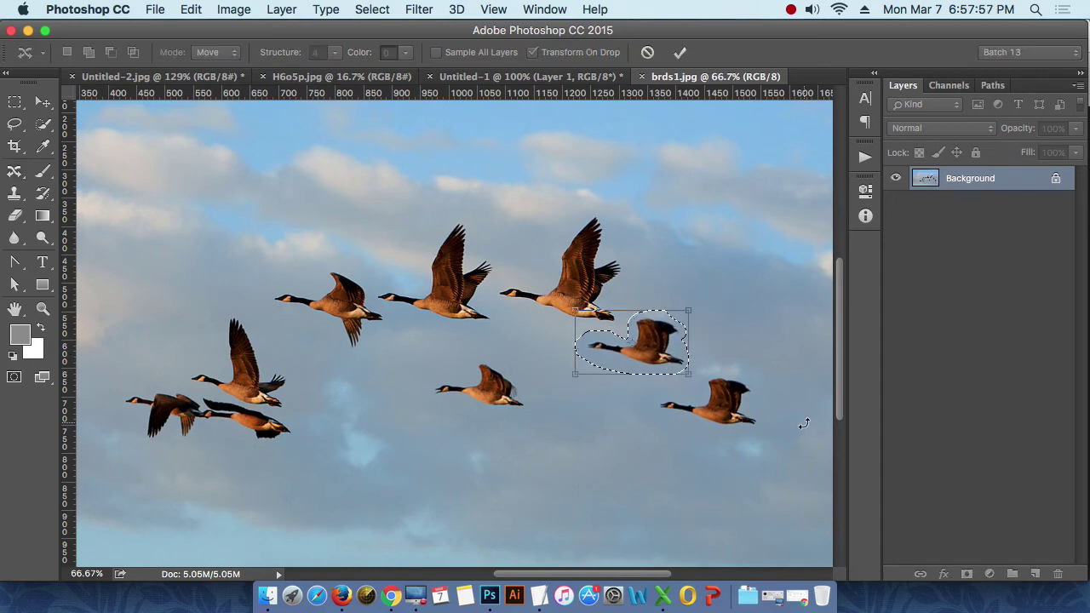
key(Return)
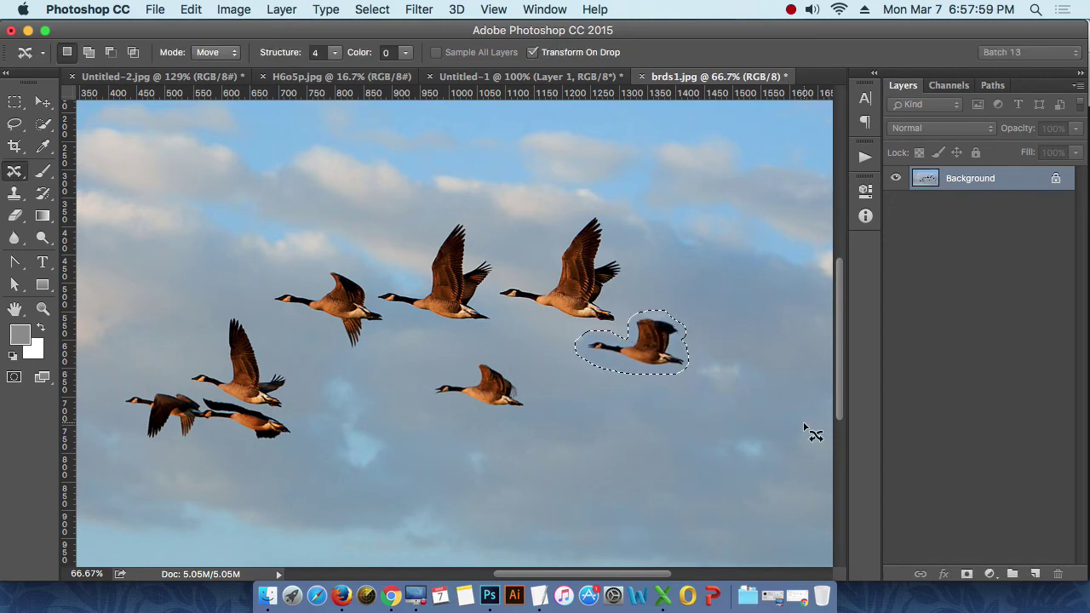
key(ctrl+d)
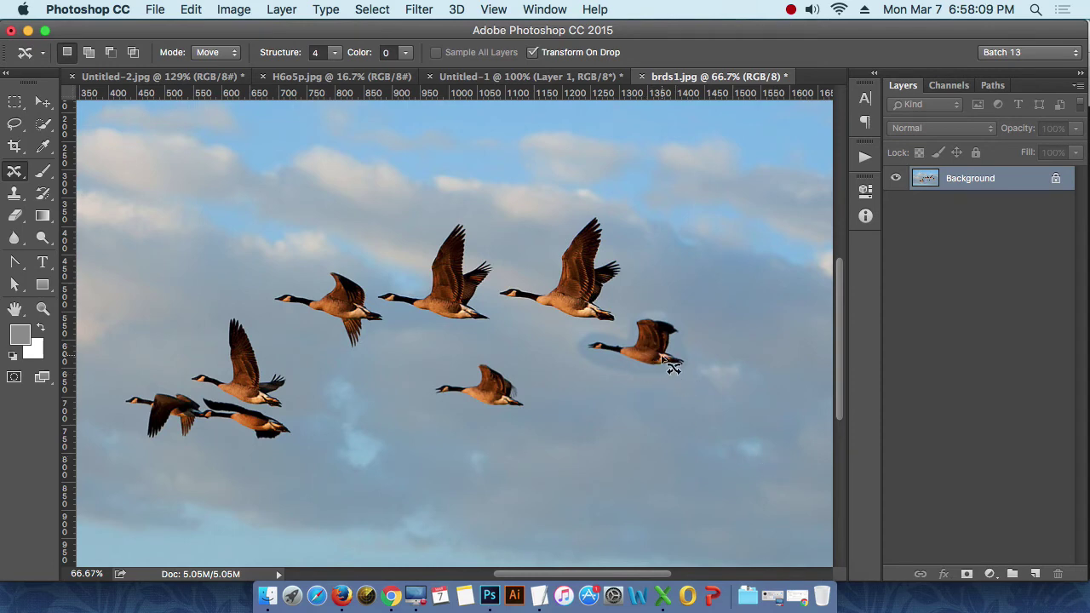
click(481, 411)
click(519, 430)
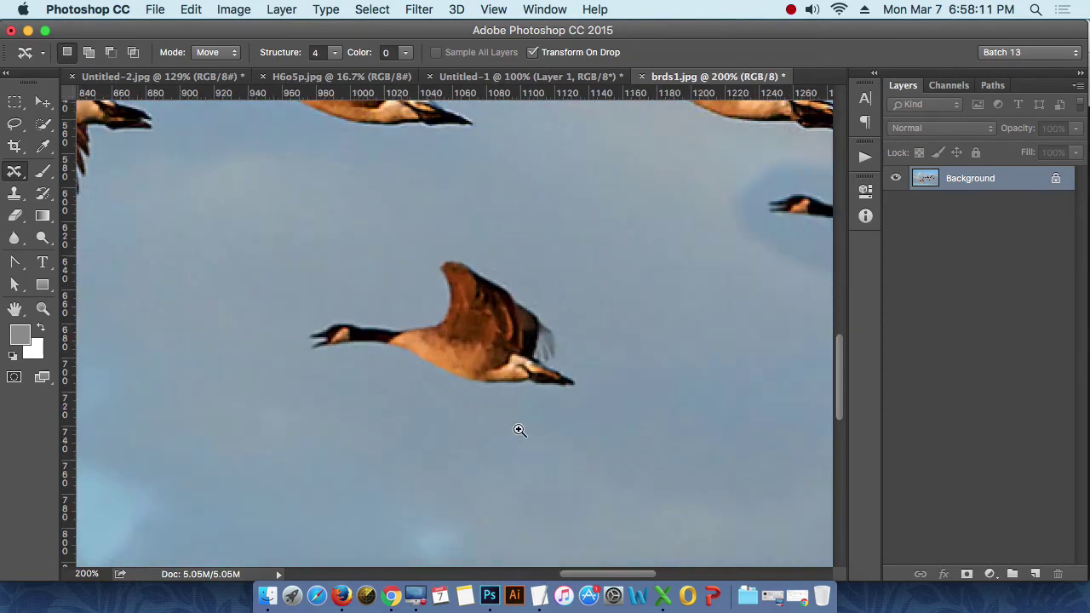
- Lasso the lone lower goose, move it up-left above the flock, then undo
key(l)
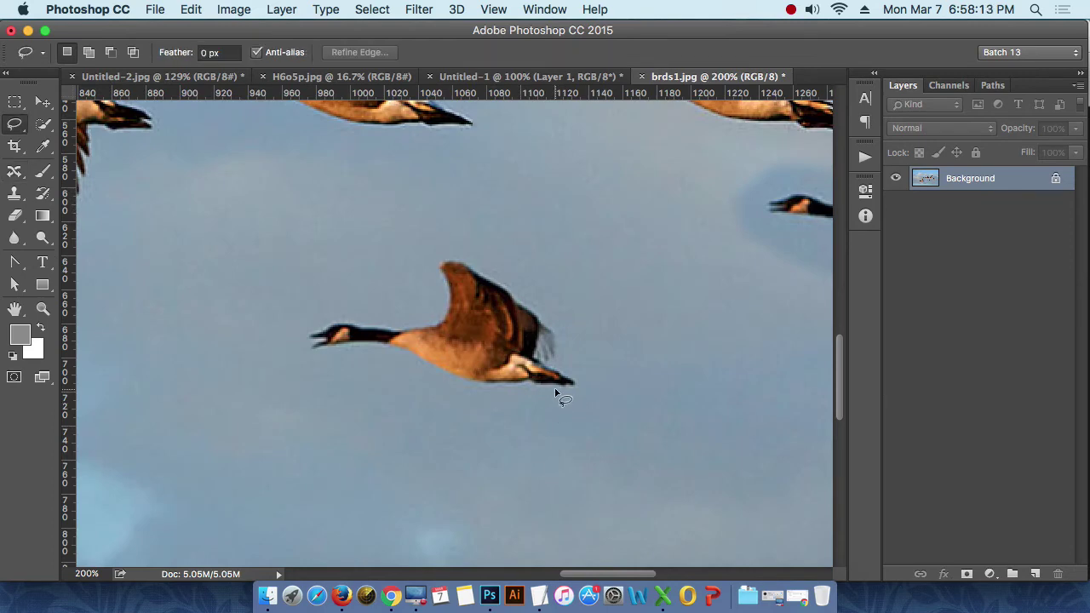
mouse_move(563, 366)
mouse_down()
mouse_move(477, 256)
mouse_move(435, 251)
mouse_move(437, 295)
mouse_move(416, 309)
mouse_move(329, 312)
mouse_move(295, 339)
mouse_move(302, 362)
mouse_move(417, 367)
mouse_move(488, 392)
mouse_move(564, 392)
mouse_move(587, 372)
mouse_move(560, 345)
mouse_up()
key(j)
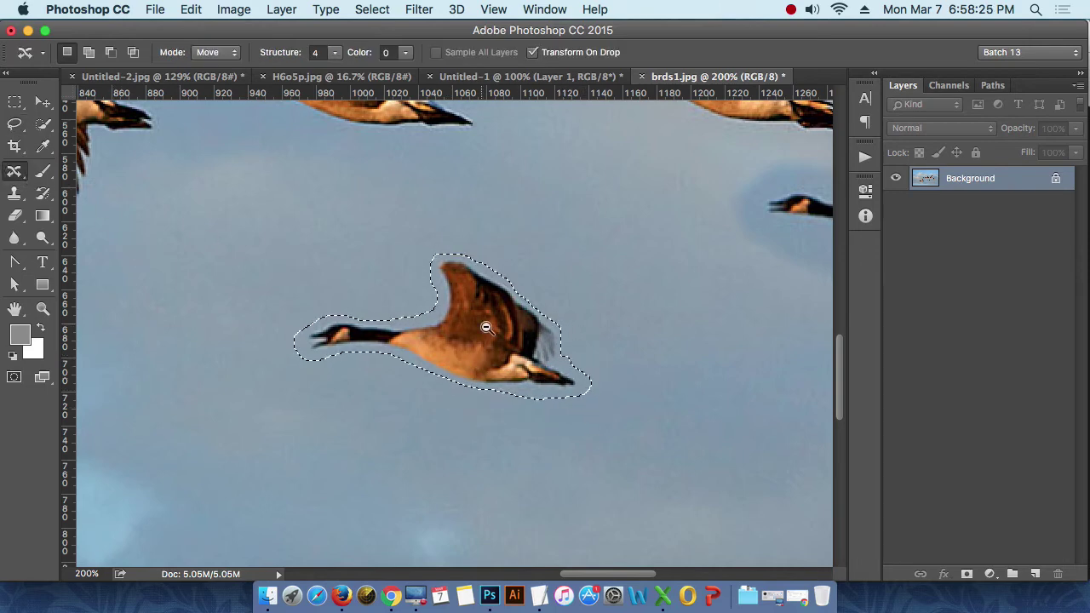
alt+click(482, 322)
alt+click(469, 322)
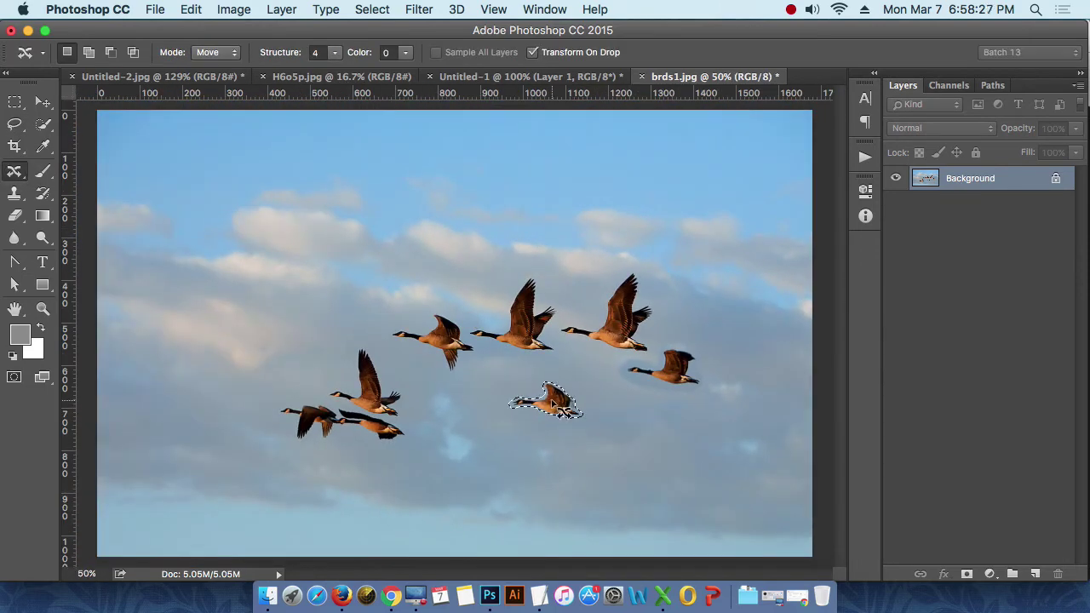
mouse_move(547, 401)
mouse_down()
mouse_move(456, 396)
mouse_move(475, 389)
mouse_move(482, 298)
mouse_move(446, 284)
mouse_move(452, 295)
mouse_up()
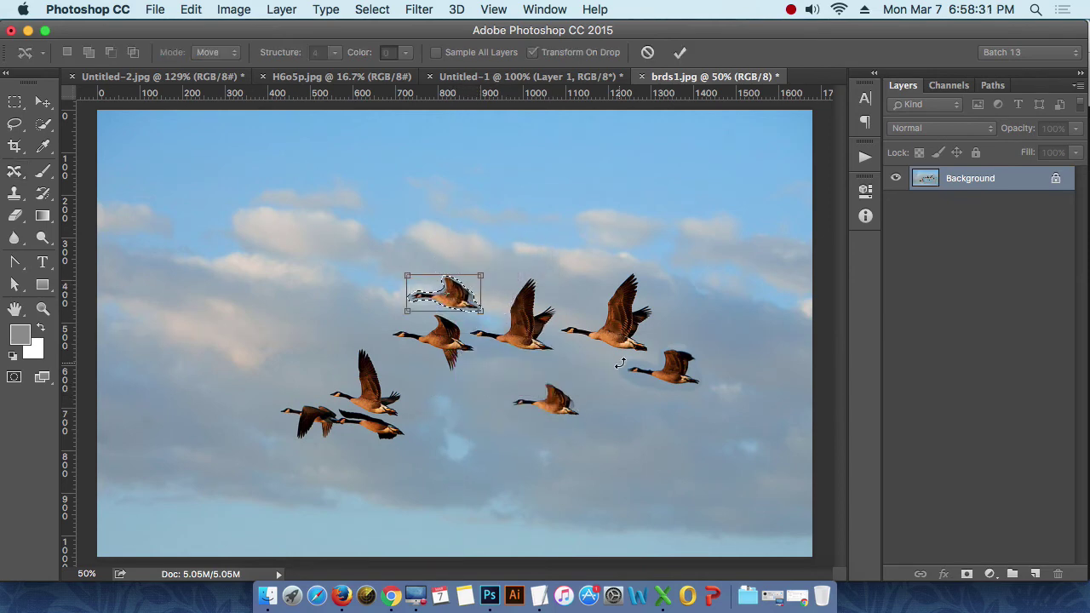
key(Return)
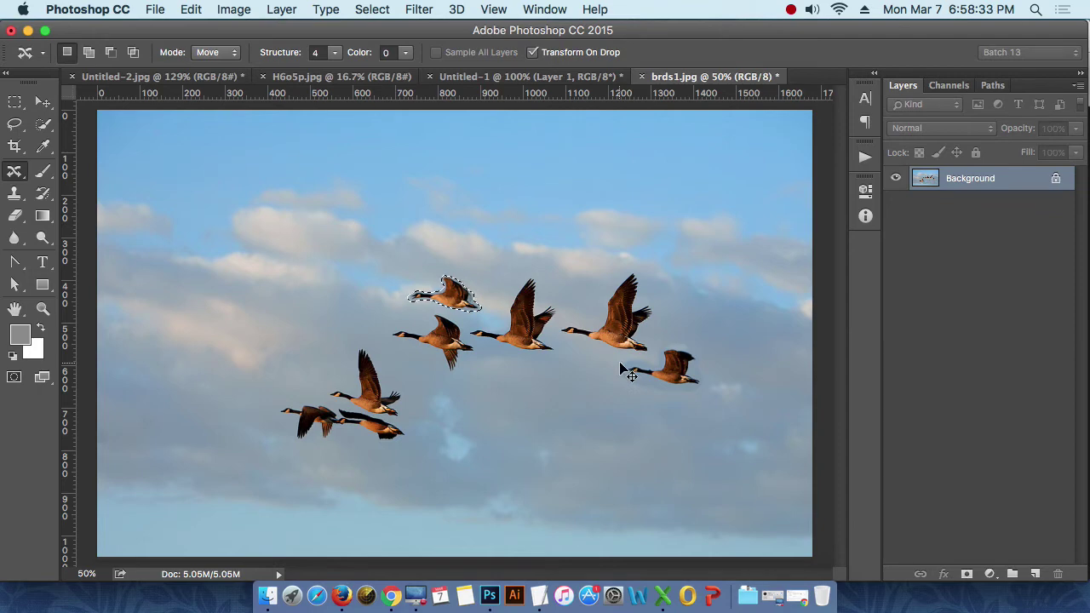
click(627, 374)
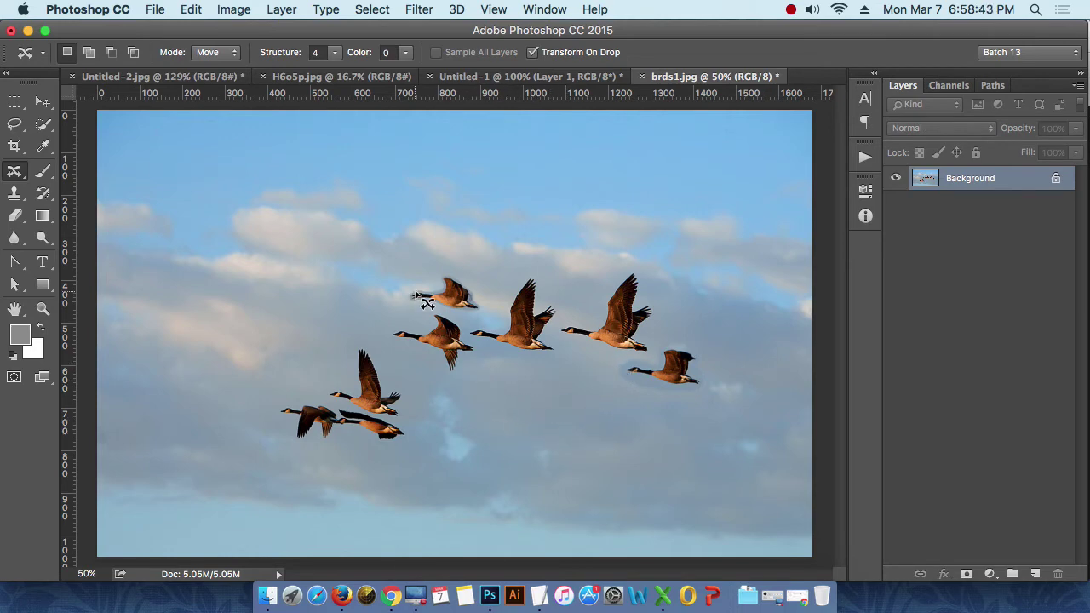
mouse_move(431, 292)
mouse_down()
mouse_move(538, 343)
mouse_move(437, 311)
mouse_up()
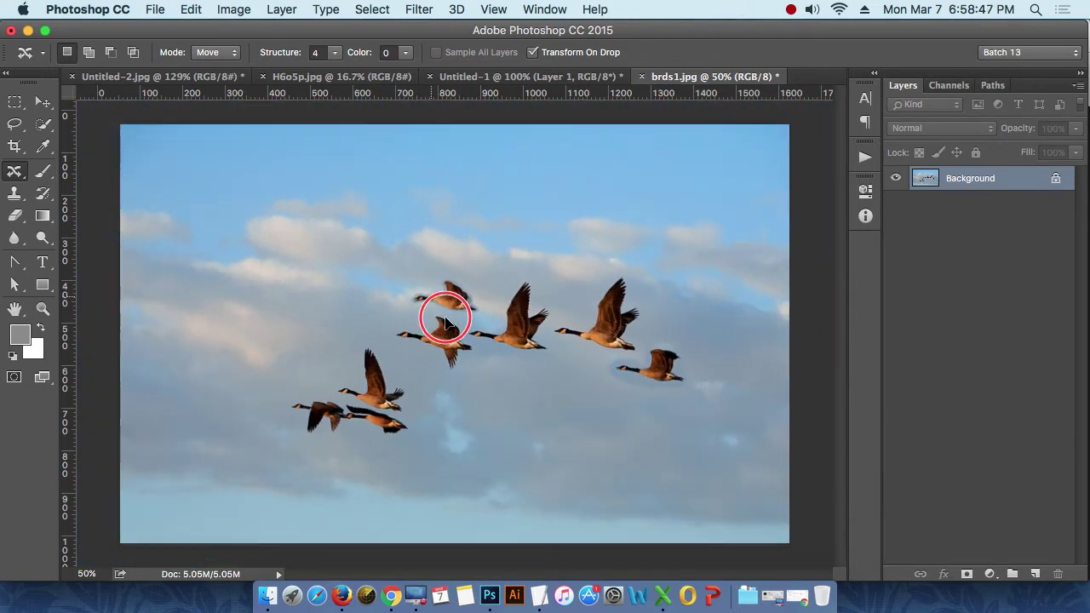
key(super+z)
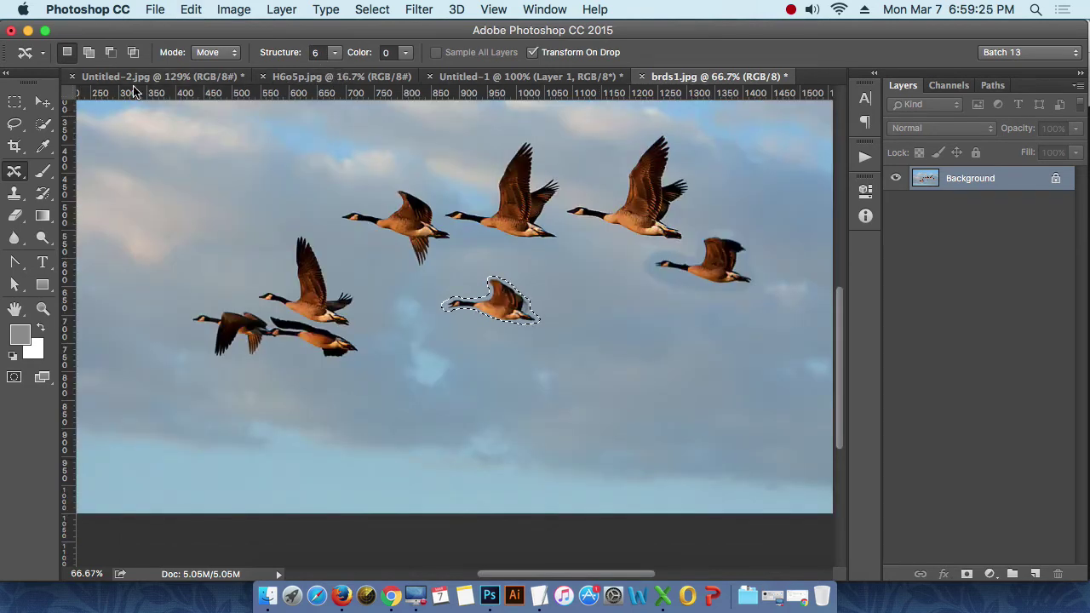
- Lasso the middle top-row goose and Content-Aware Move it down-right below the flock
click(14, 101)
click(694, 366)
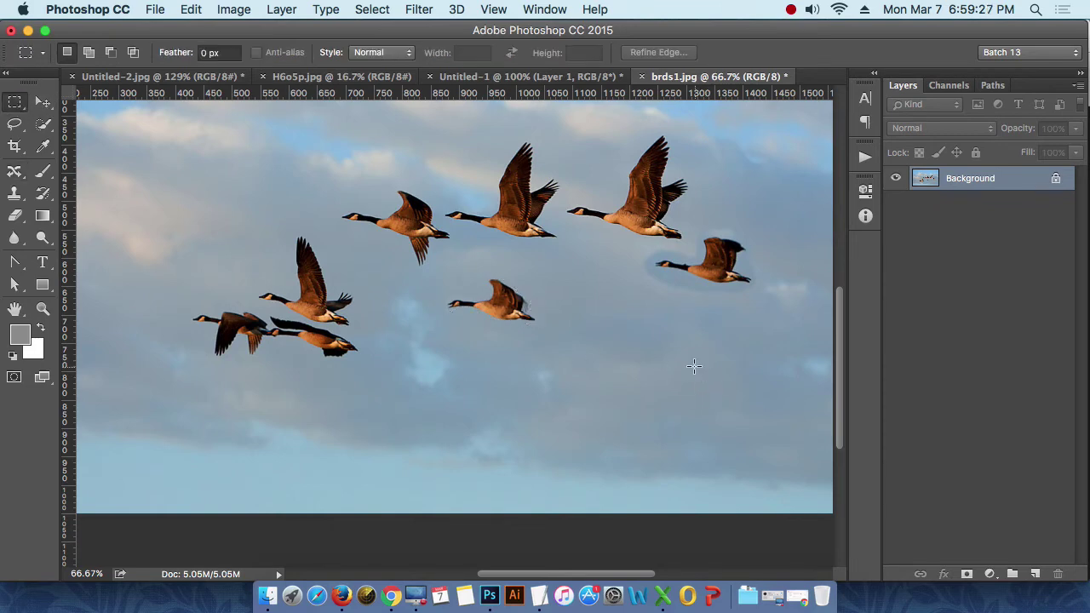
mouse_move(596, 346)
mouse_down()
mouse_move(622, 333)
mouse_move(625, 377)
mouse_move(594, 366)
mouse_up()
key(l)
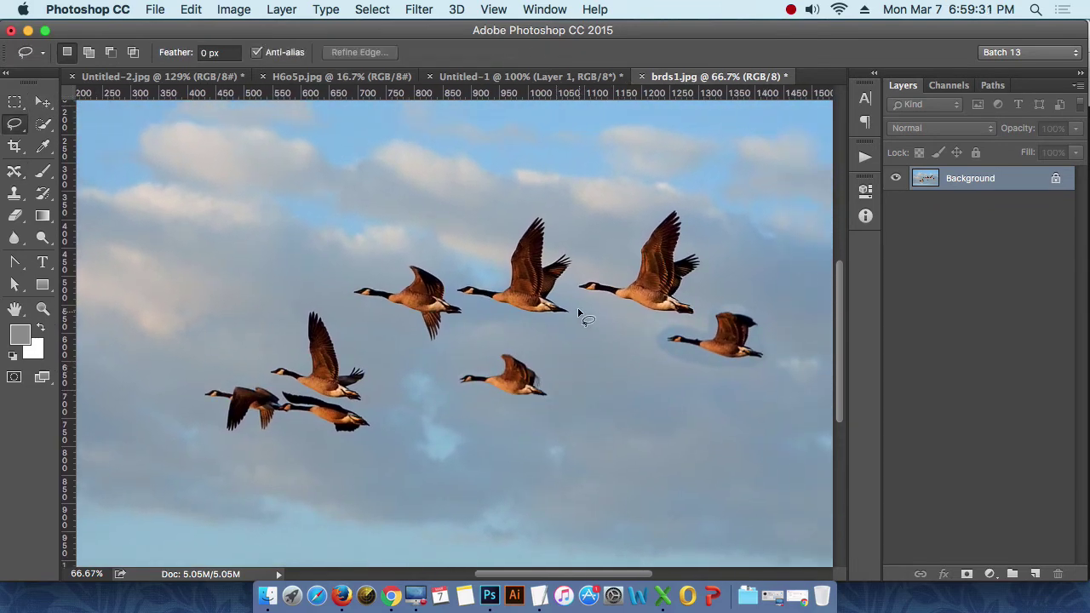
mouse_move(575, 320)
mouse_down()
mouse_move(574, 272)
mouse_move(531, 208)
mouse_move(501, 281)
mouse_move(452, 287)
mouse_move(532, 317)
mouse_move(578, 320)
mouse_up()
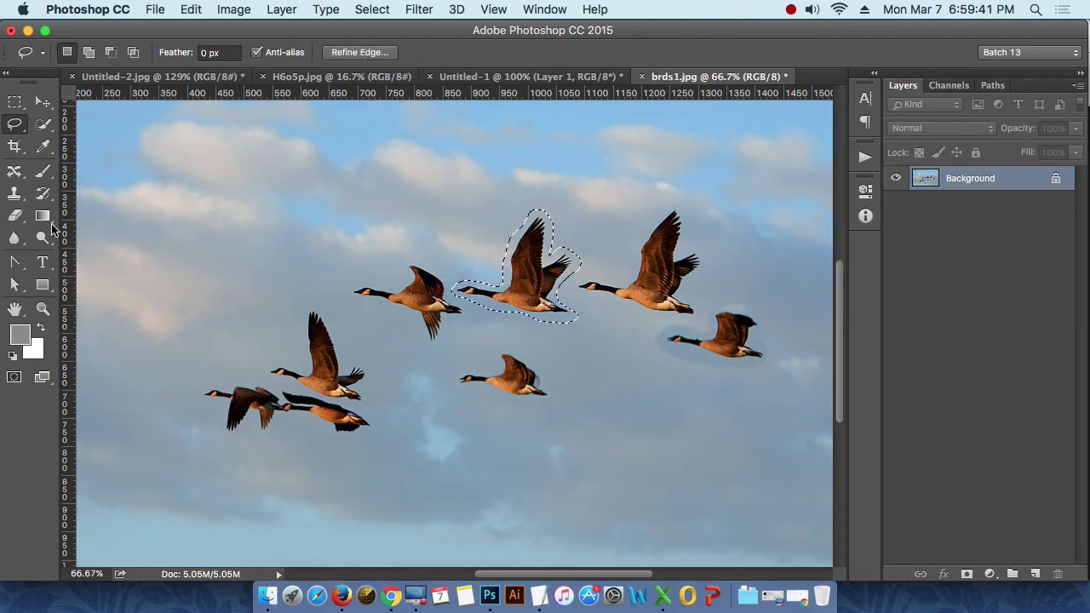
click(19, 175)
mouse_move(520, 279)
mouse_down()
mouse_move(599, 417)
mouse_move(606, 413)
mouse_up()
key(Return)
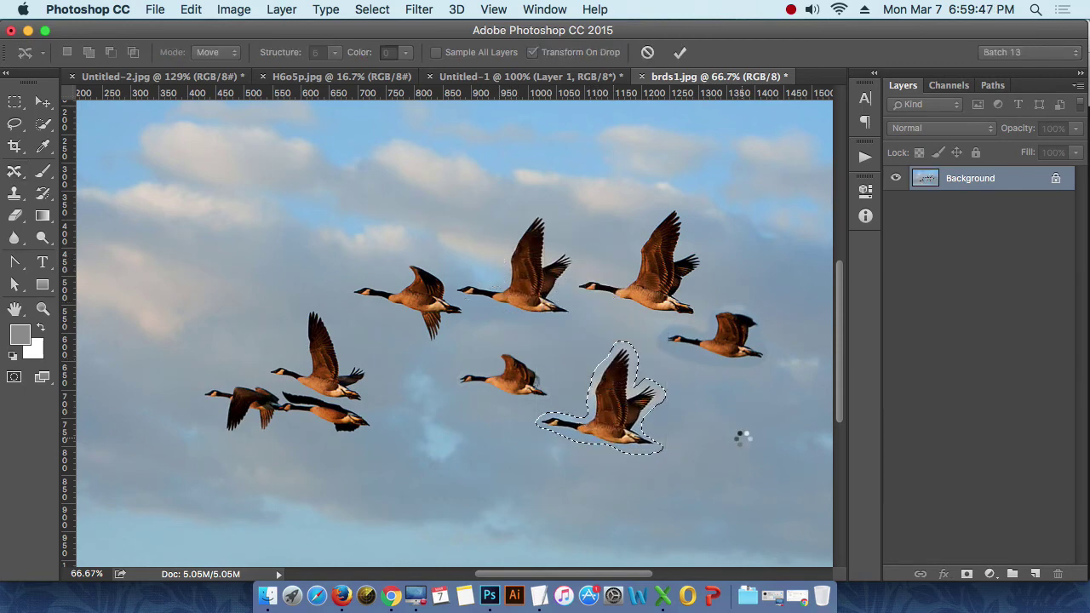
key(super+d)
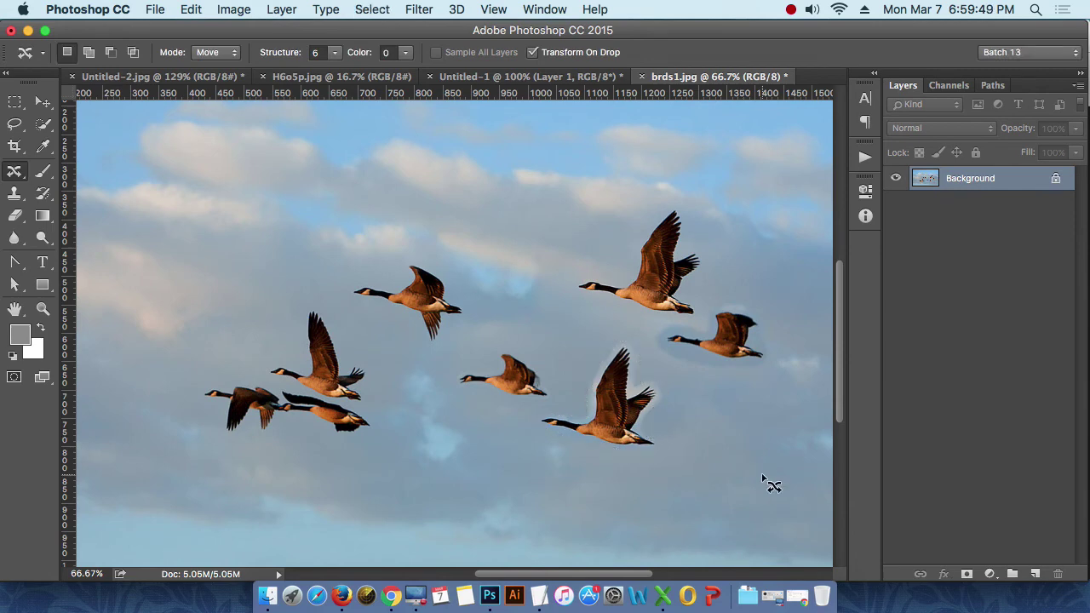
alt+click(686, 444)
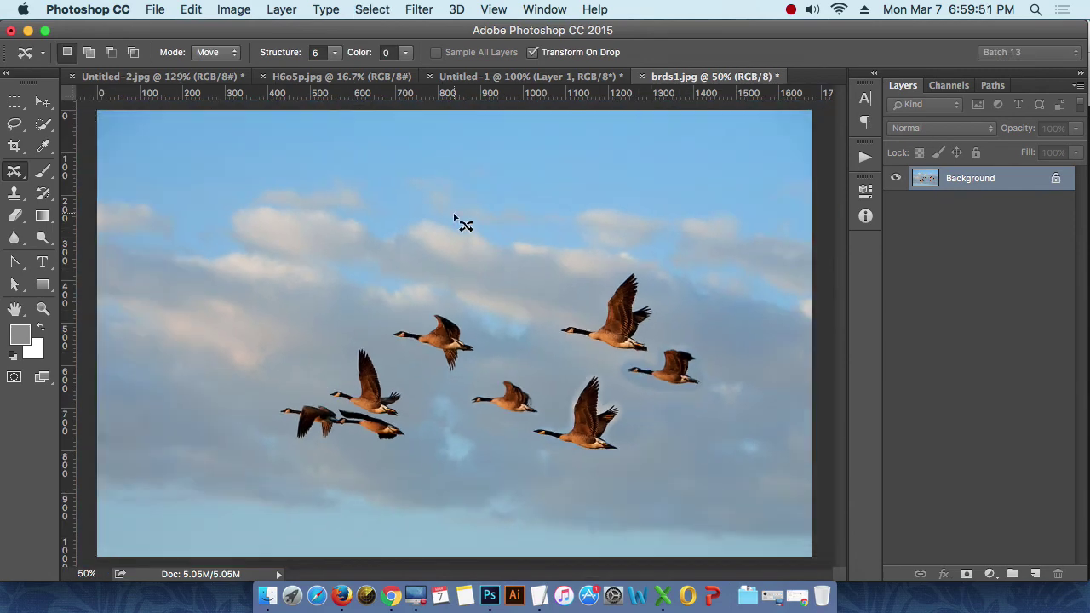
- Raise the Content-Aware Move Structure value to 7
click(336, 53)
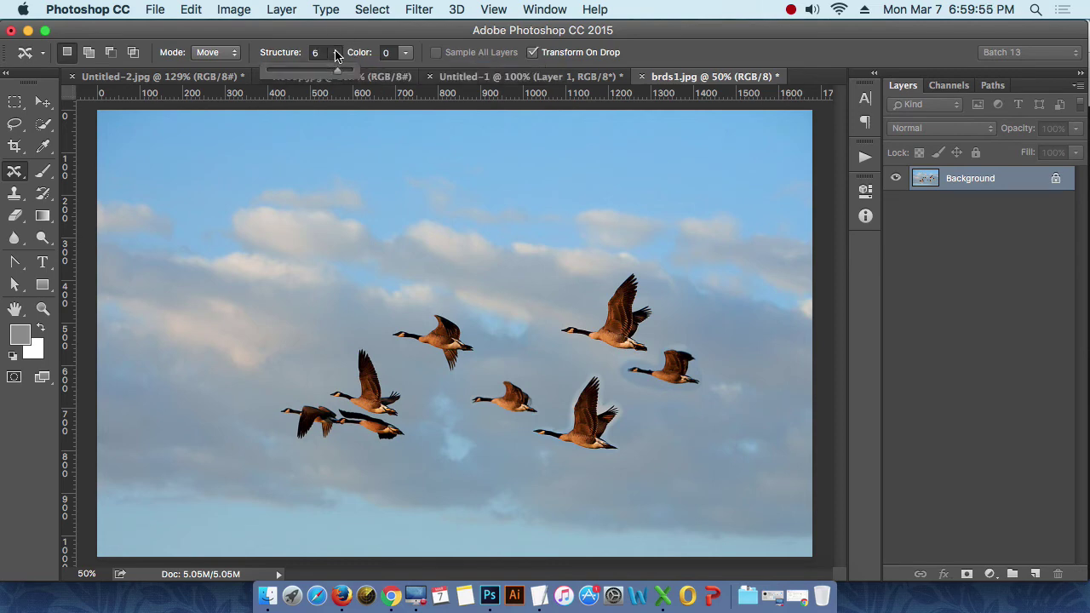
click(375, 36)
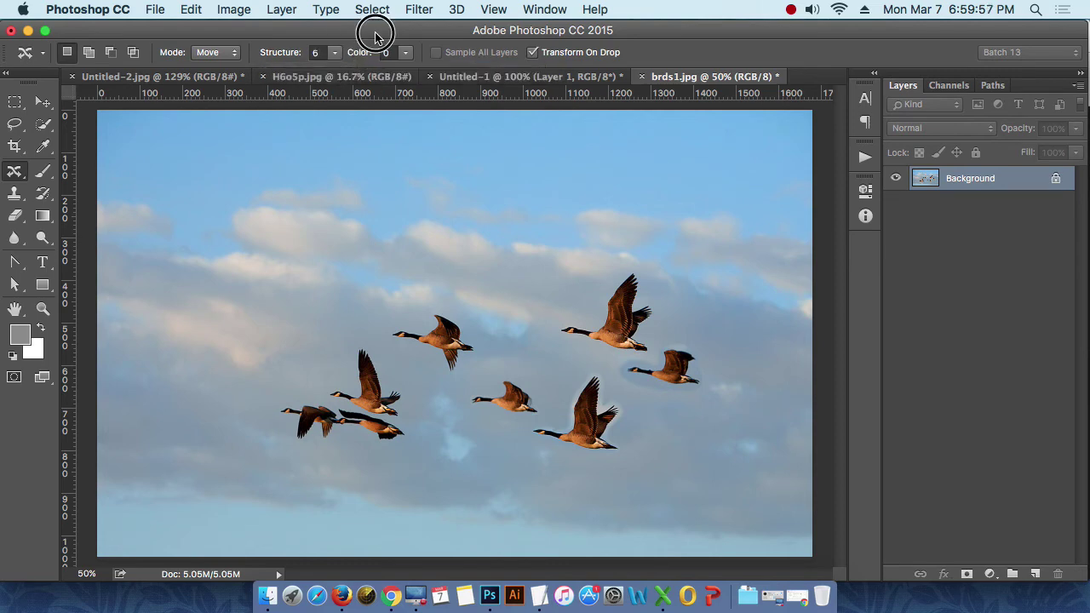
click(334, 52)
drag(349, 70, 357, 73)
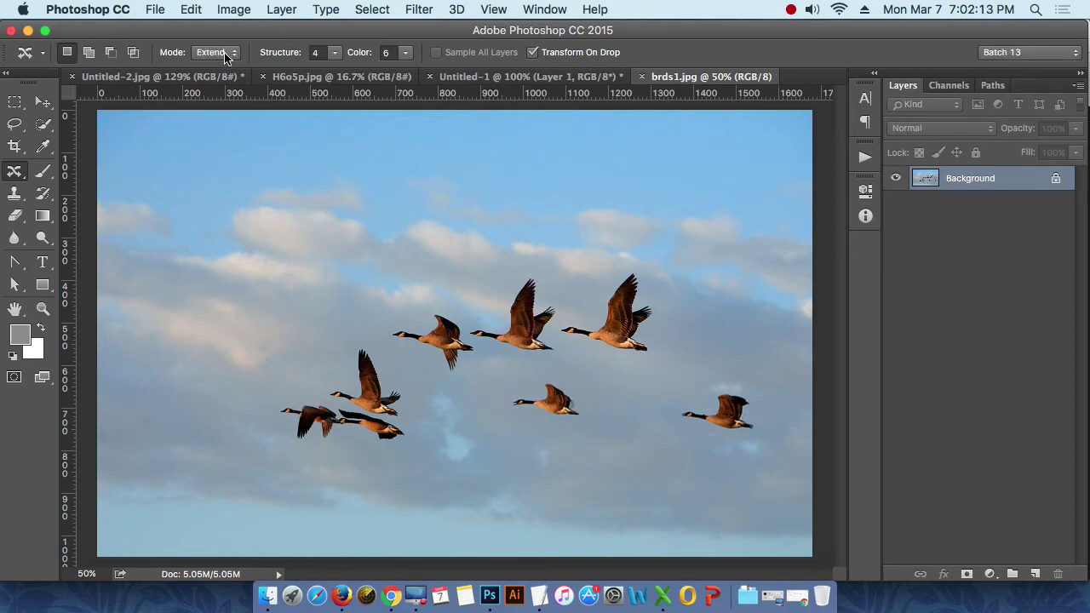
- In Extend mode, place a copy of the rightmost goose up-left of it
click(227, 52)
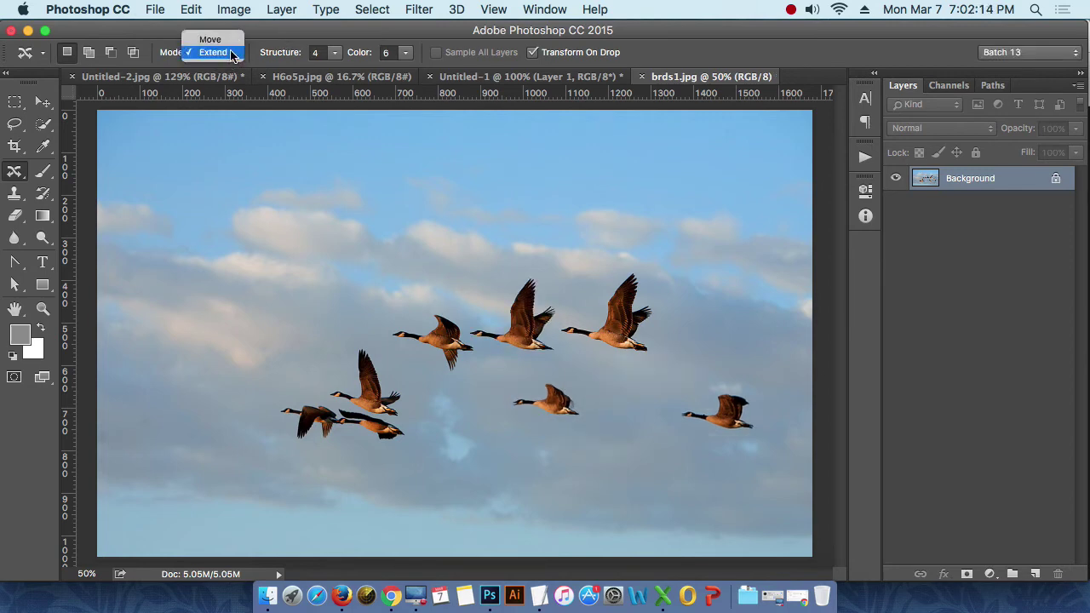
click(223, 51)
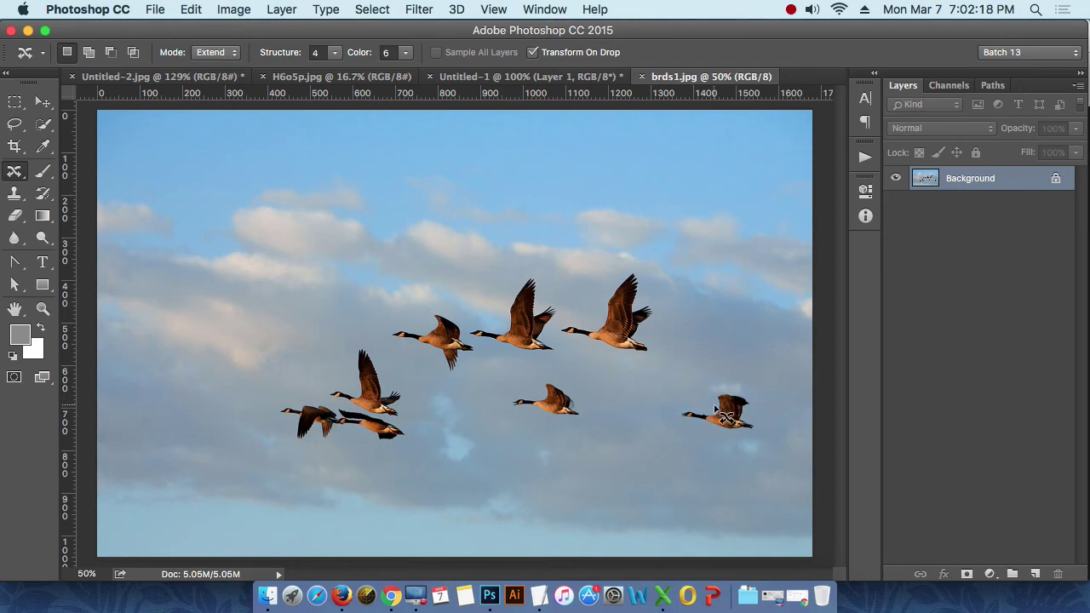
mouse_move(713, 405)
mouse_down()
mouse_move(750, 407)
mouse_move(676, 426)
mouse_up()
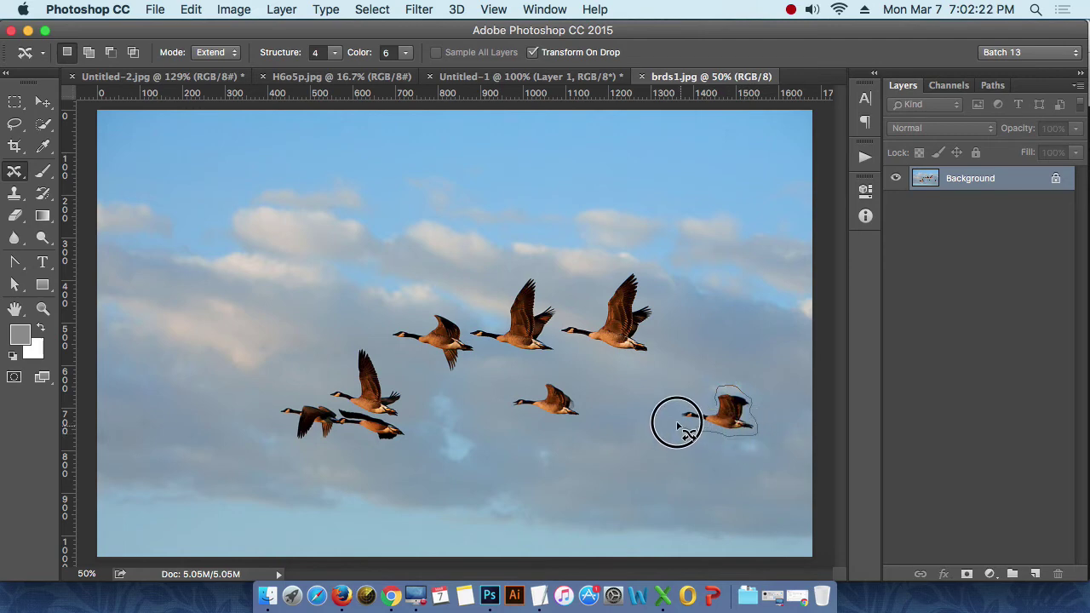
mouse_move(678, 426)
mouse_down()
mouse_move(710, 398)
mouse_move(682, 408)
mouse_move(671, 383)
mouse_up()
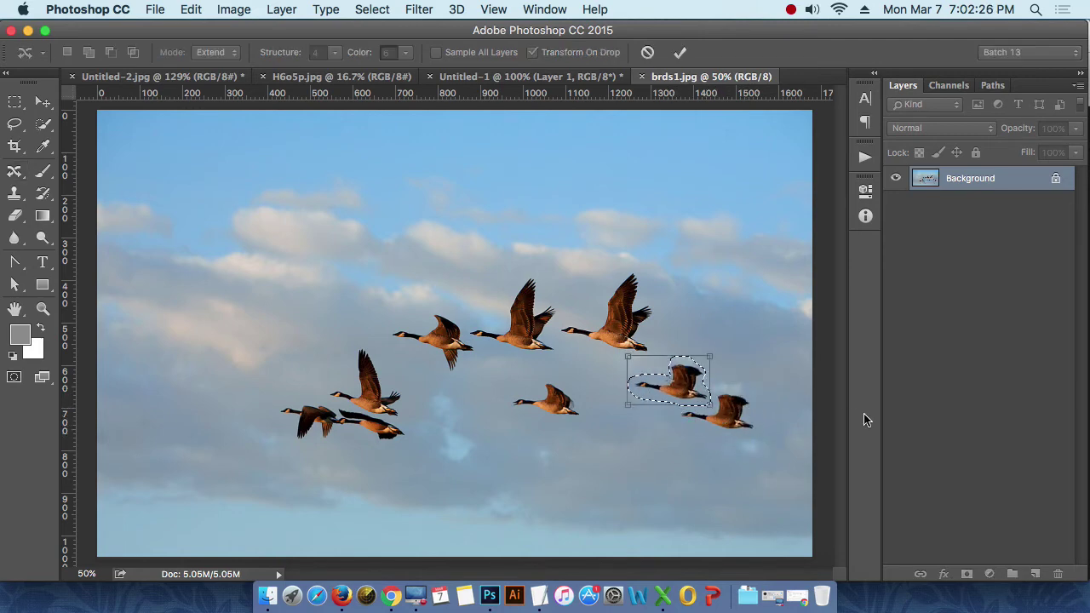
key(Return)
key(super+d)
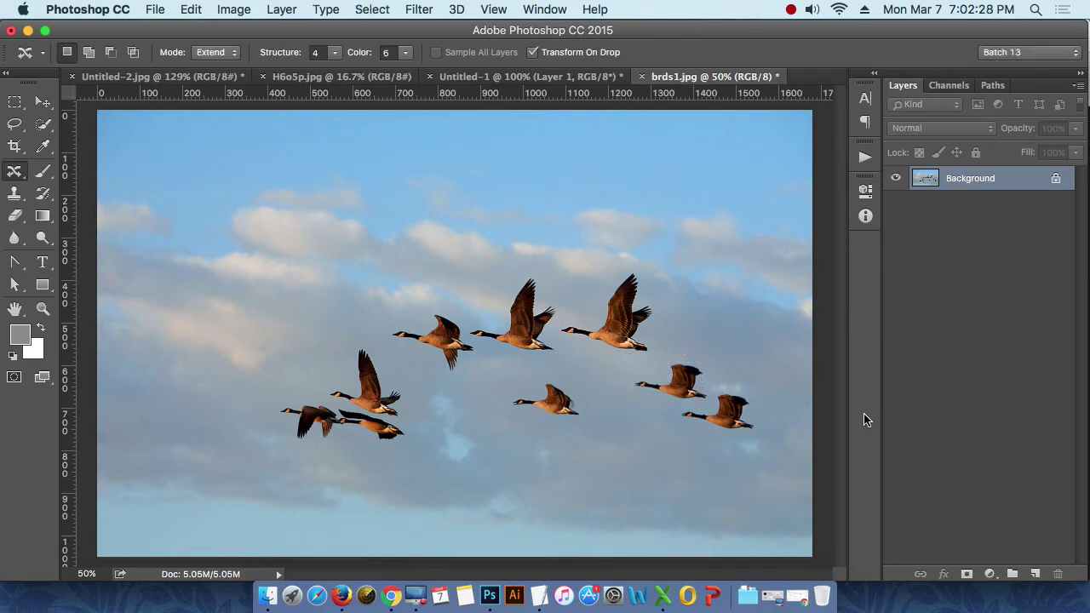
click(753, 449)
click(749, 447)
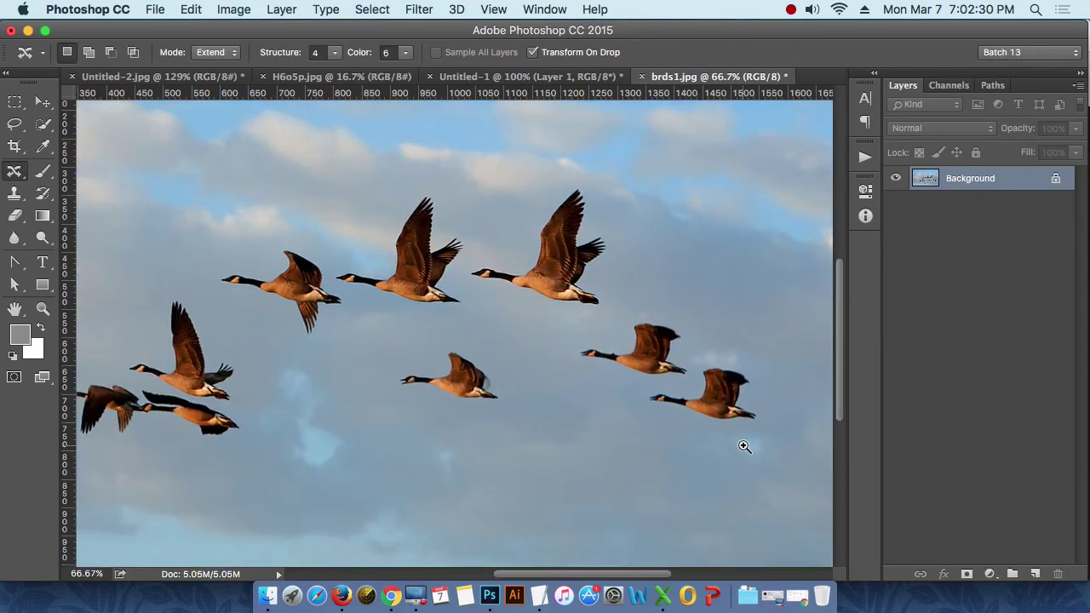
alt+click(640, 378)
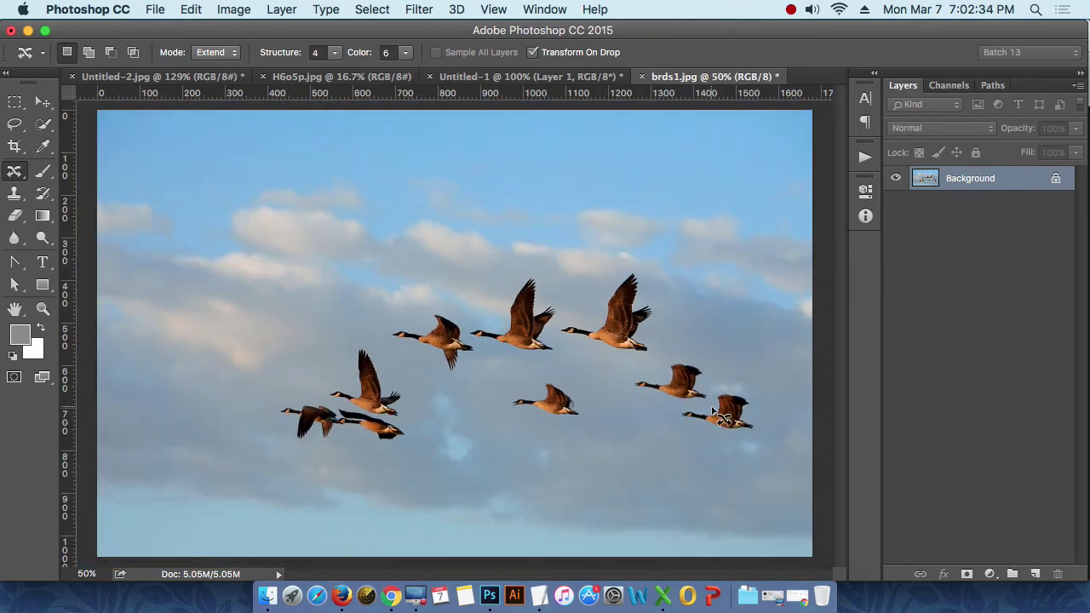
- Add an enlarged goose copy up-left and a smaller copy at lower right
drag(714, 413, 715, 414)
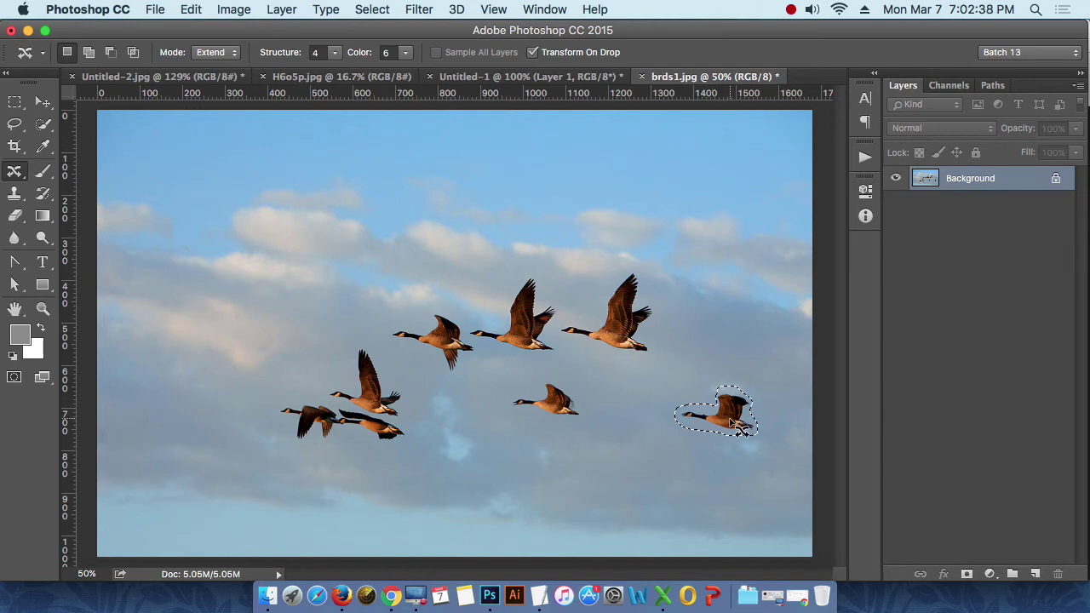
drag(739, 426, 696, 396)
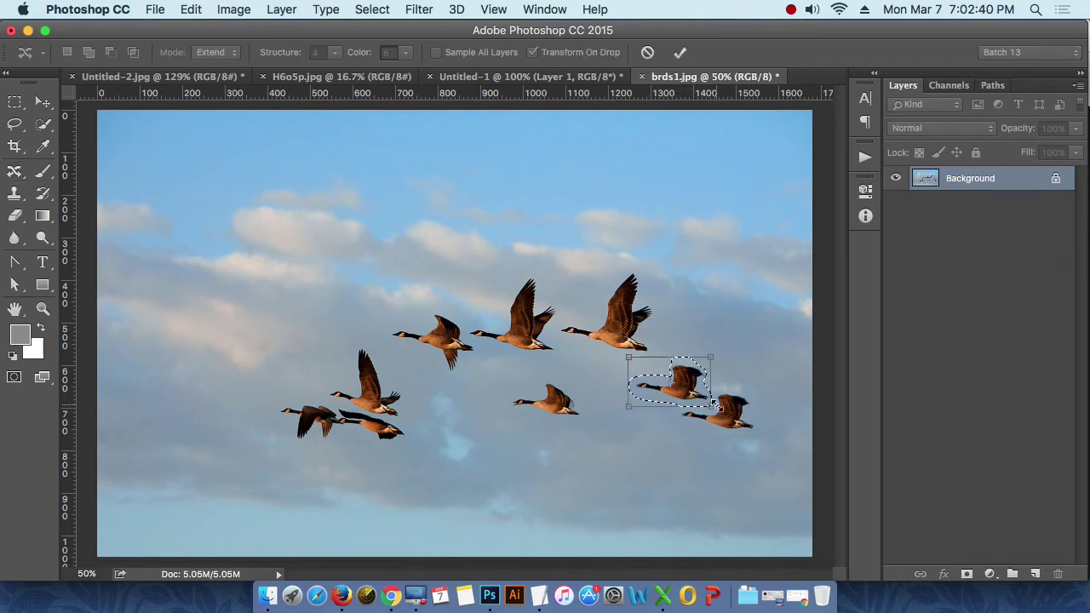
drag(628, 358, 605, 345)
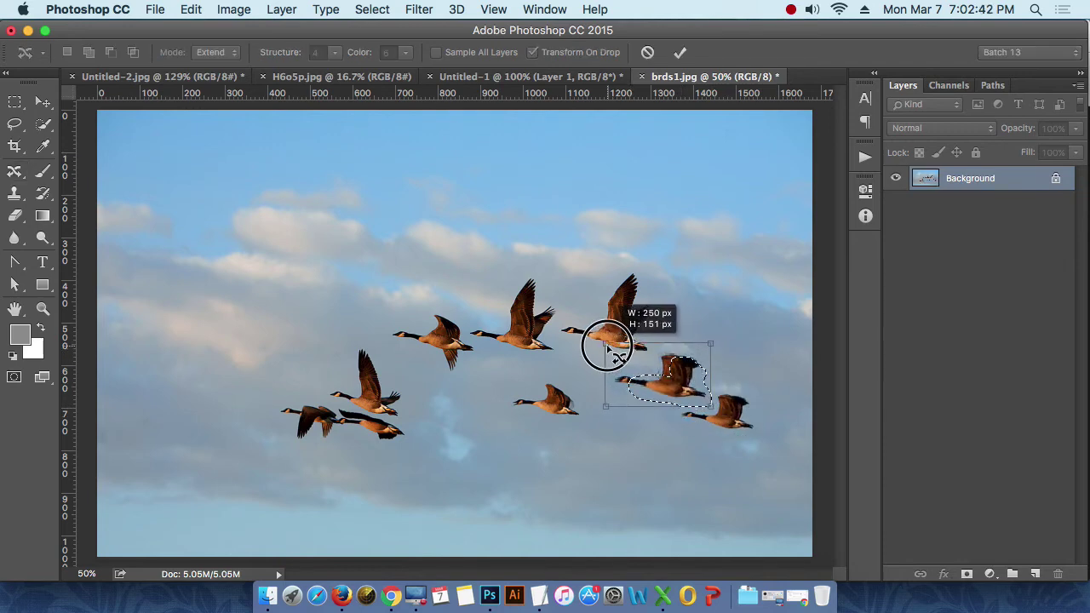
drag(604, 345, 595, 339)
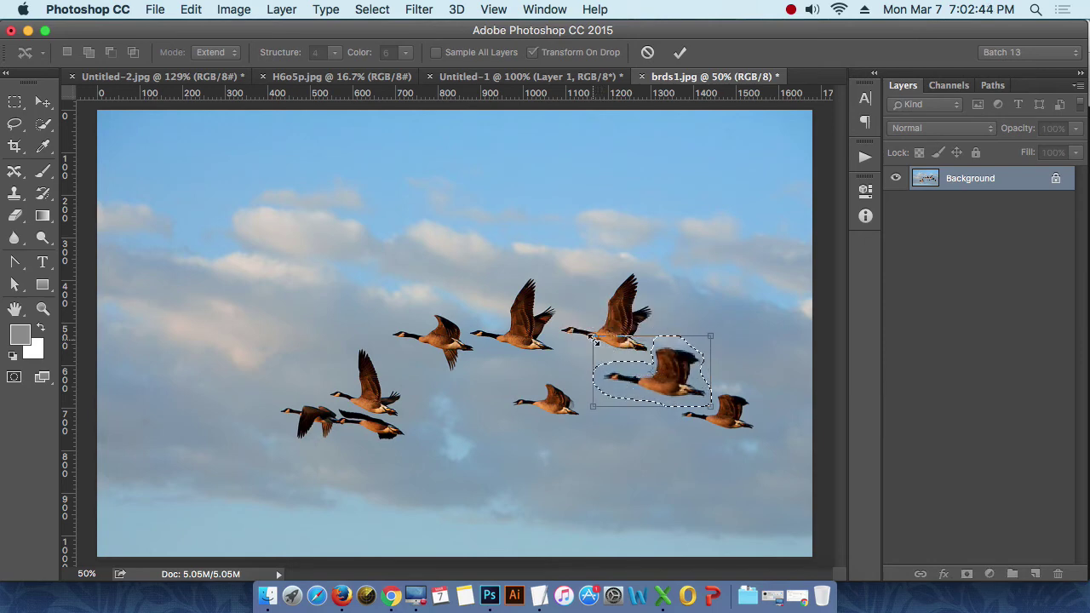
key(Return)
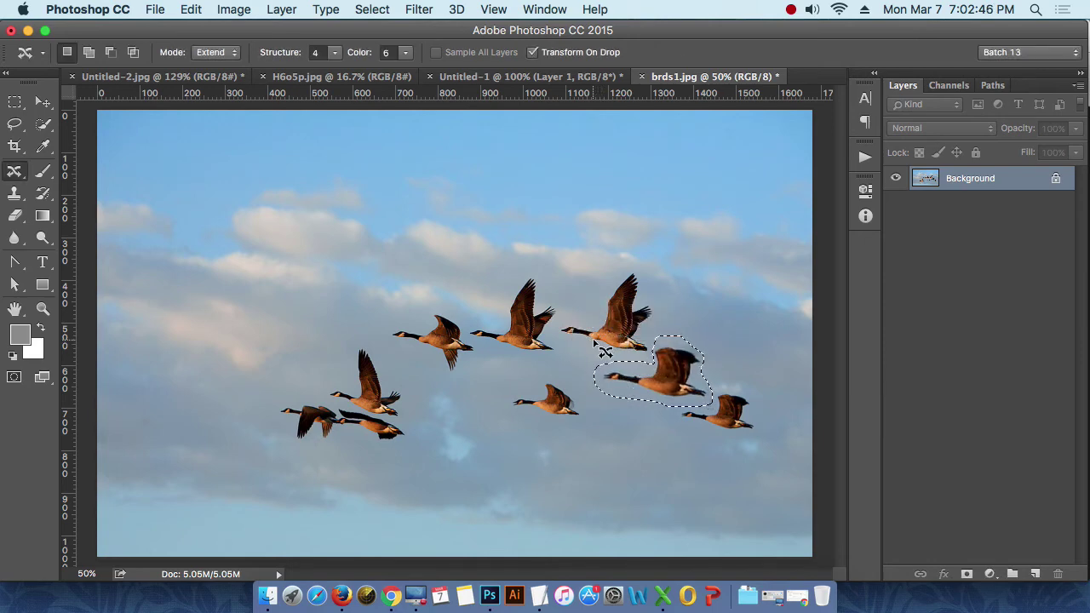
mouse_move(672, 381)
mouse_down()
mouse_move(551, 255)
mouse_move(572, 241)
mouse_move(706, 297)
mouse_move(754, 360)
mouse_move(793, 455)
mouse_up()
key(Return)
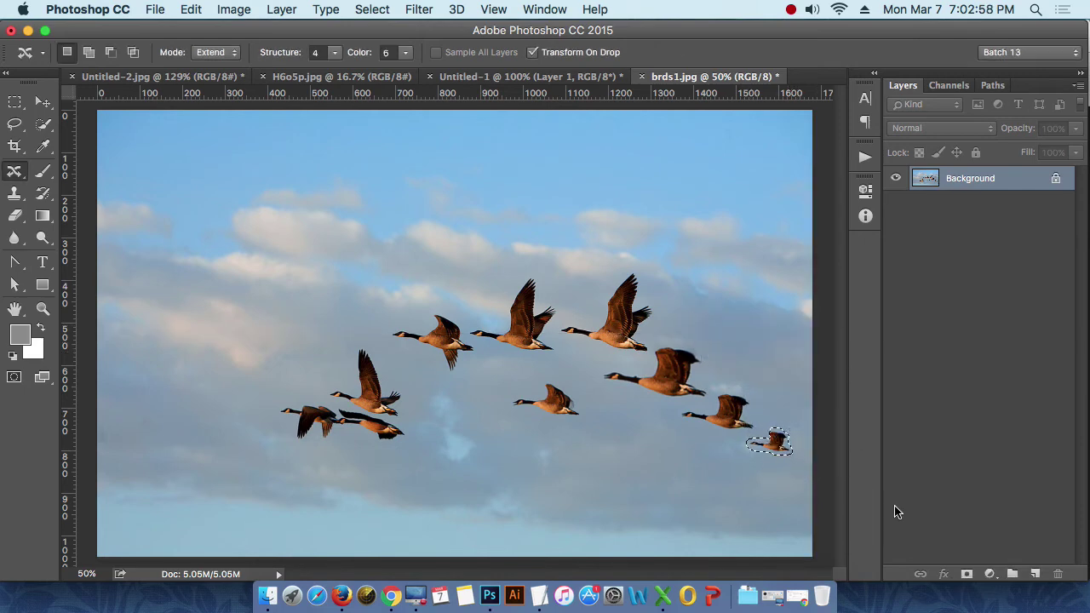
key(super+d)
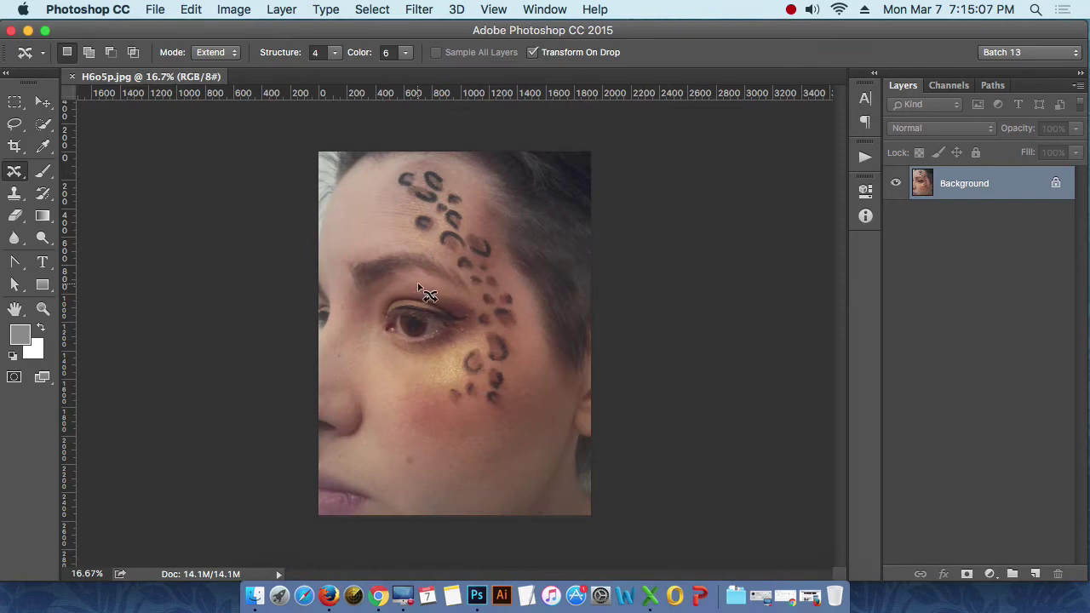
- Preview images with Quick Look in the Open dialog and open apple-05.jpg
key(super+o)
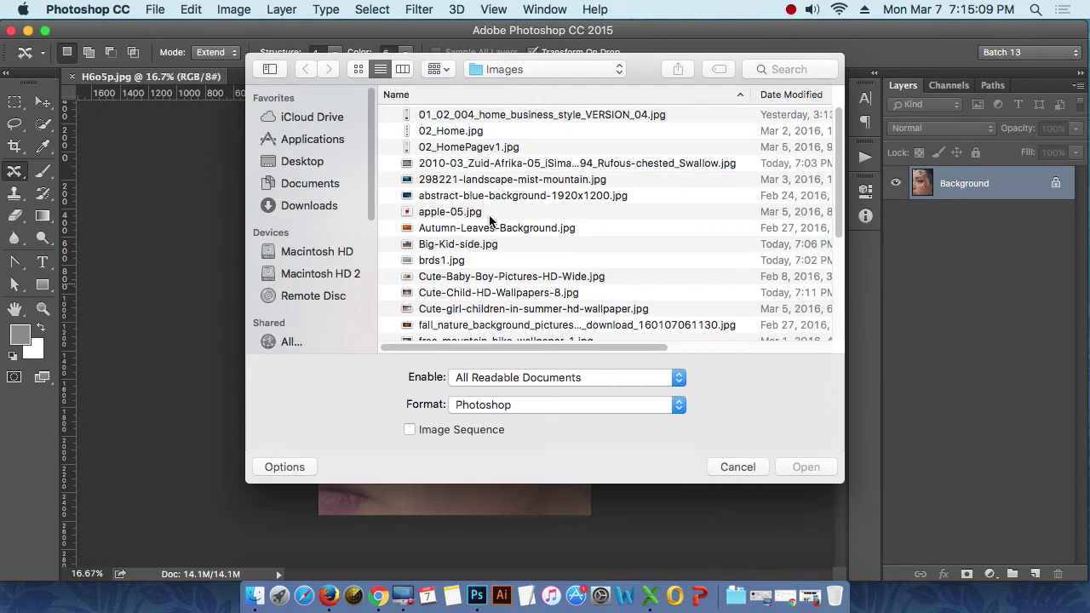
click(522, 172)
key(space)
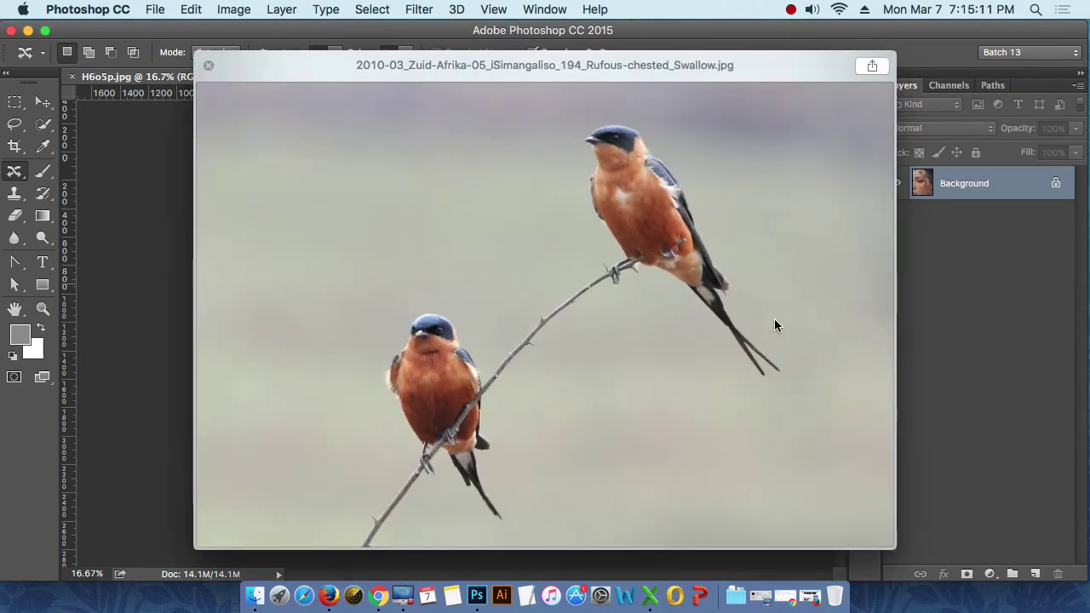
key(Down)
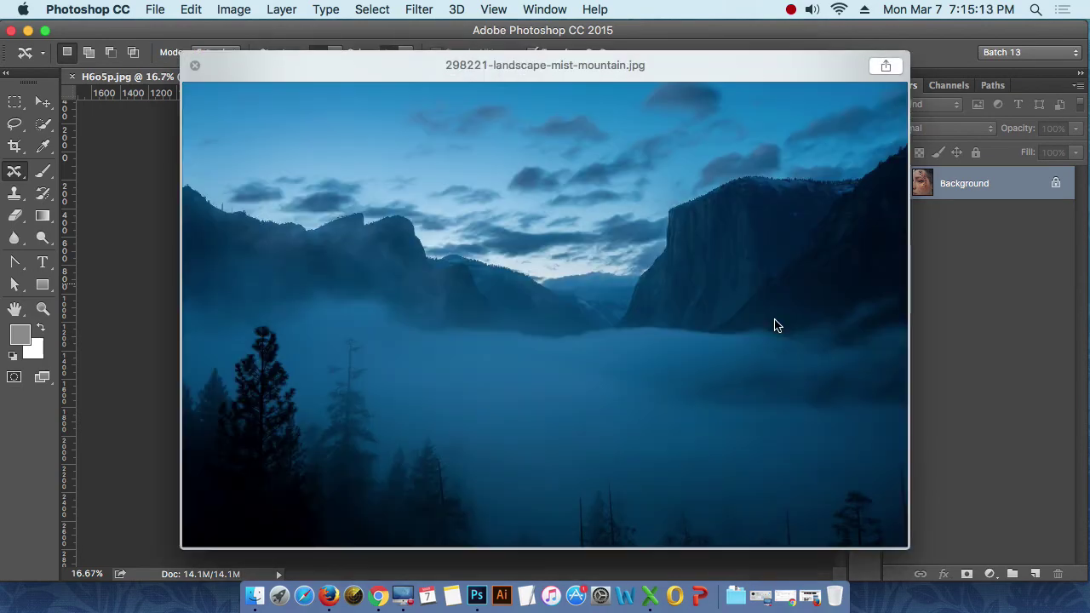
key(Down)
key(Down)
key(Down)
key(Down)
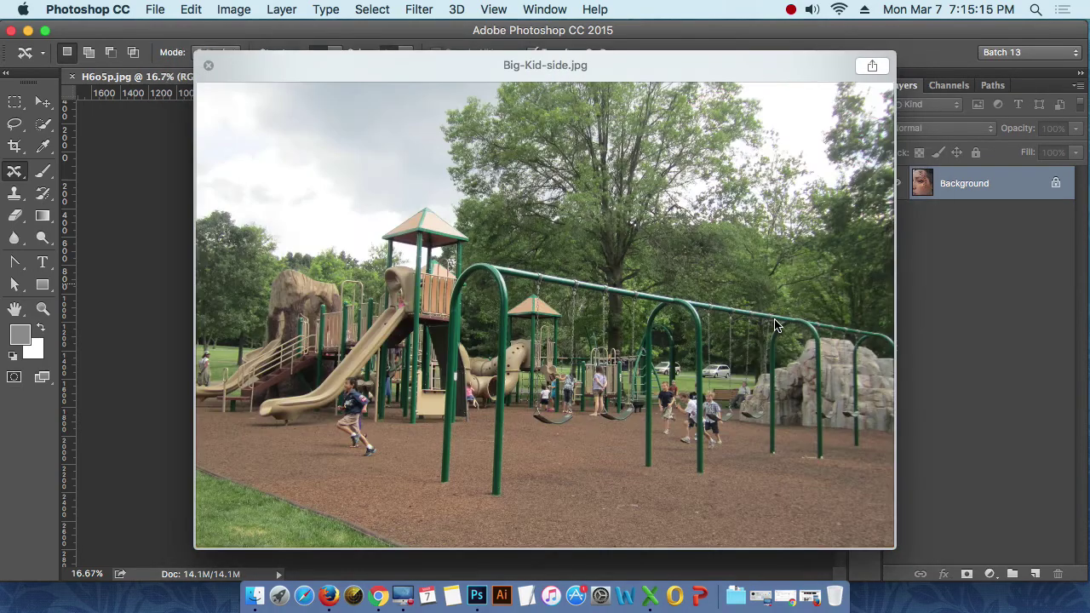
key(Up)
key(Up)
key(space)
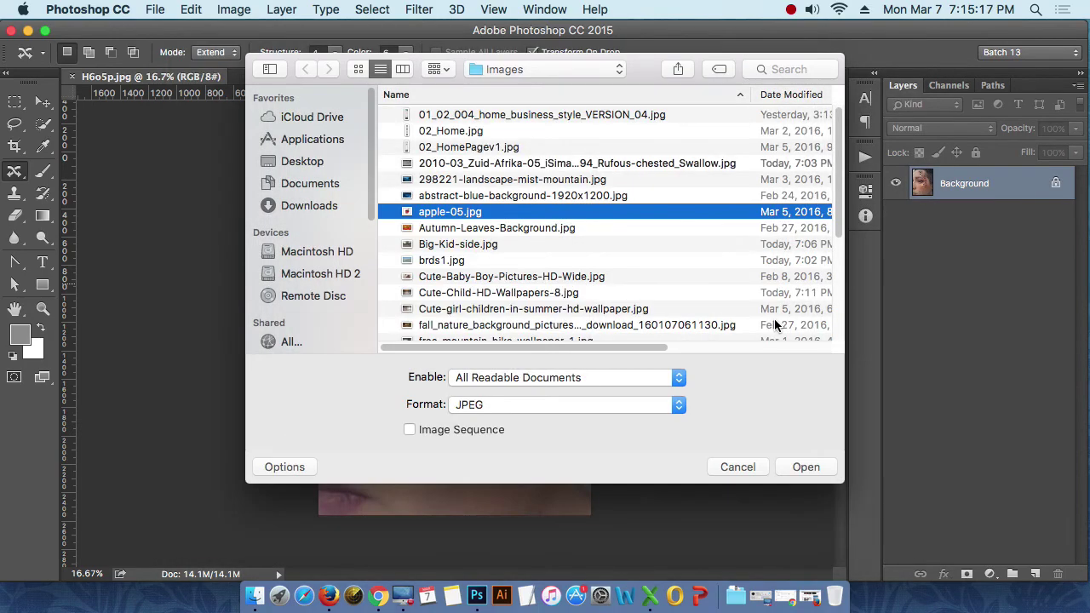
key(Return)
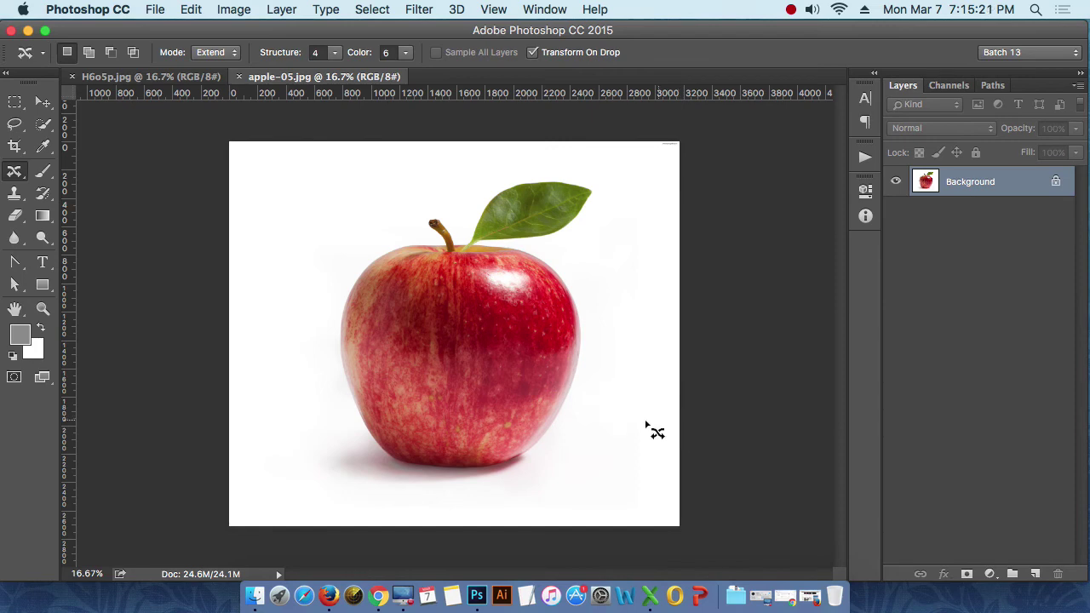
key(m)
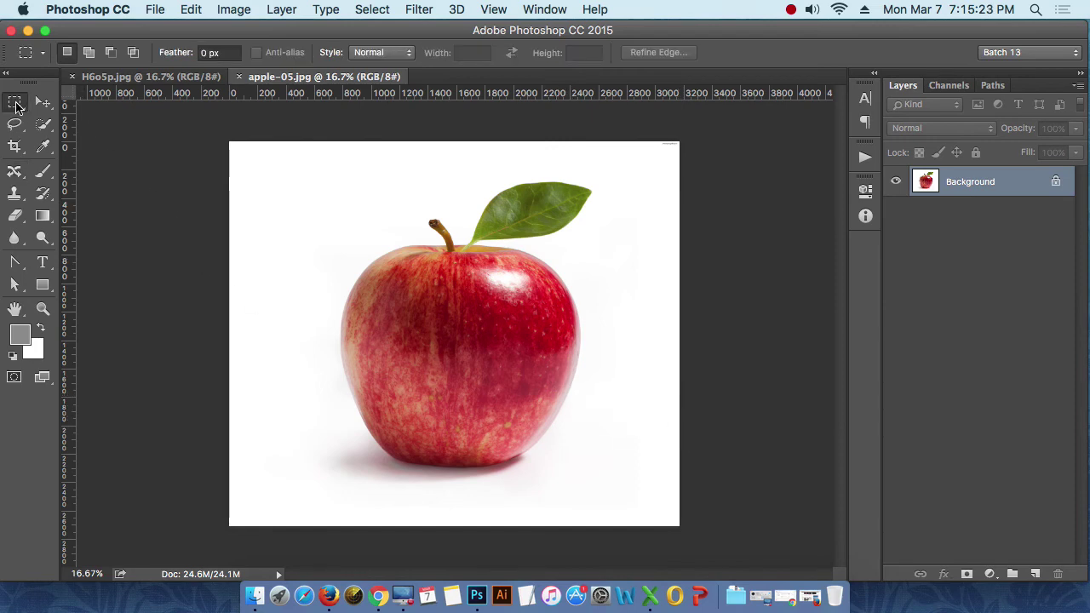
mouse_move(304, 179)
mouse_down()
mouse_move(628, 487)
mouse_move(597, 487)
mouse_move(329, 177)
mouse_up()
click(598, 489)
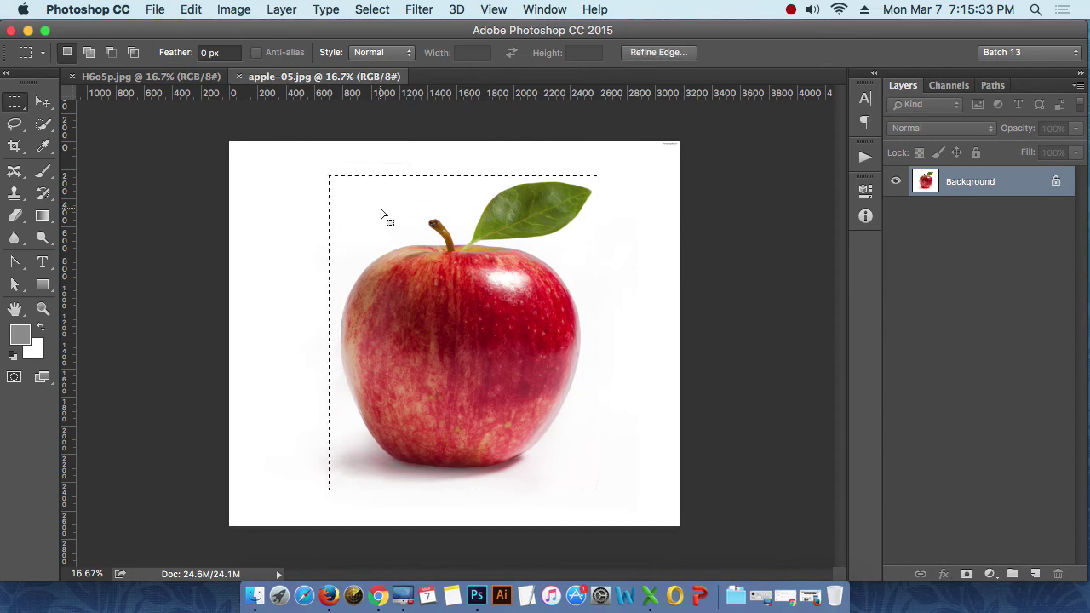
click(229, 9)
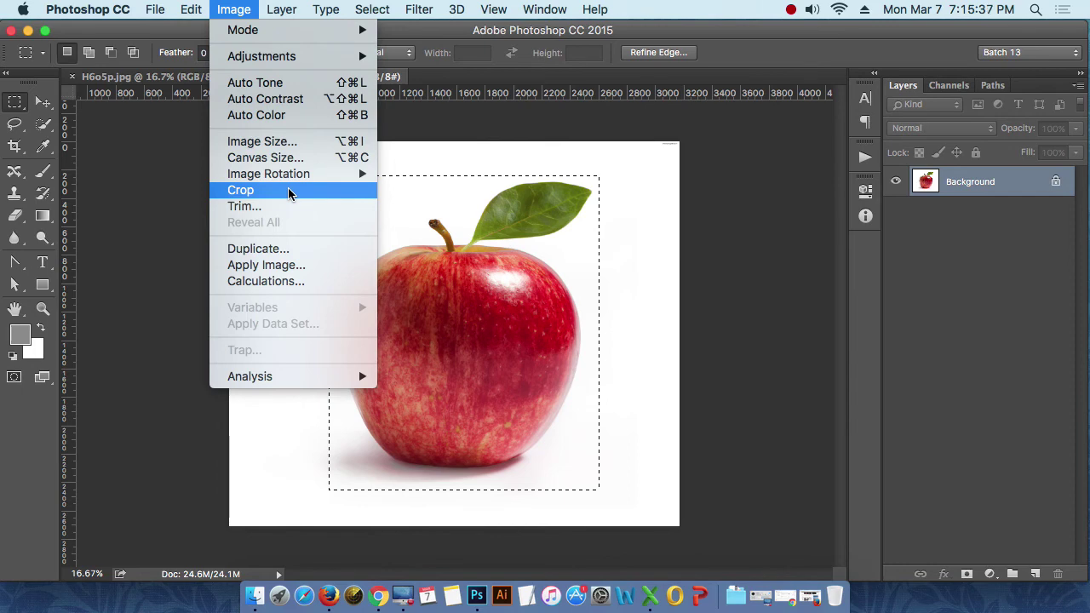
click(288, 194)
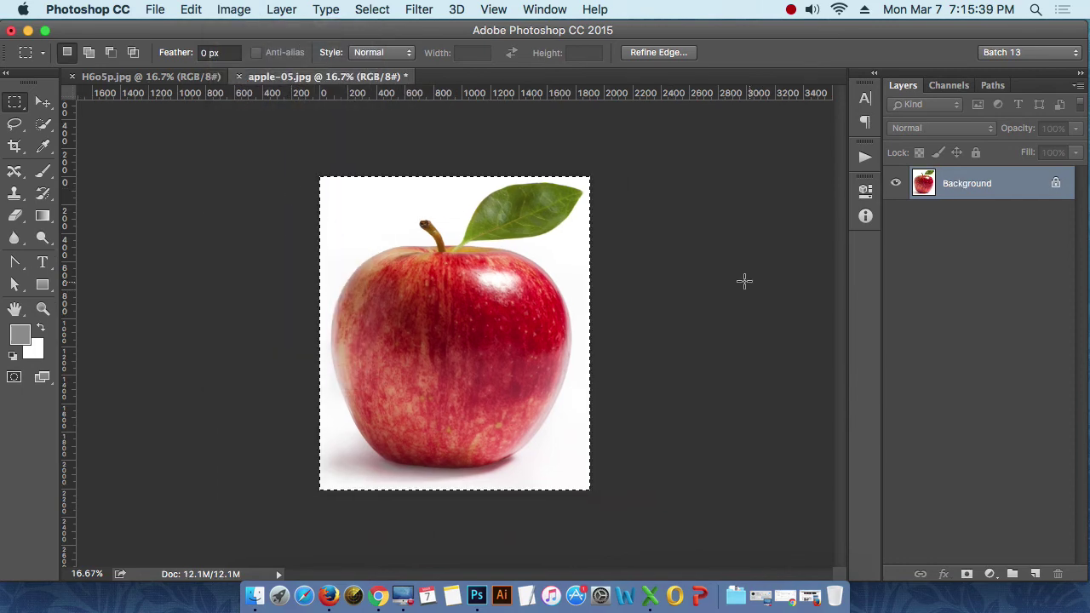
key(super+z)
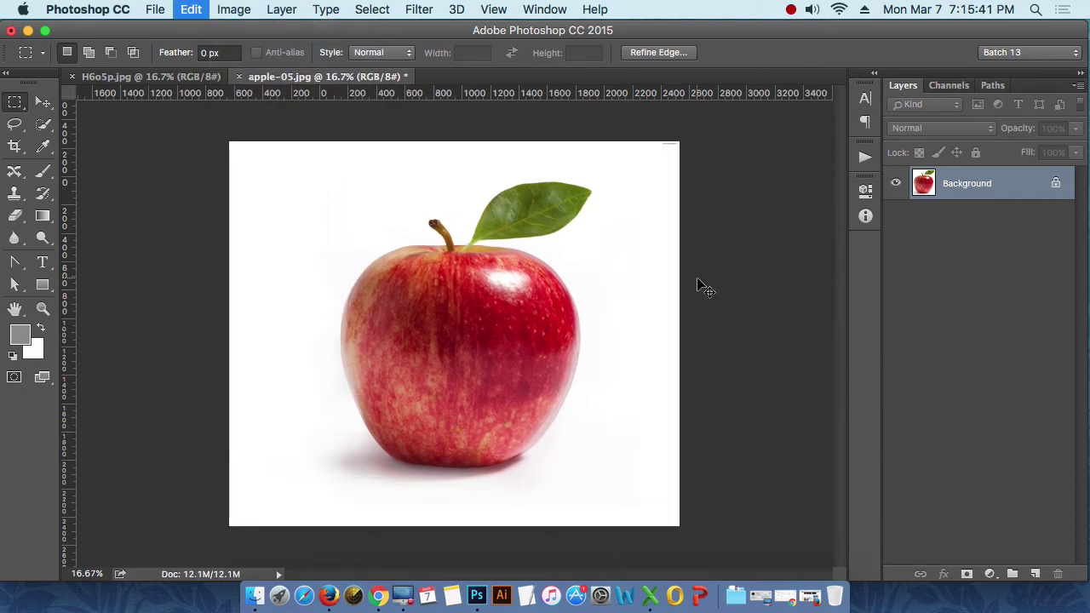
key(super+alt+z)
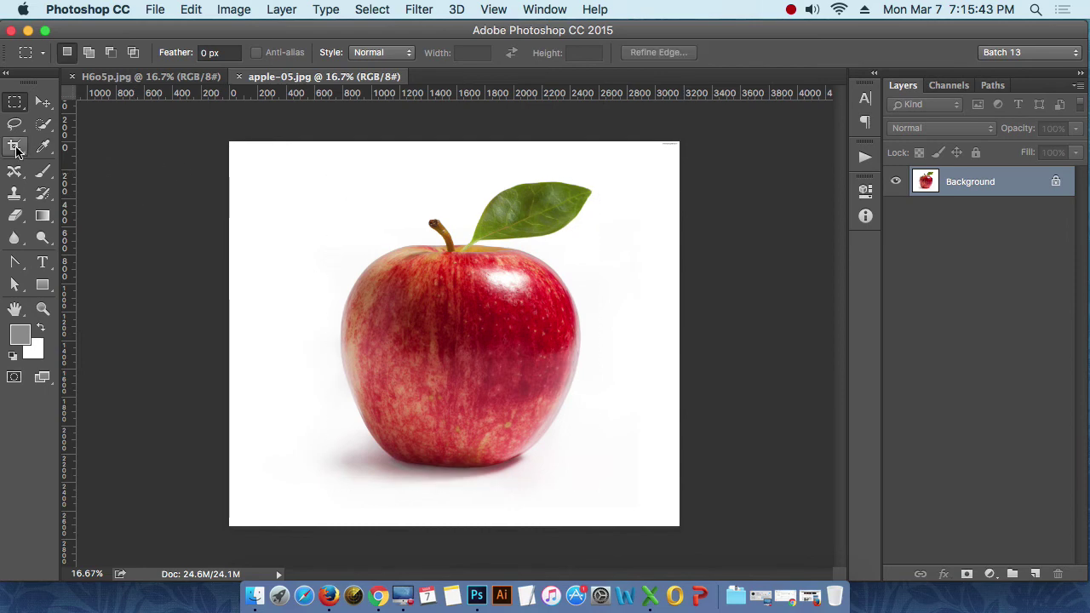
- Draw a crop frame around the apple, trimming the right and extending up to the leaf
click(15, 149)
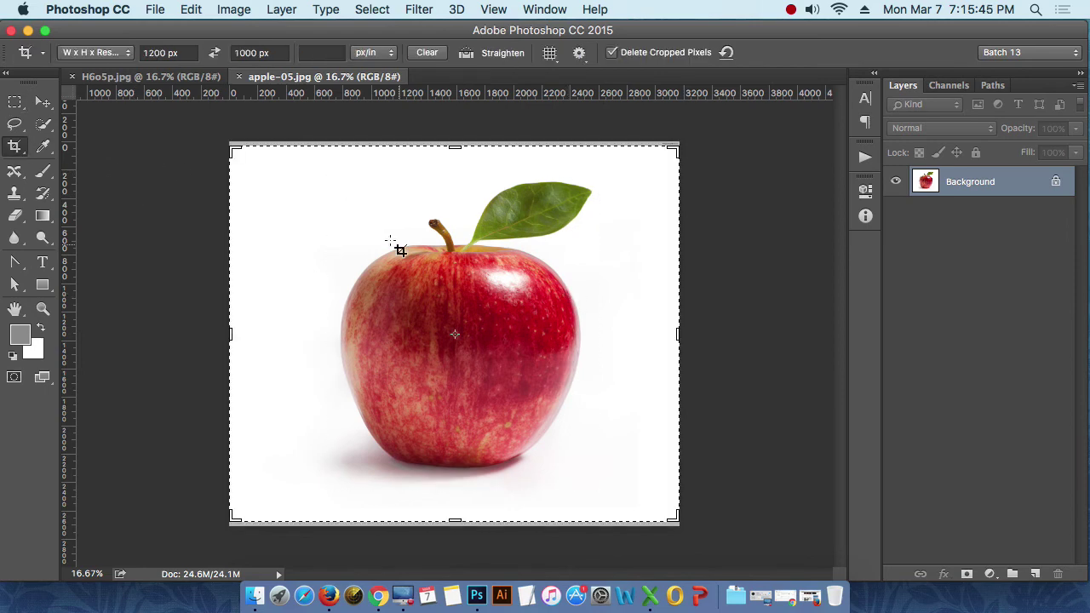
mouse_move(232, 150)
mouse_down()
mouse_move(283, 185)
mouse_move(286, 161)
mouse_move(299, 185)
mouse_move(288, 174)
mouse_up()
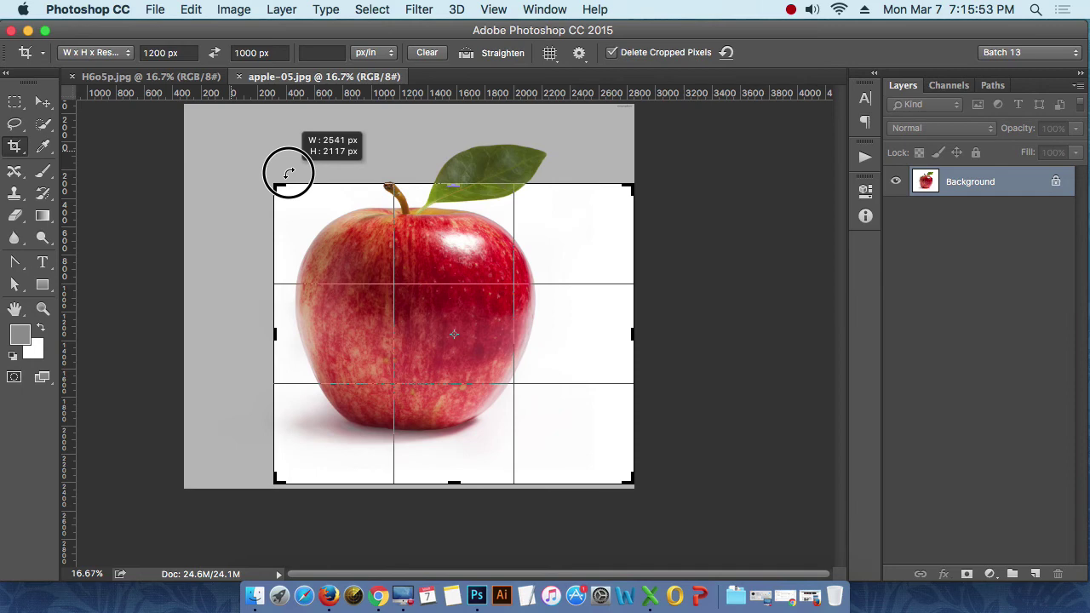
click(288, 173)
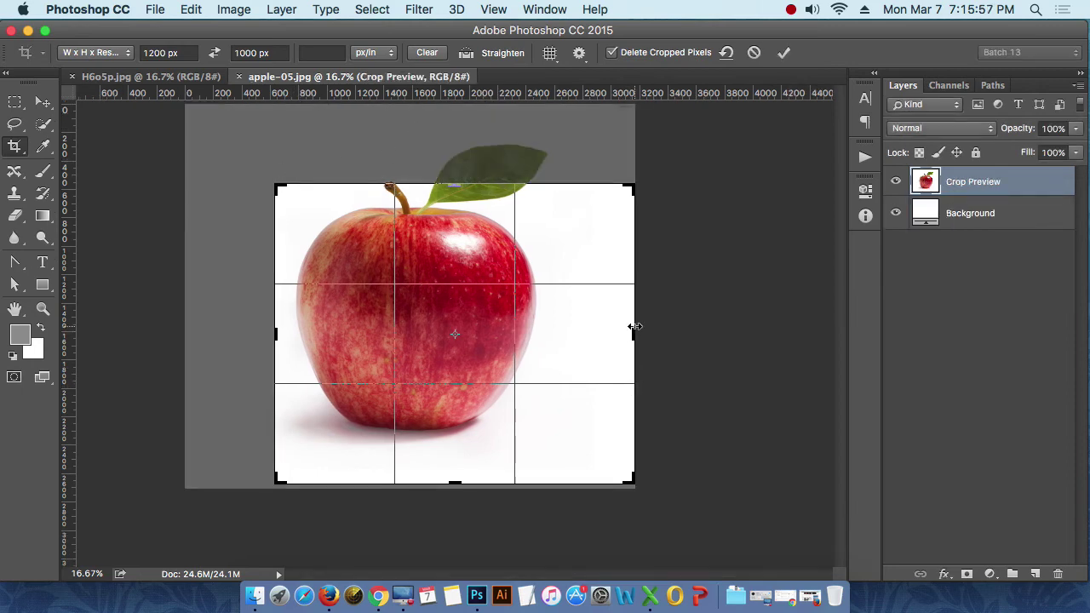
drag(634, 326, 592, 325)
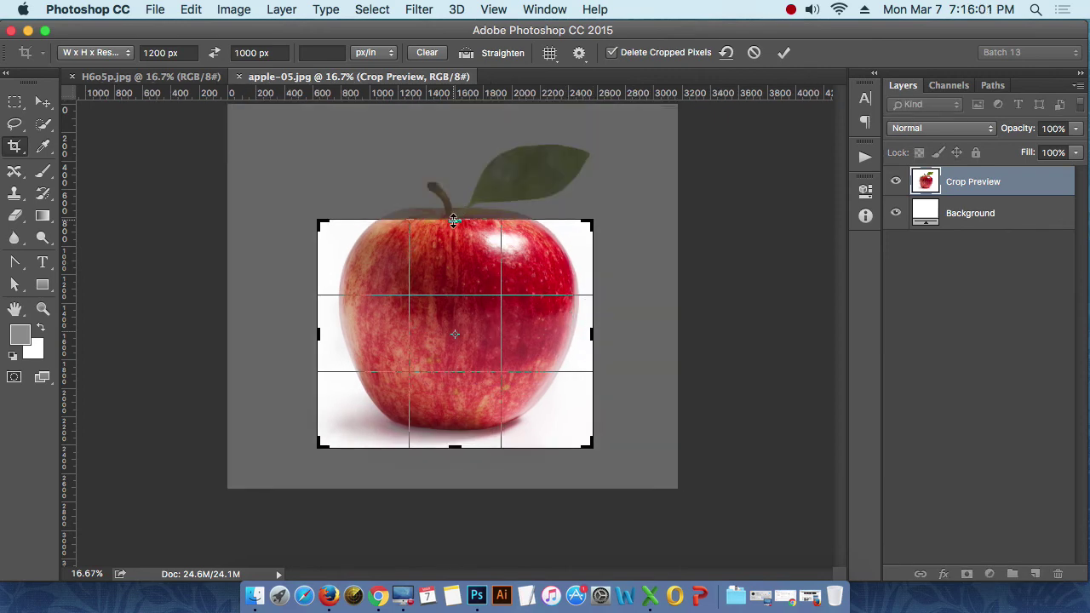
drag(454, 220, 465, 182)
click(579, 54)
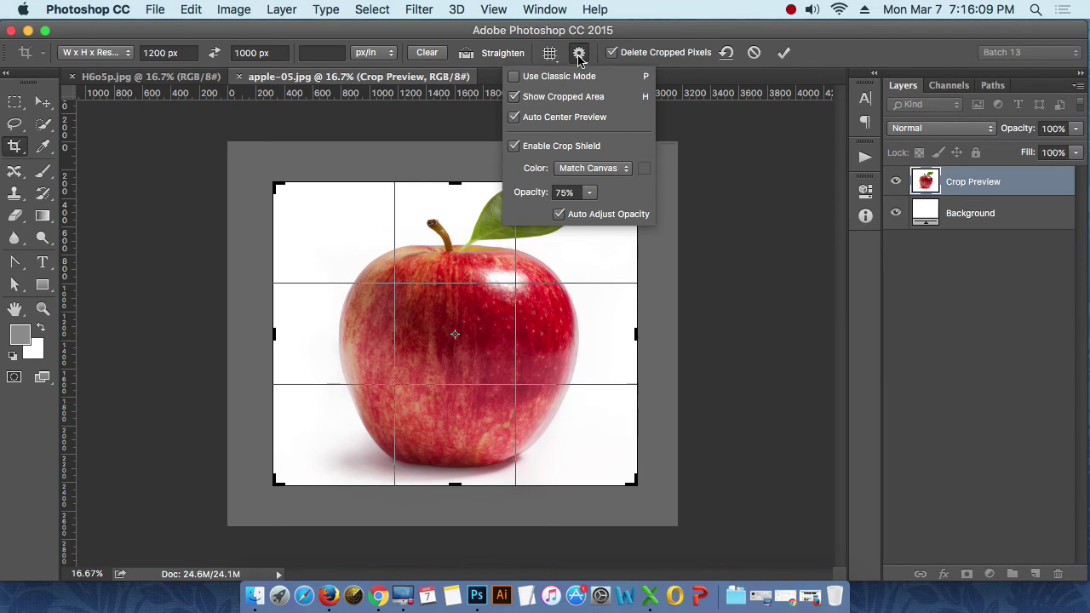
click(778, 31)
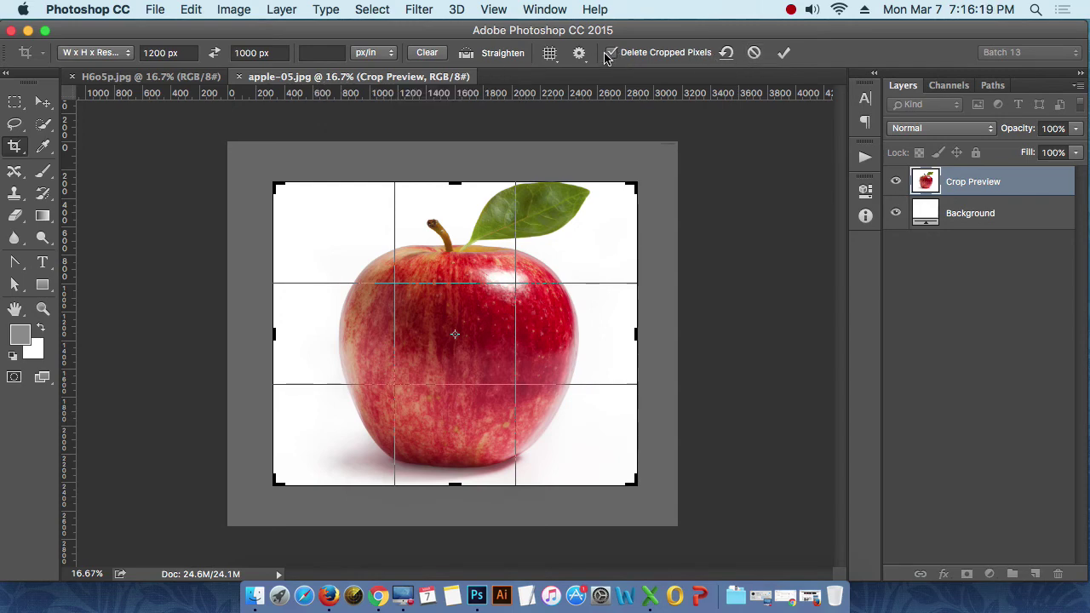
click(128, 54)
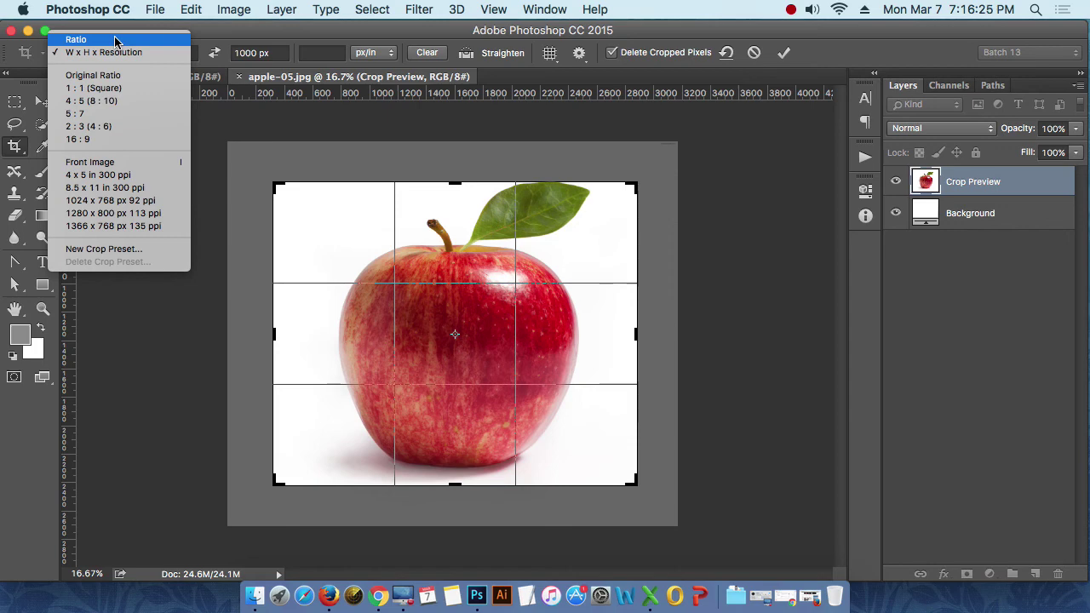
- Crop apple-05.jpg with a free ratio to about 1834×2181 px around the apple and leaf
click(112, 40)
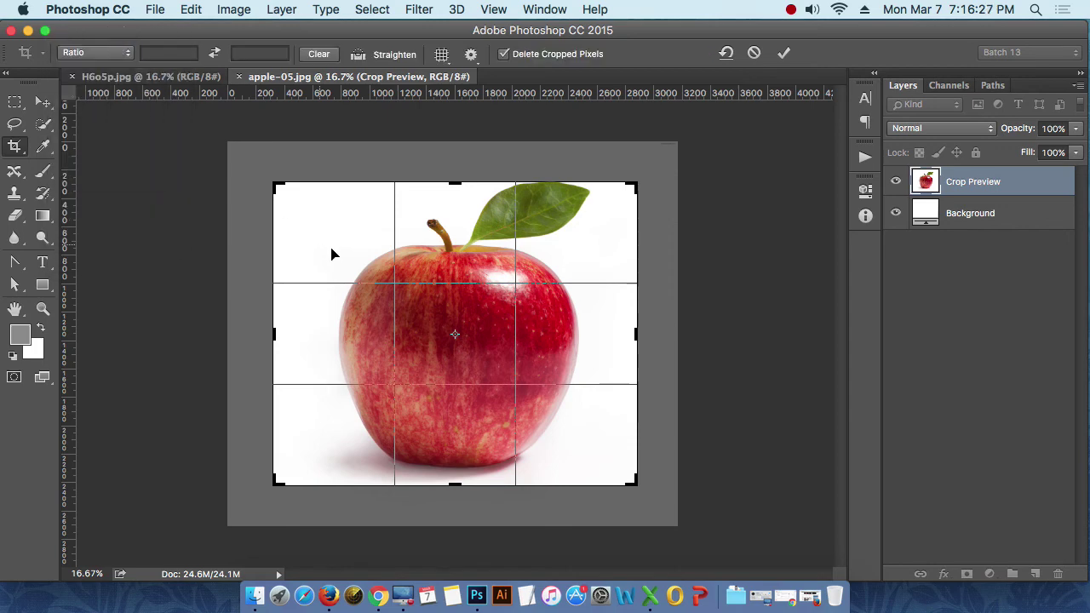
drag(274, 334, 305, 329)
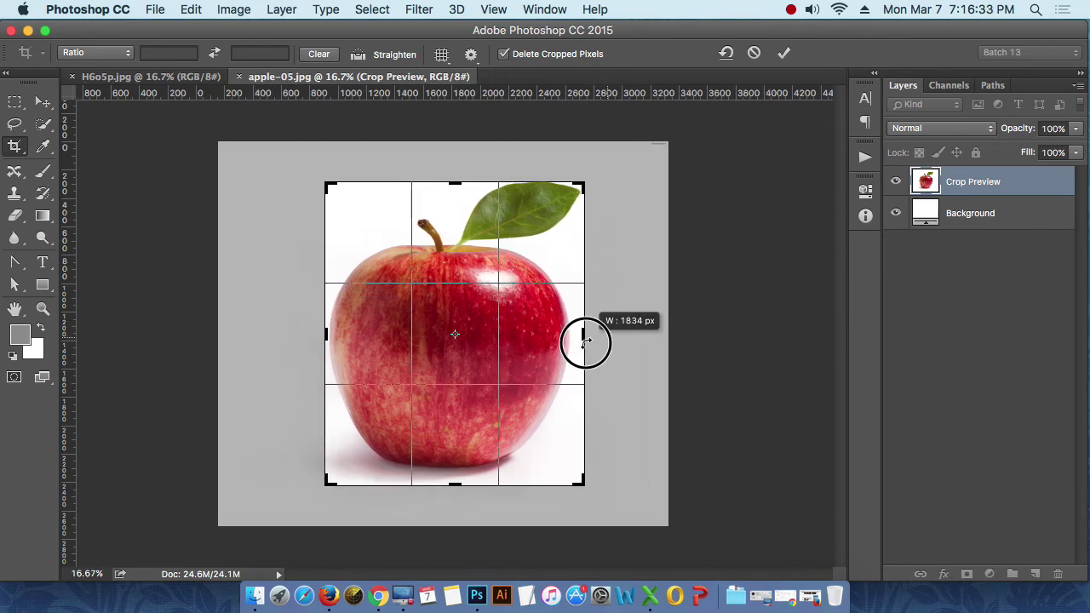
drag(607, 338, 584, 338)
drag(456, 182, 457, 182)
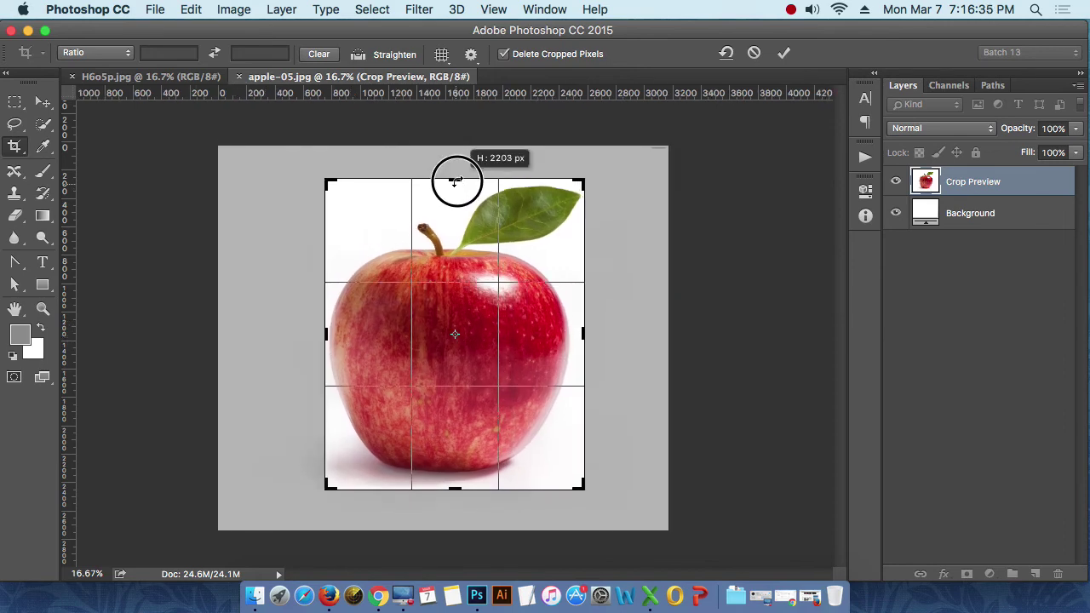
drag(449, 485, 781, 486)
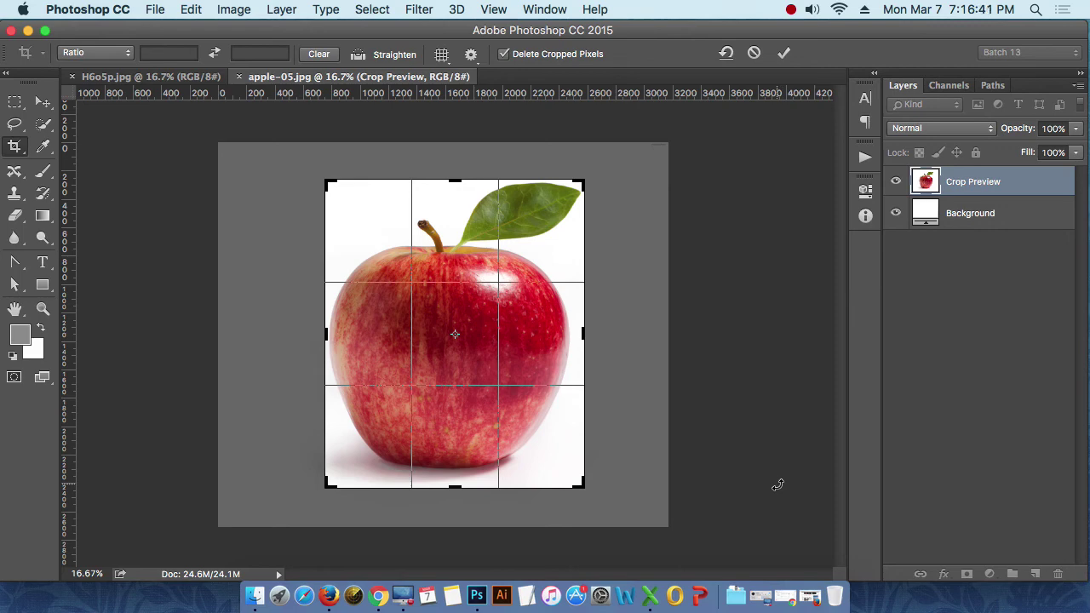
key(Return)
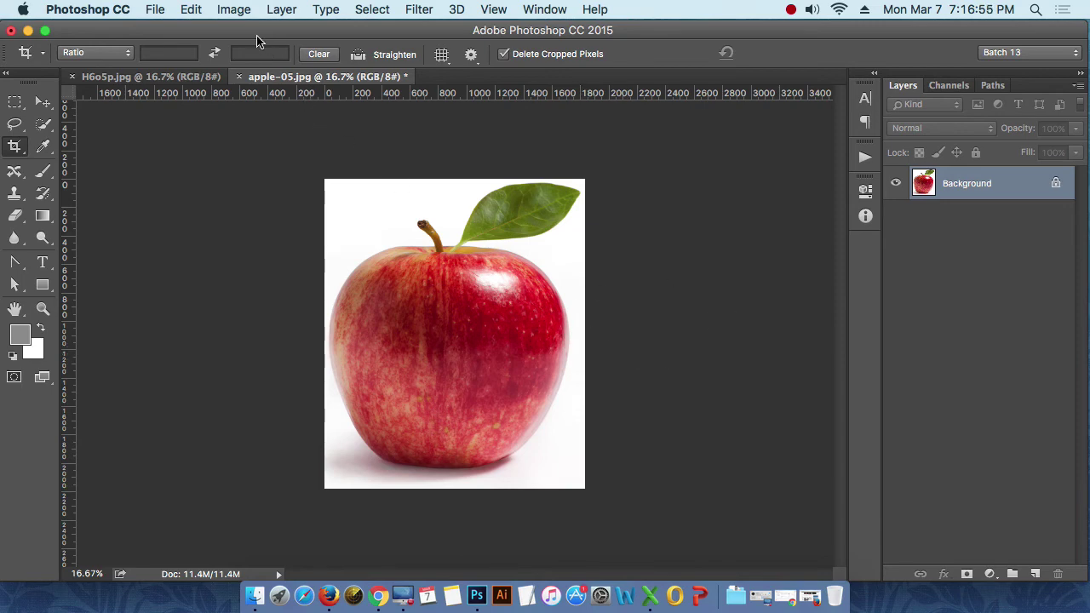
- Set the apple canvas width to 2100 px, anchored left, adding white space on the right
click(234, 10)
click(277, 156)
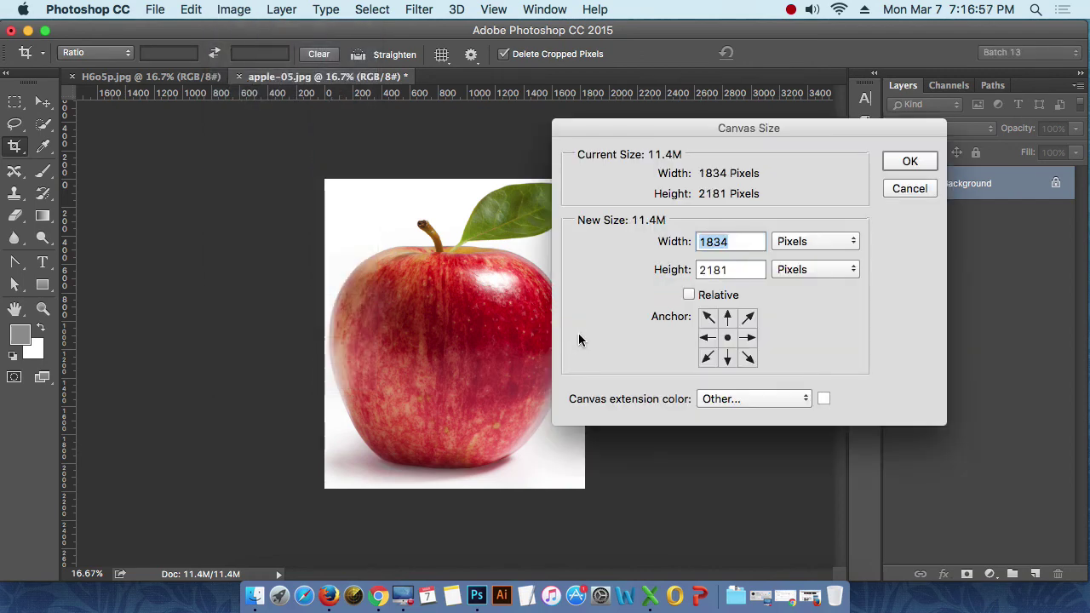
click(707, 337)
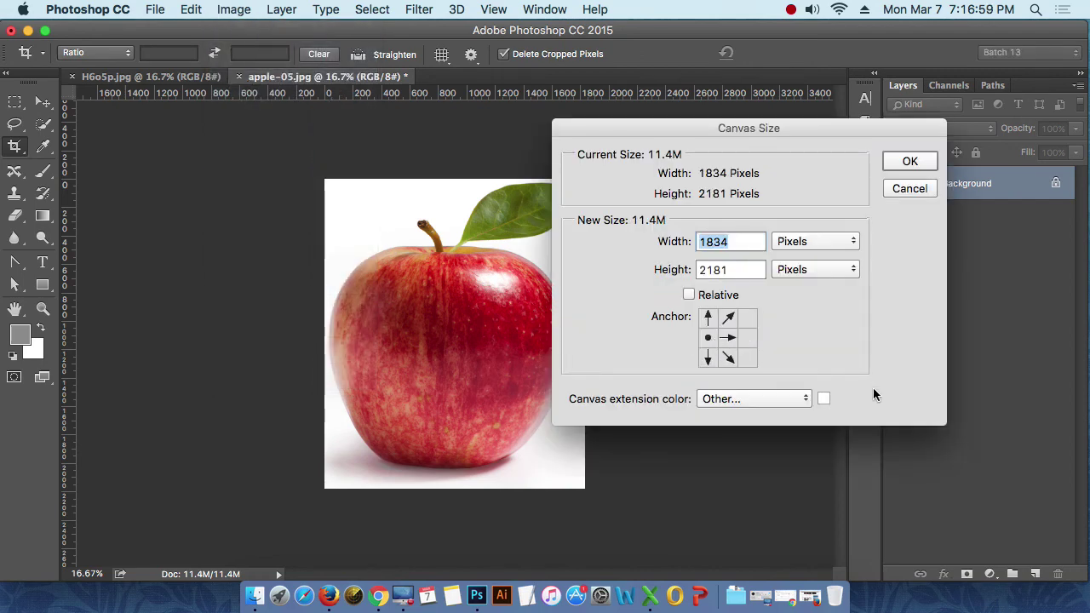
text(2100)
key(Return)
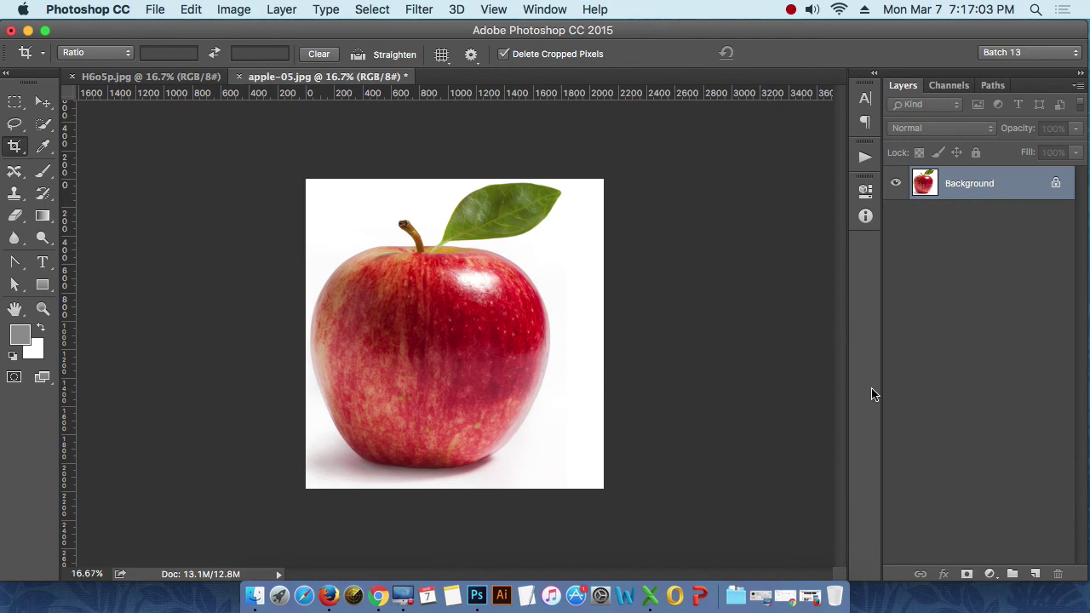
click(15, 103)
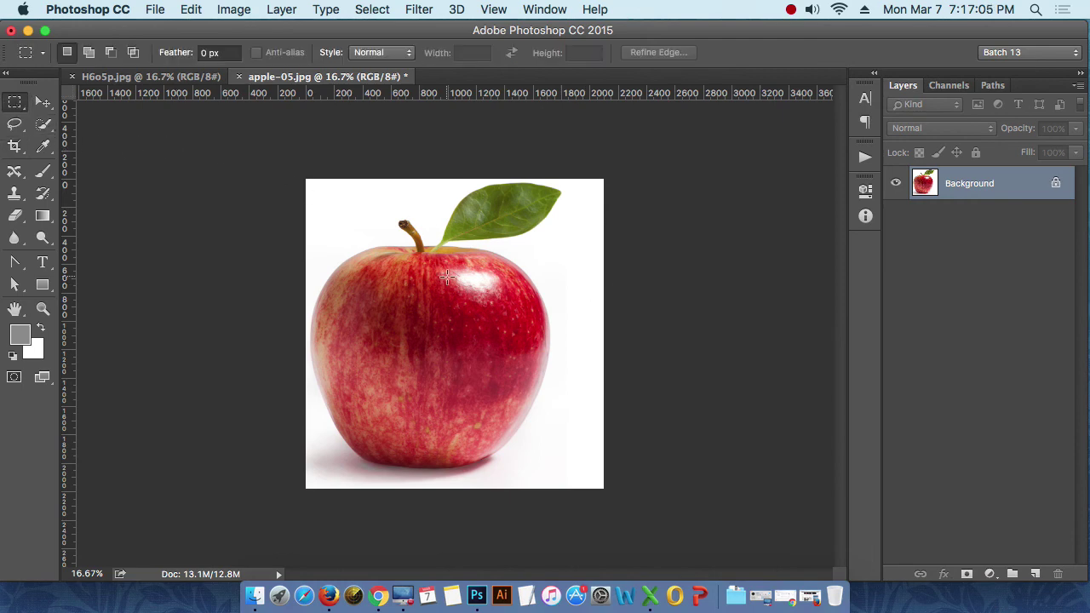
- On H6o5p.jpg, Spot Heal the small dark spots and light speck on the cheek at size 90
click(152, 76)
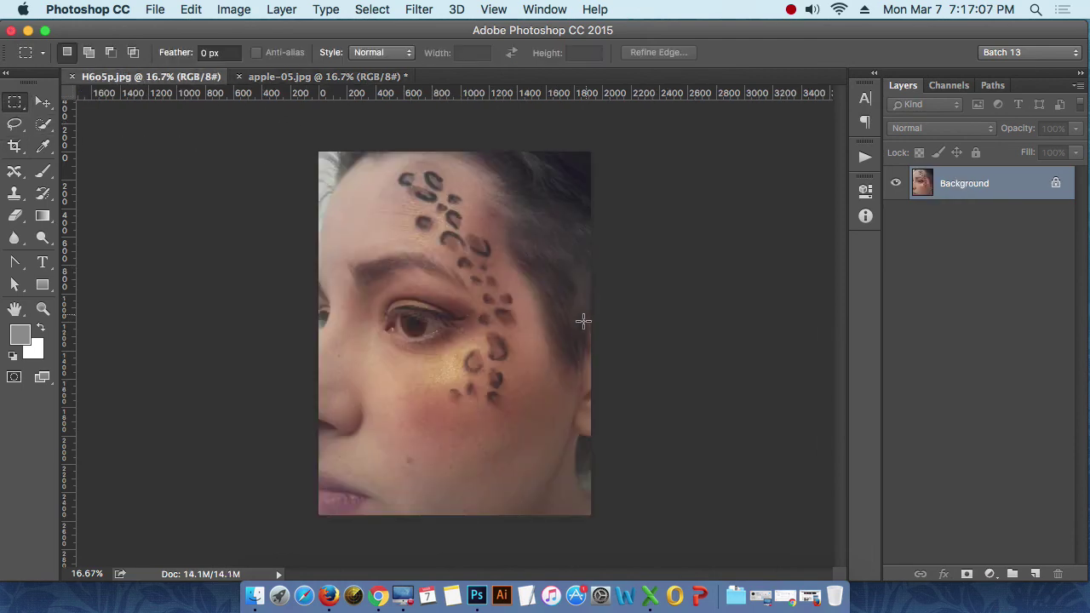
scroll(494, 360, up, 1)
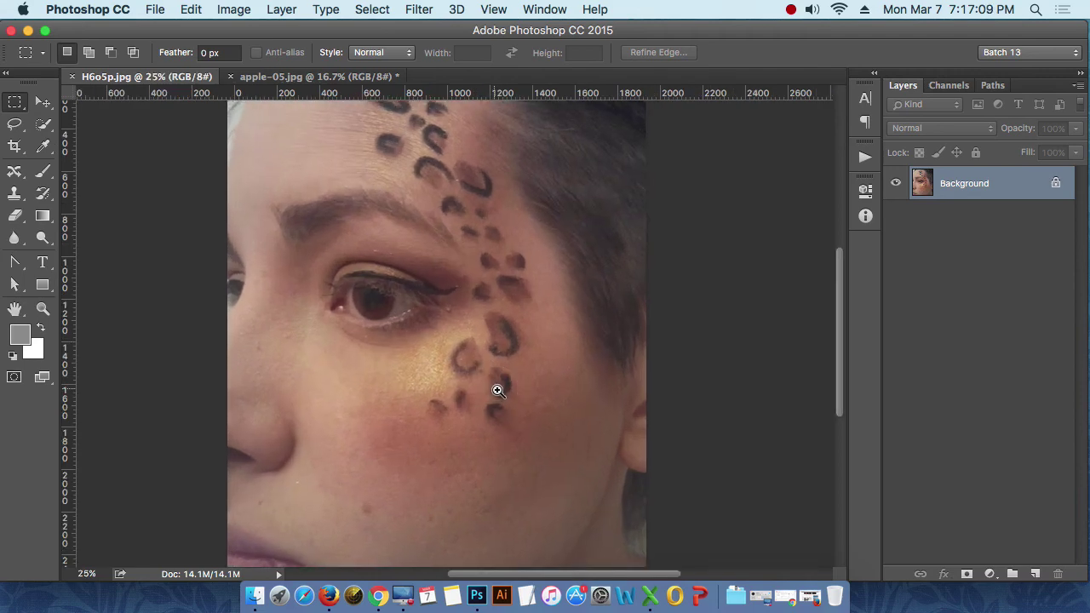
scroll(496, 384, up, 1)
drag(499, 414, 540, 253)
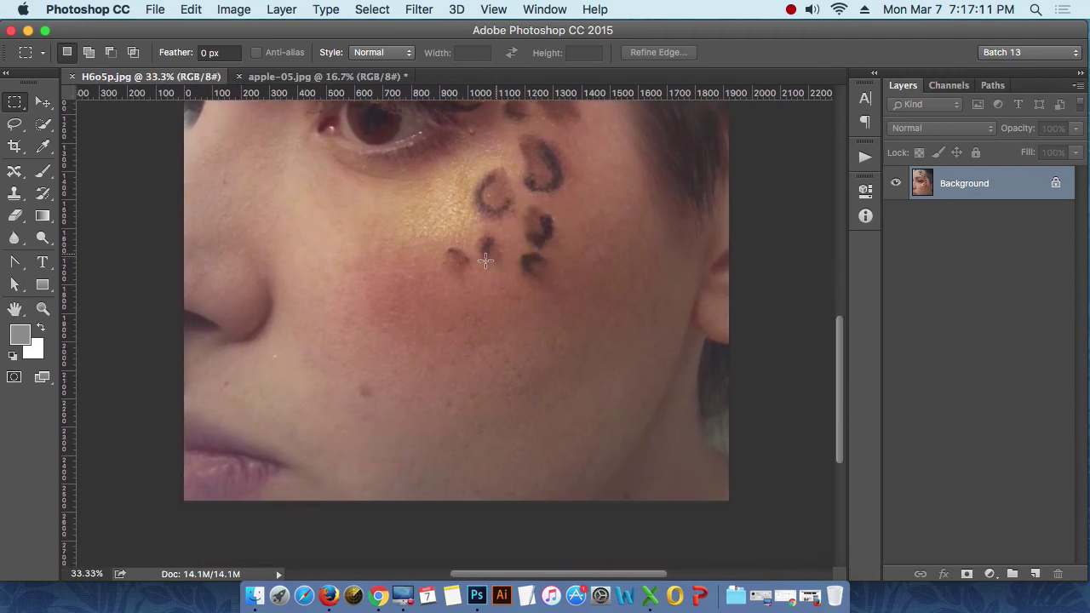
scroll(470, 338, up, 2)
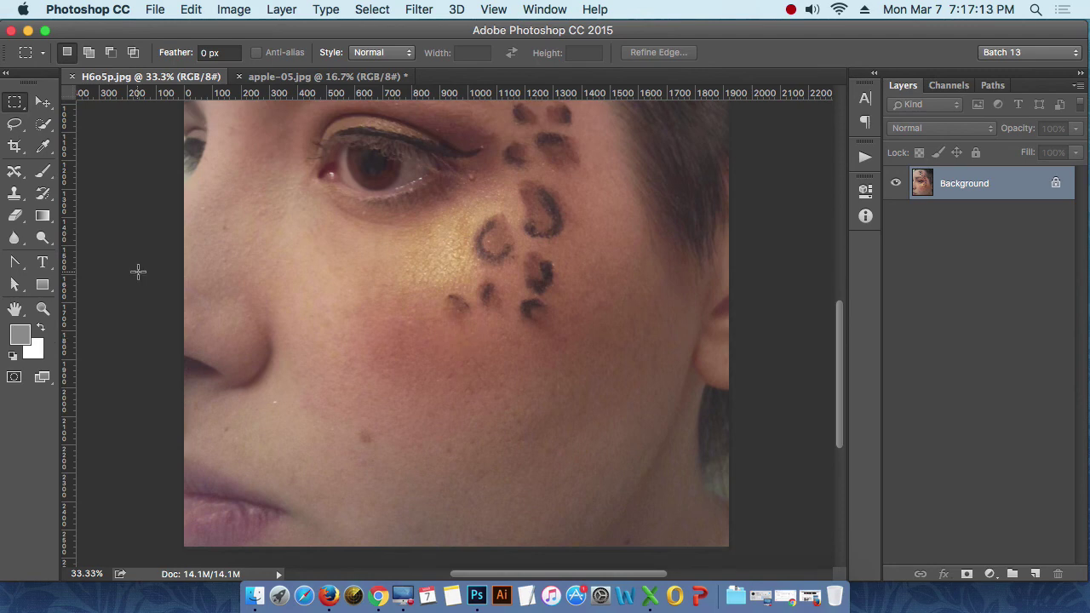
drag(14, 171, 94, 166)
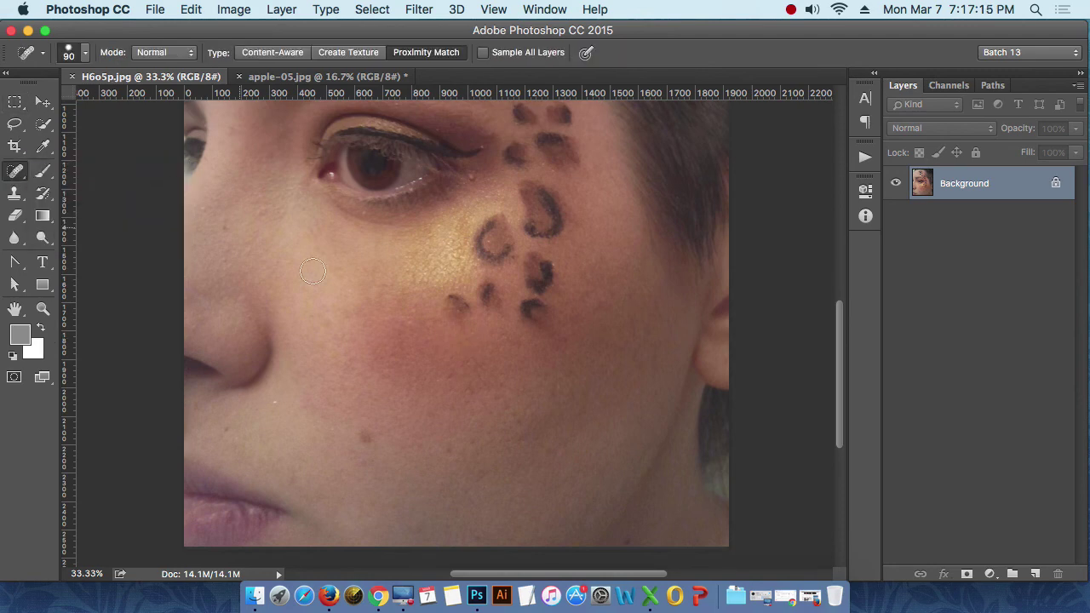
drag(456, 315, 450, 308)
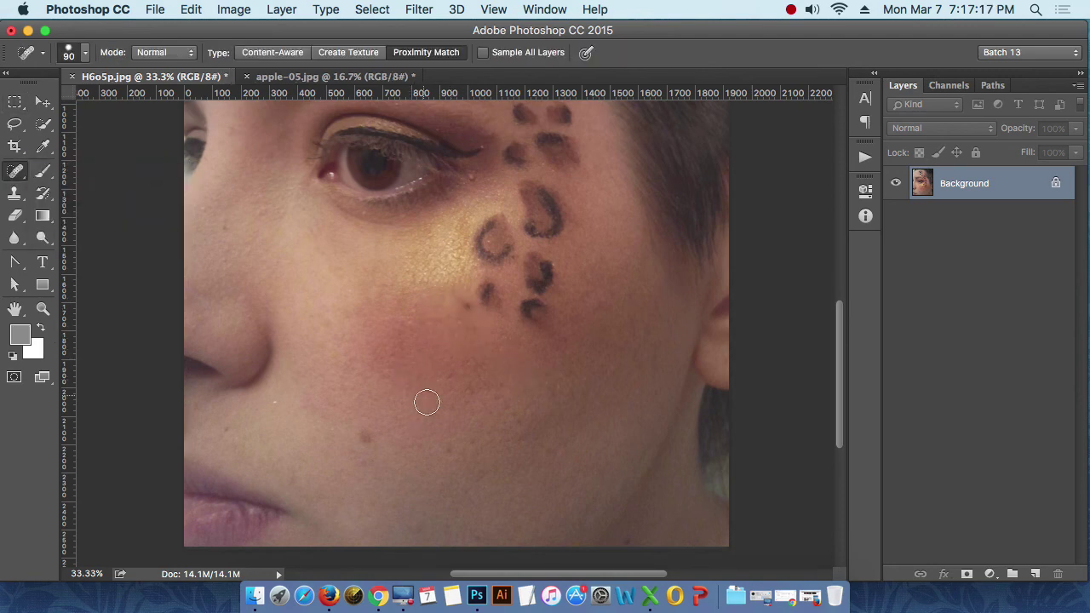
drag(361, 430, 376, 447)
click(274, 400)
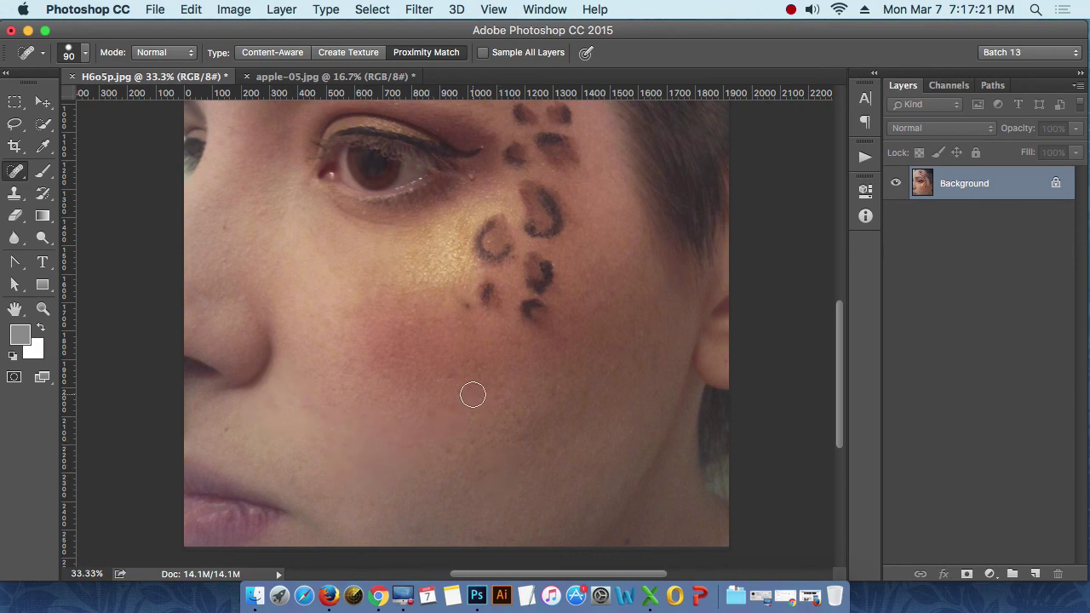
- Paint out the lower leopard spots on the cheek and beside the eye
mouse_move(521, 315)
mouse_down()
mouse_move(545, 320)
mouse_move(540, 263)
mouse_up()
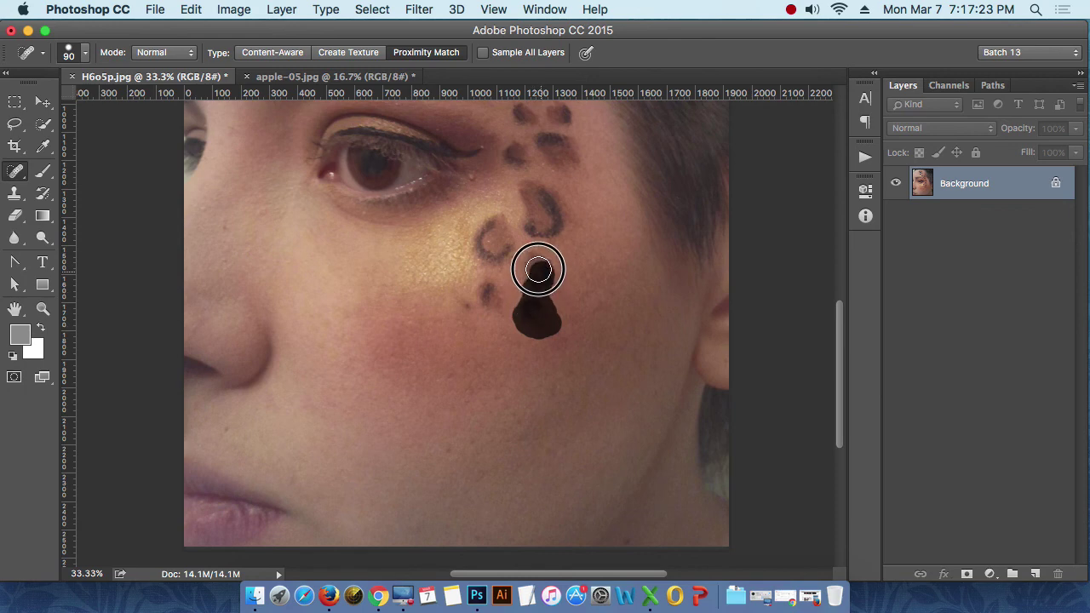
click(486, 292)
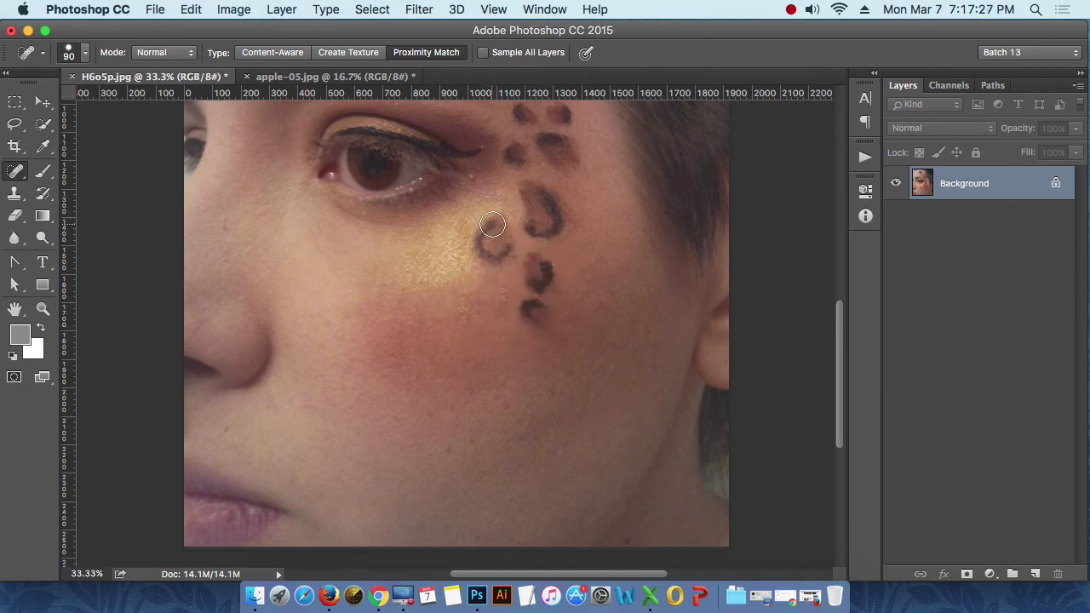
drag(492, 224, 506, 243)
click(484, 224)
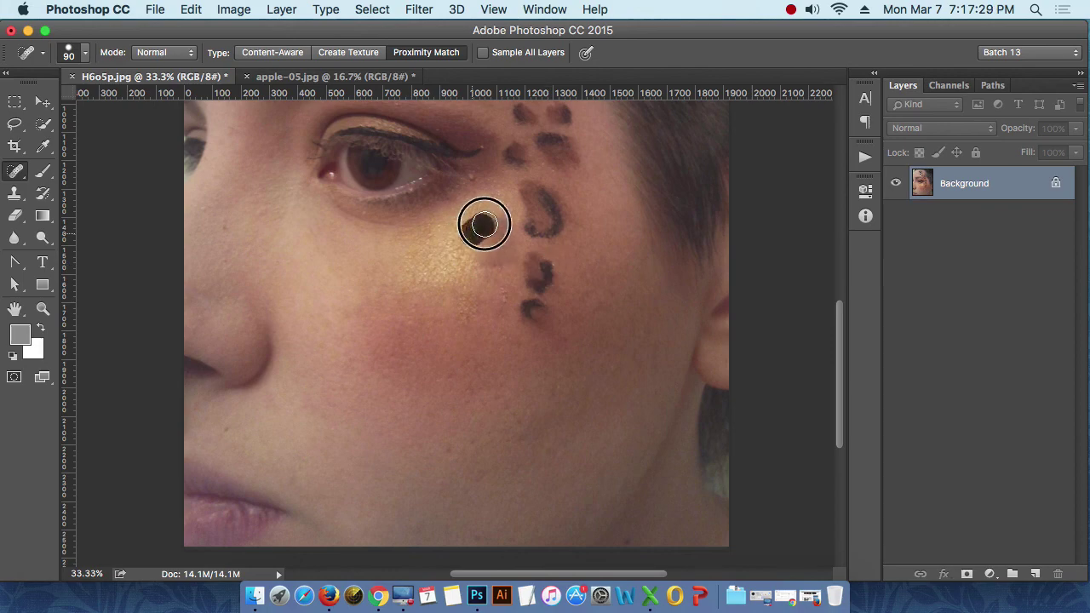
alt+click(497, 378)
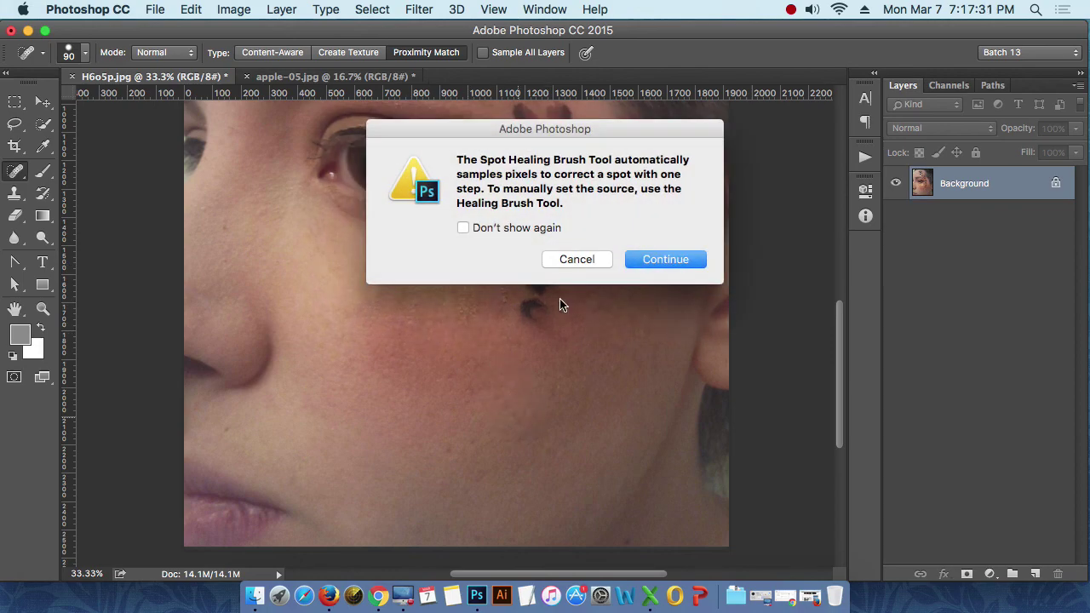
- Dismiss the Spot Healing notice and heal a blemish on the lower cheek
click(577, 259)
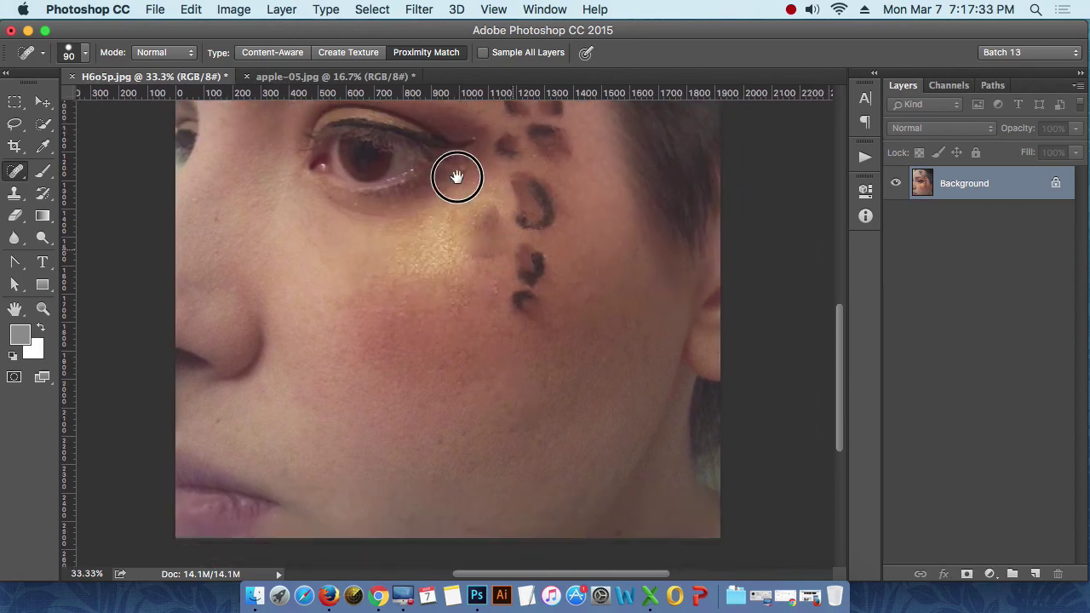
scroll(457, 176, down, 5)
scroll(510, 329, up, 2)
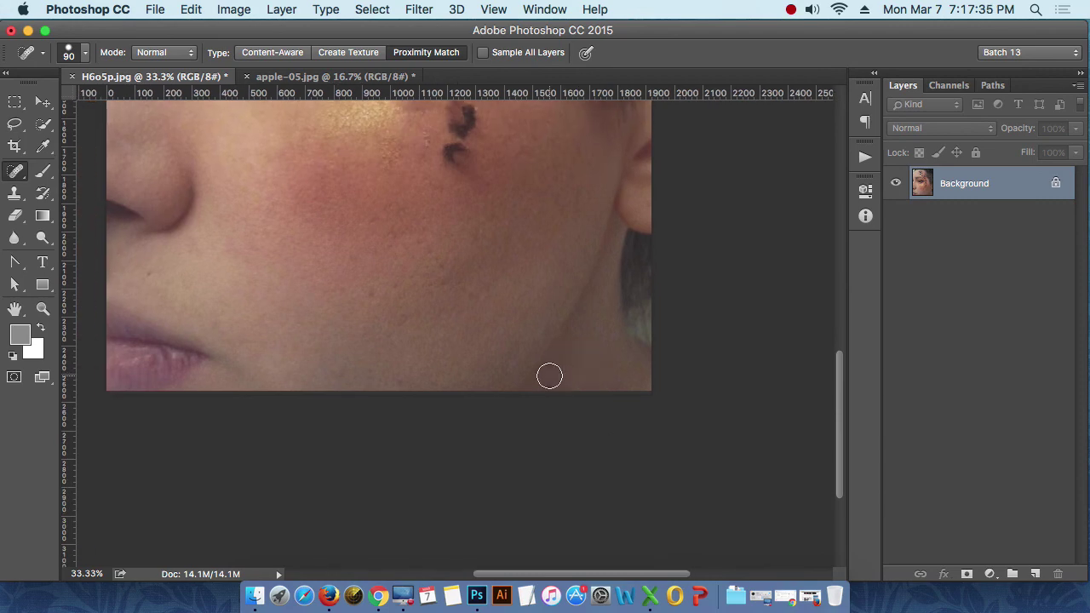
drag(462, 333, 510, 336)
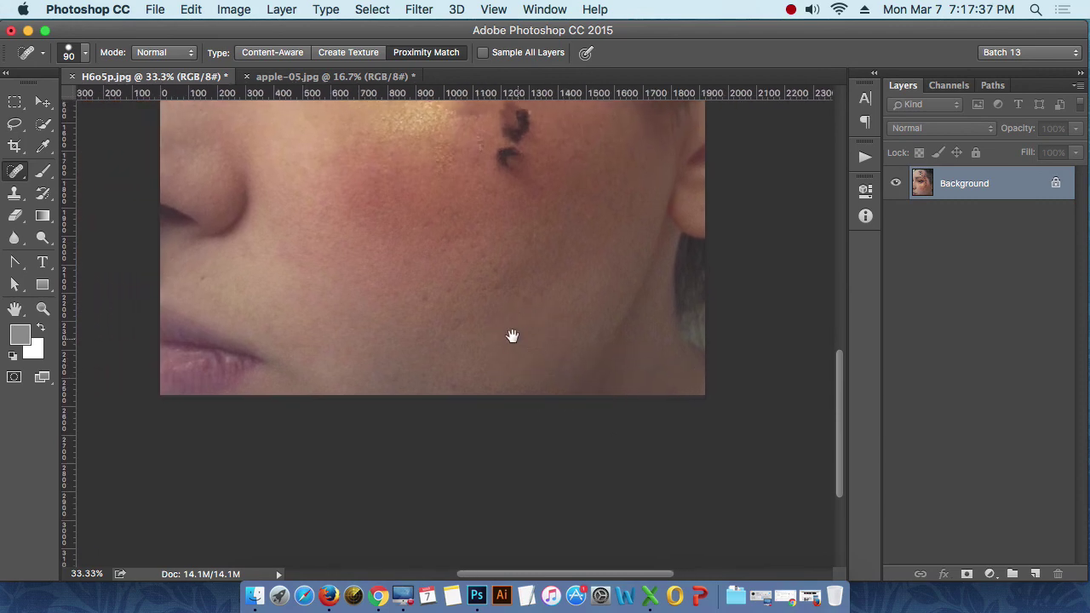
click(428, 295)
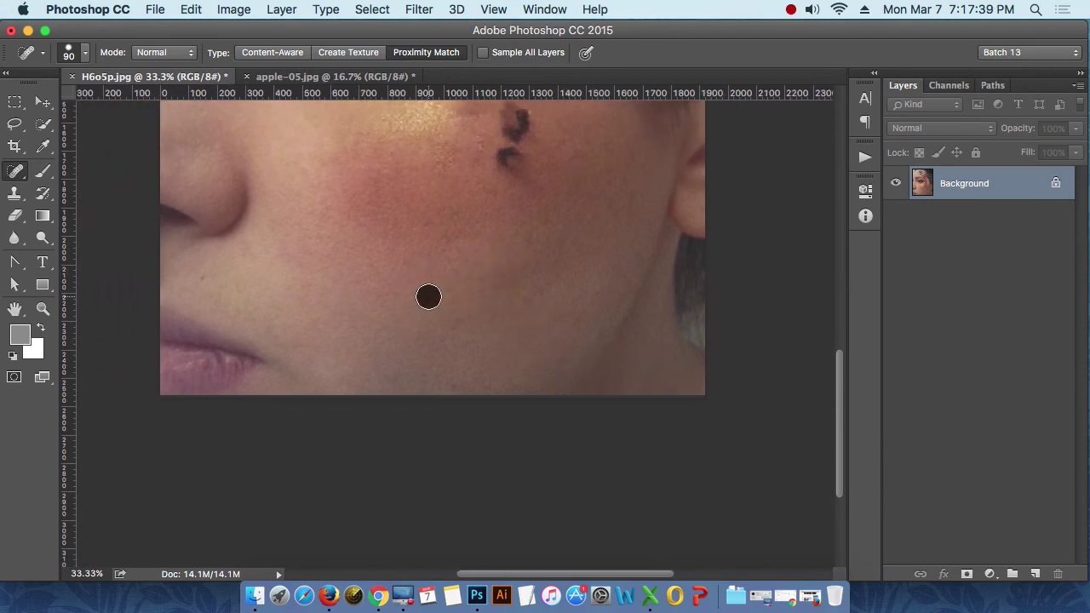
scroll(437, 316, up, 3)
scroll(534, 372, up, 5)
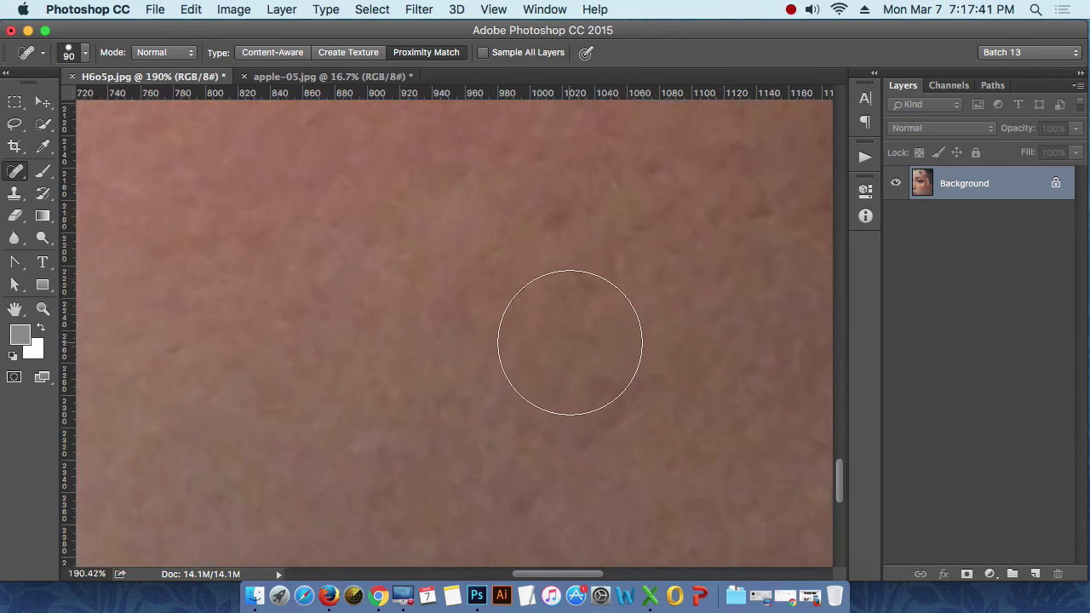
- Shrink the Spot Healing Brush to 25 and heal three tiny cheek blemishes
key(bracketleft)
key(bracketleft)
key(bracketleft)
key(bracketleft)
key(bracketleft)
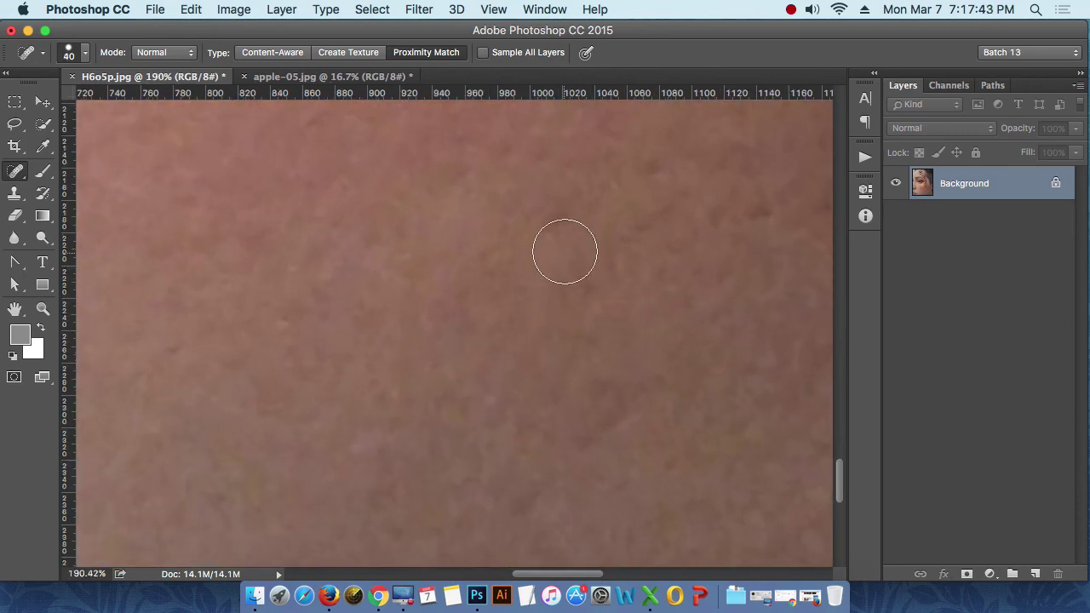
key(bracketleft)
click(556, 227)
click(582, 270)
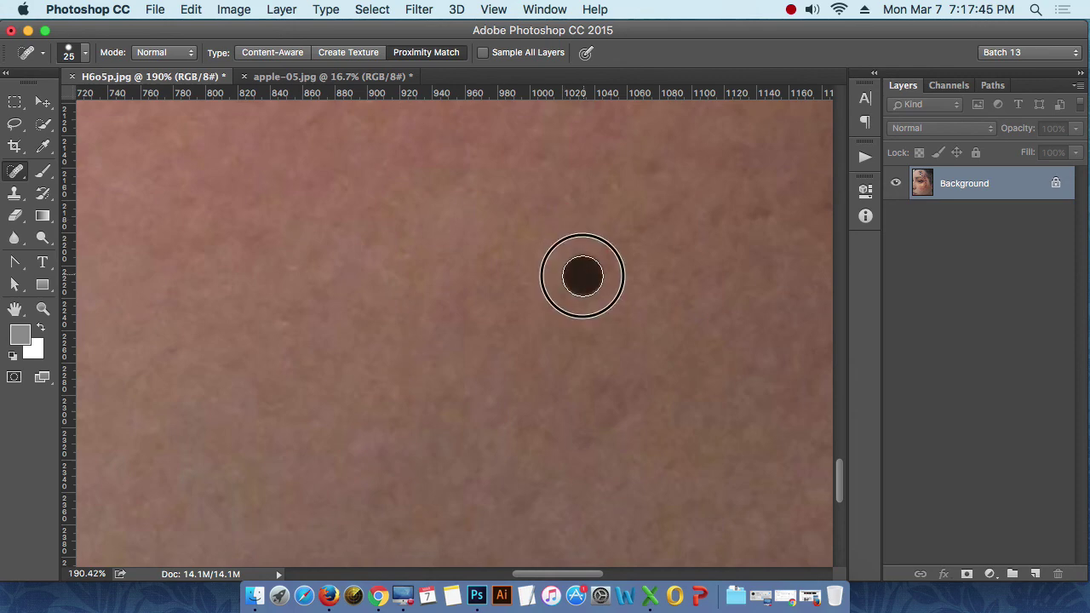
key(bracketleft)
click(628, 397)
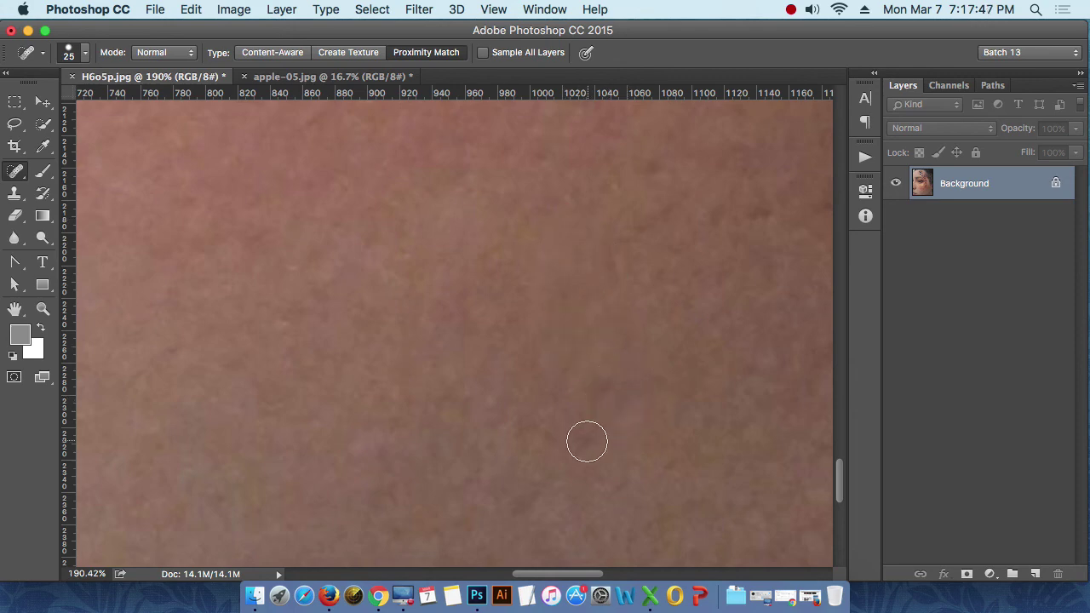
- Zoom in on the skin below the eye and heal its first two blemishes
alt+click(431, 336)
alt+click(442, 334)
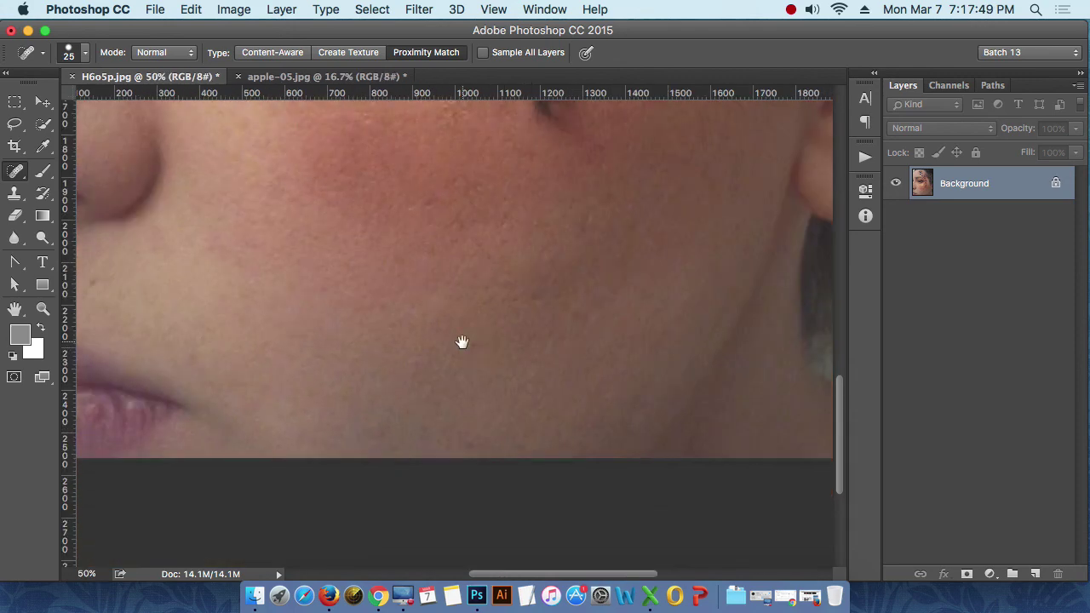
alt+click(576, 445)
scroll(451, 367, left, 3)
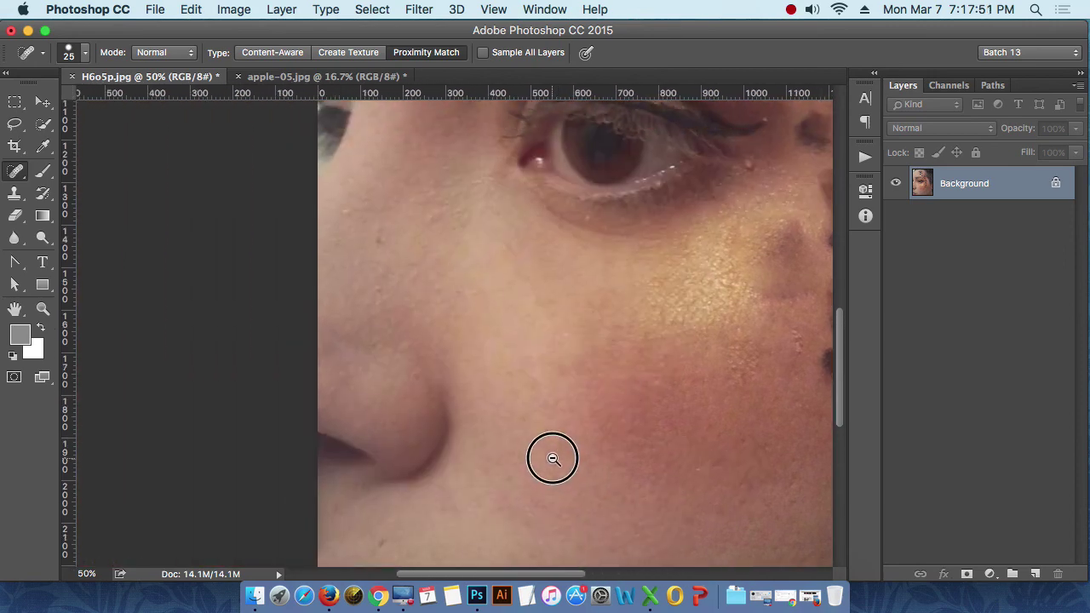
scroll(552, 454, left, 5)
scroll(553, 455, up, 3)
drag(336, 199, 382, 245)
click(352, 224)
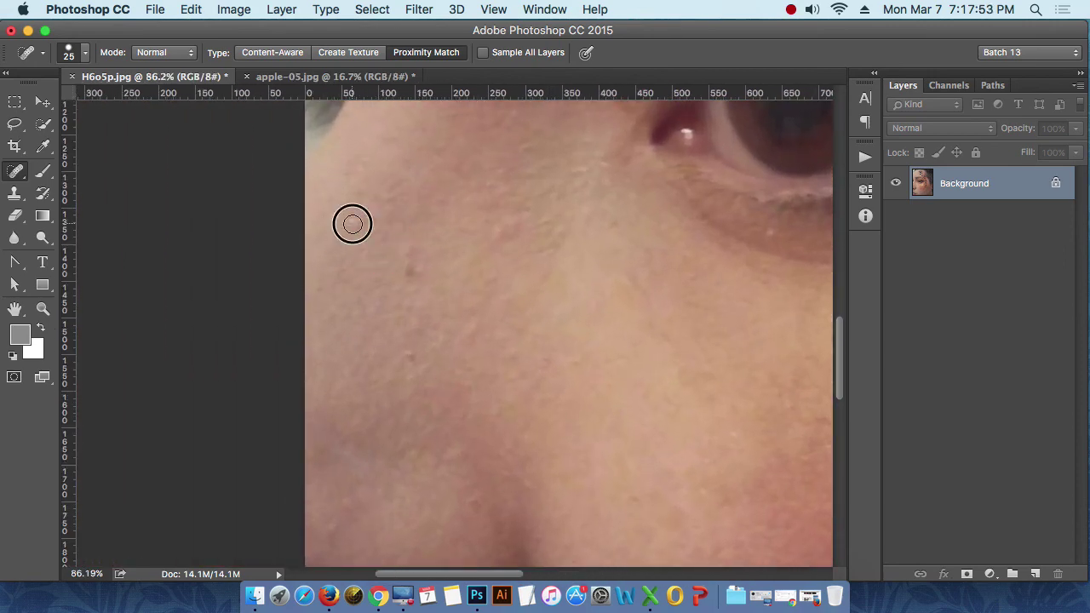
click(412, 265)
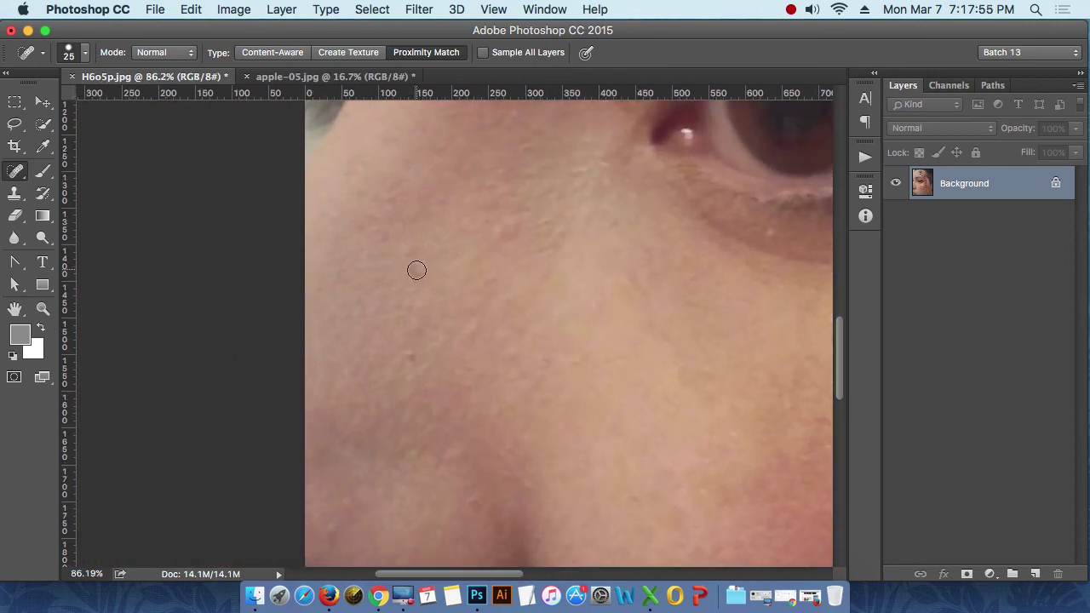
- Heal the remaining small blemishes on the under-eye skin beside the nose
click(417, 268)
click(409, 250)
drag(505, 276, 502, 348)
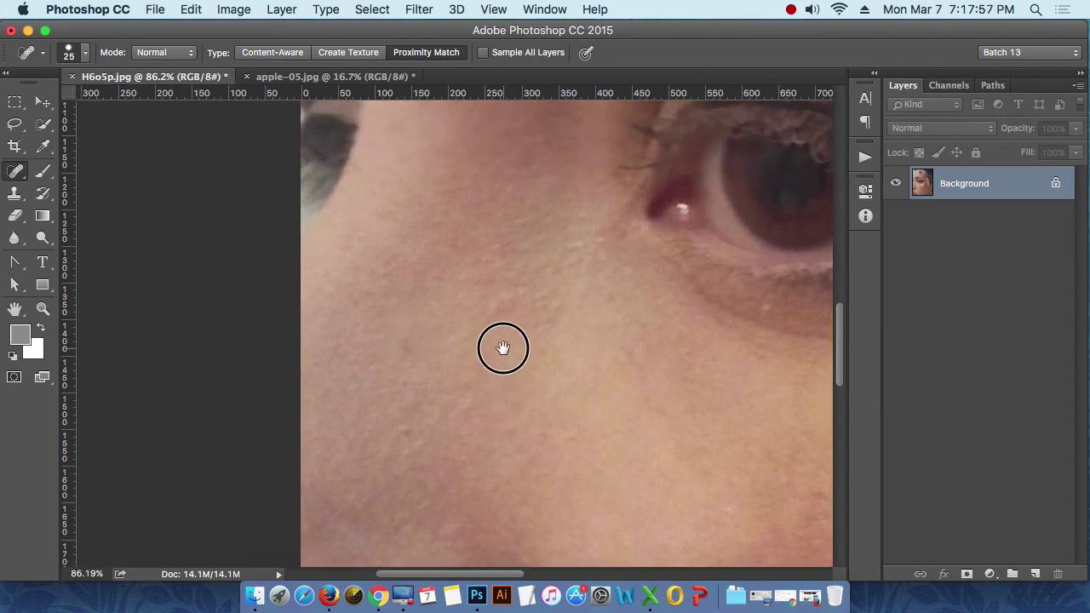
click(498, 245)
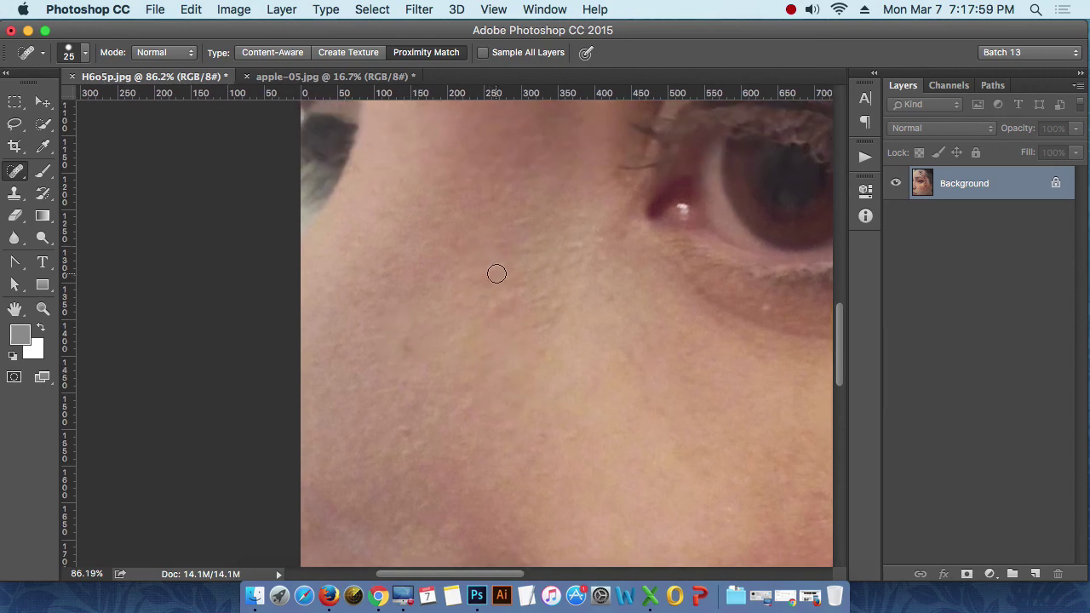
click(504, 308)
- Heal the light specks above the eyelid, near the eyeliner tail and below the eye
alt+click(457, 378)
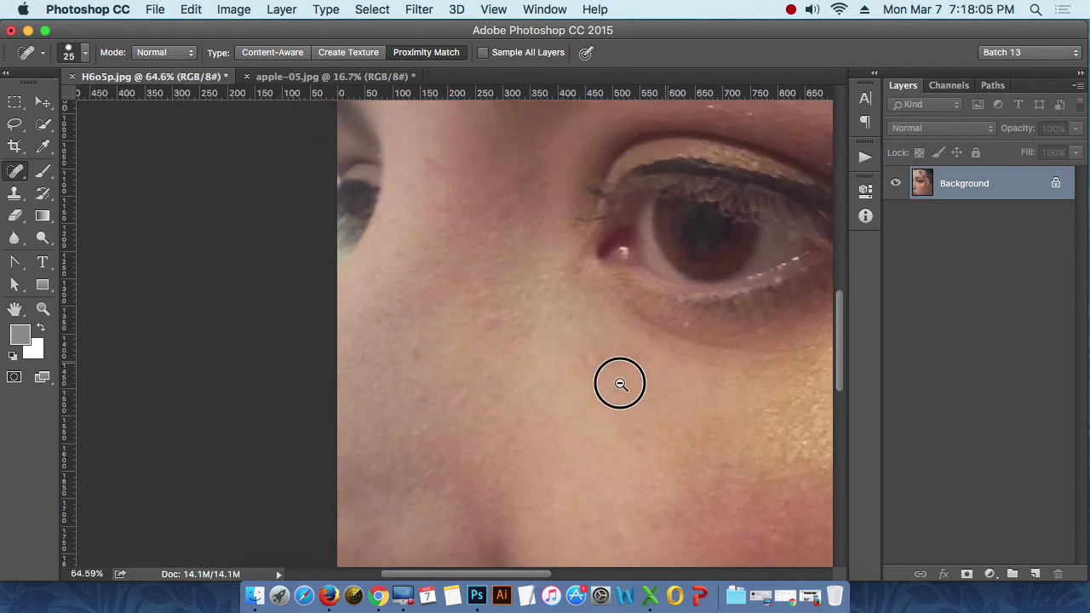
scroll(620, 382, up, 2)
scroll(620, 383, right, 3)
scroll(586, 430, up, 2)
scroll(627, 401, right, 3)
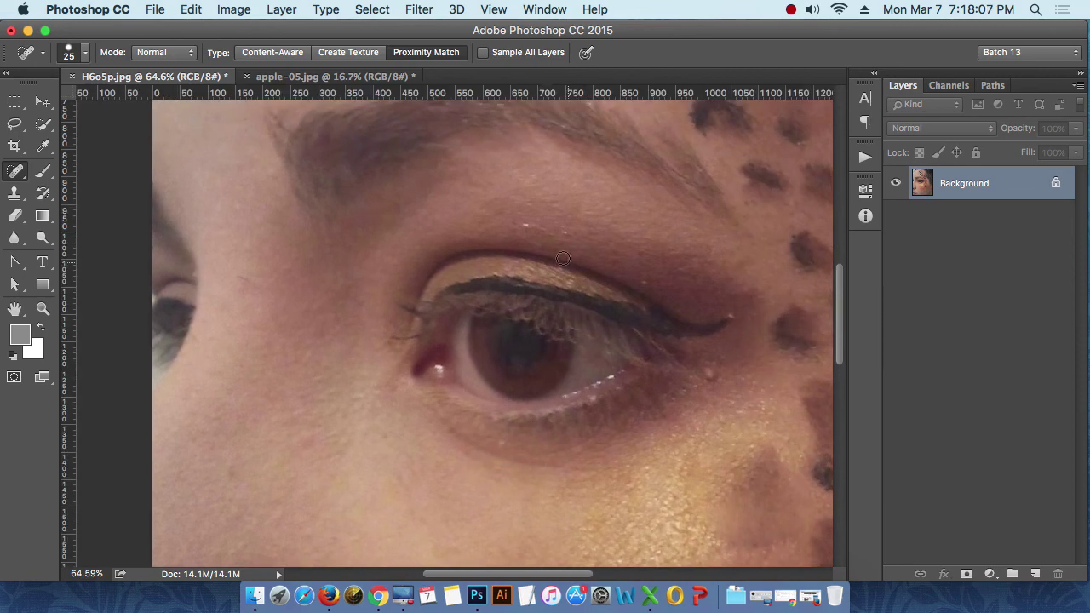
click(524, 226)
click(734, 315)
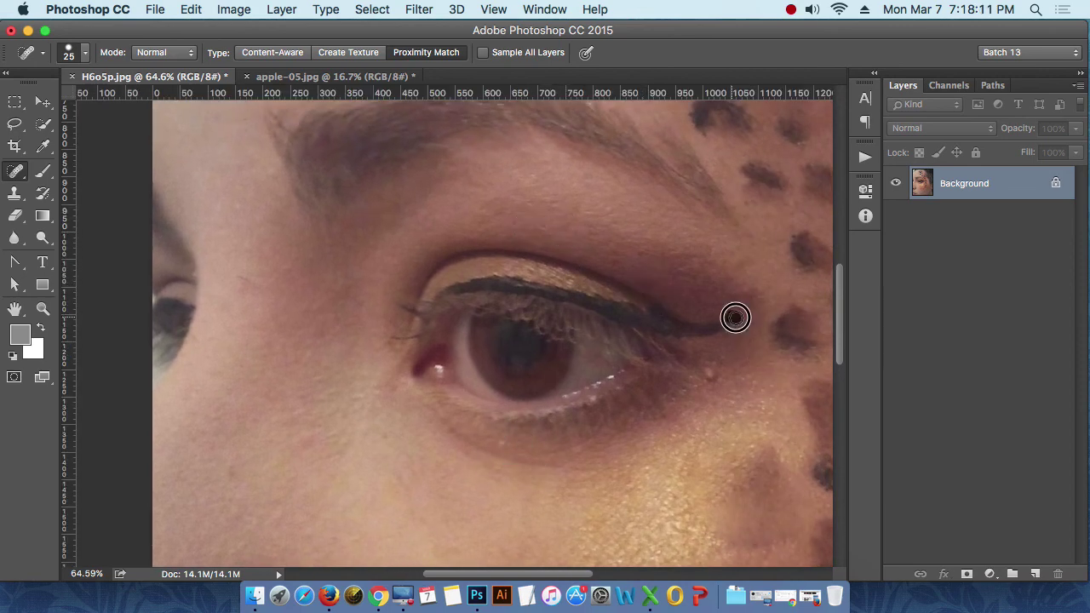
click(711, 372)
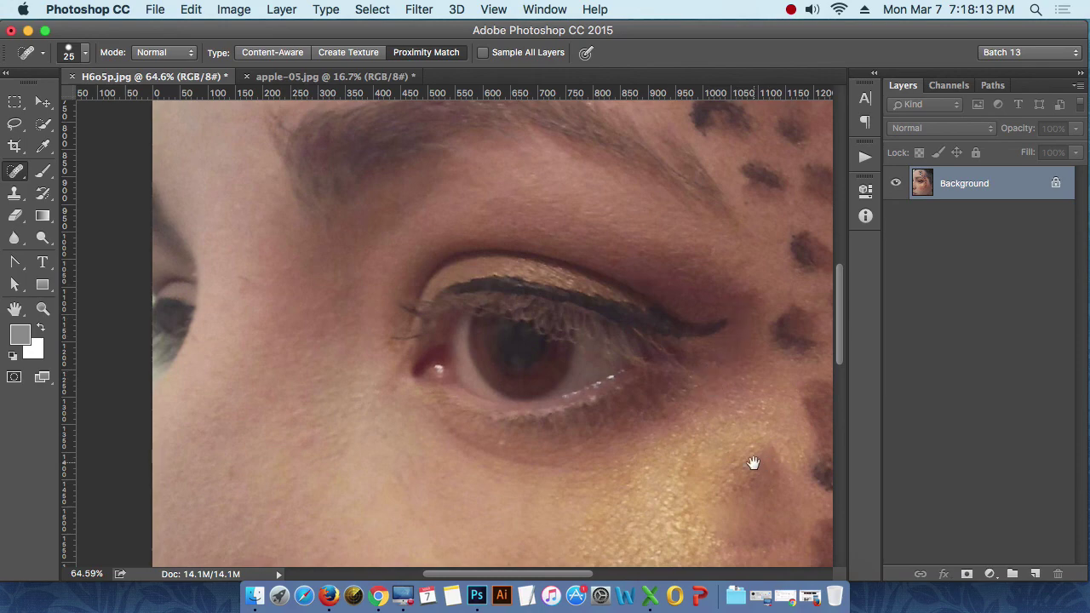
- Reframe on the cheek below the eye and heal a remaining speck there
alt+click(579, 430)
drag(559, 414, 570, 426)
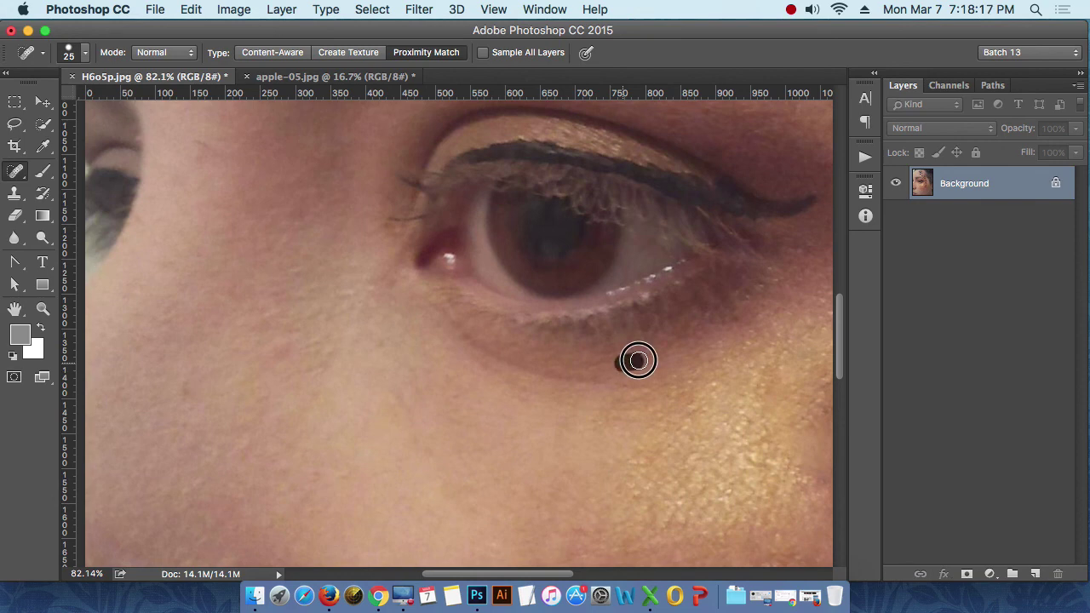
scroll(537, 457, down, 3)
scroll(477, 378, down, 4)
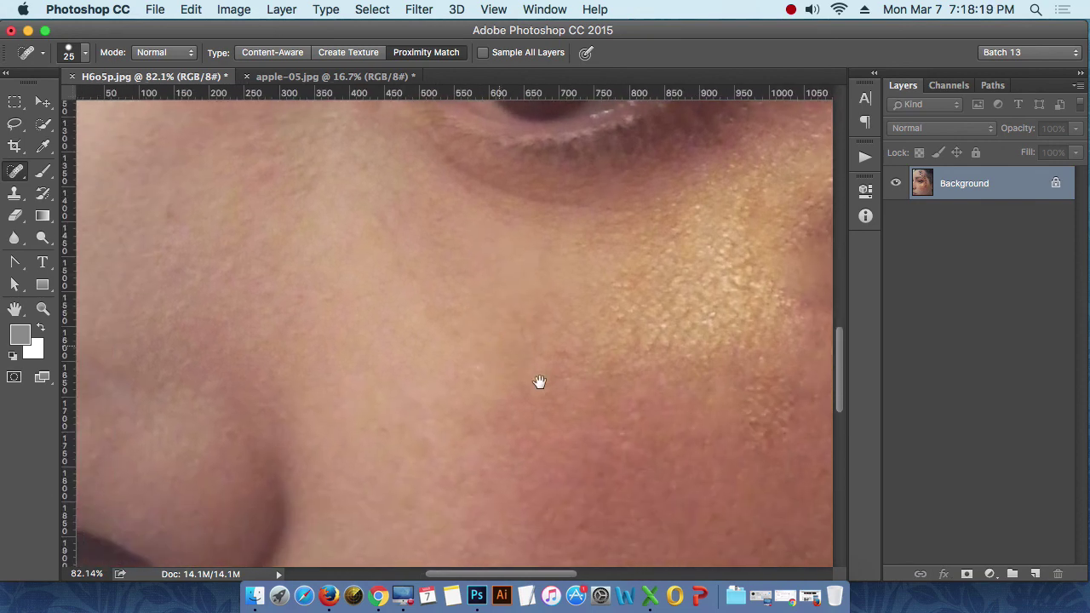
scroll(647, 433, left, 5)
scroll(511, 428, up, 2)
click(437, 291)
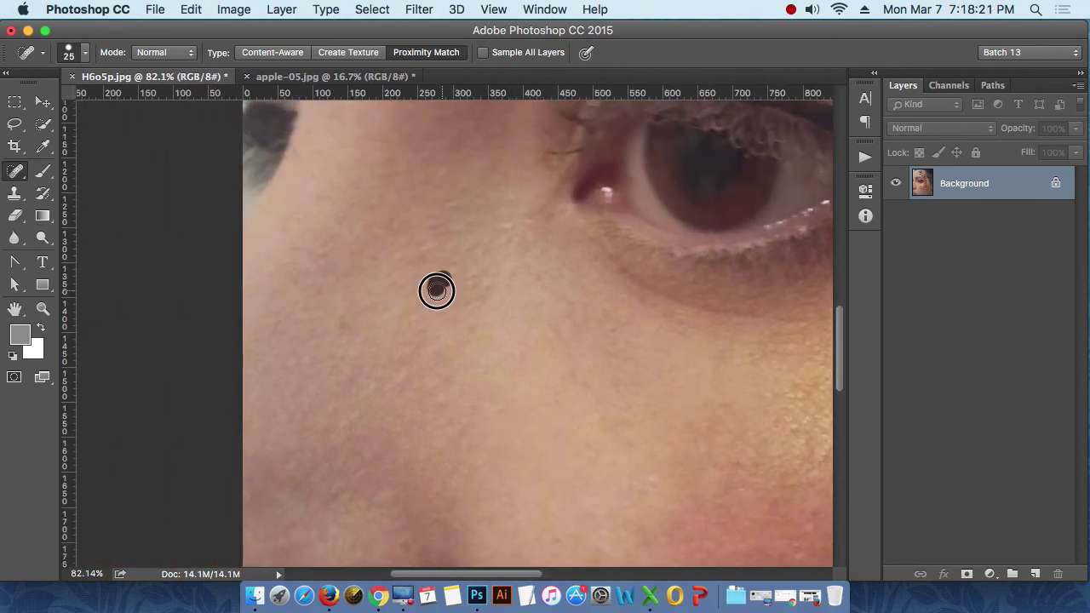
- Zoom out to 33.3% and pan up to the forehead leopard spots
alt+click(474, 387)
alt+click(458, 370)
alt+click(458, 370)
mouse_move(499, 389)
mouse_down()
mouse_move(554, 399)
mouse_move(528, 482)
mouse_up()
mouse_move(504, 205)
mouse_down()
mouse_move(503, 326)
mouse_move(531, 362)
mouse_up()
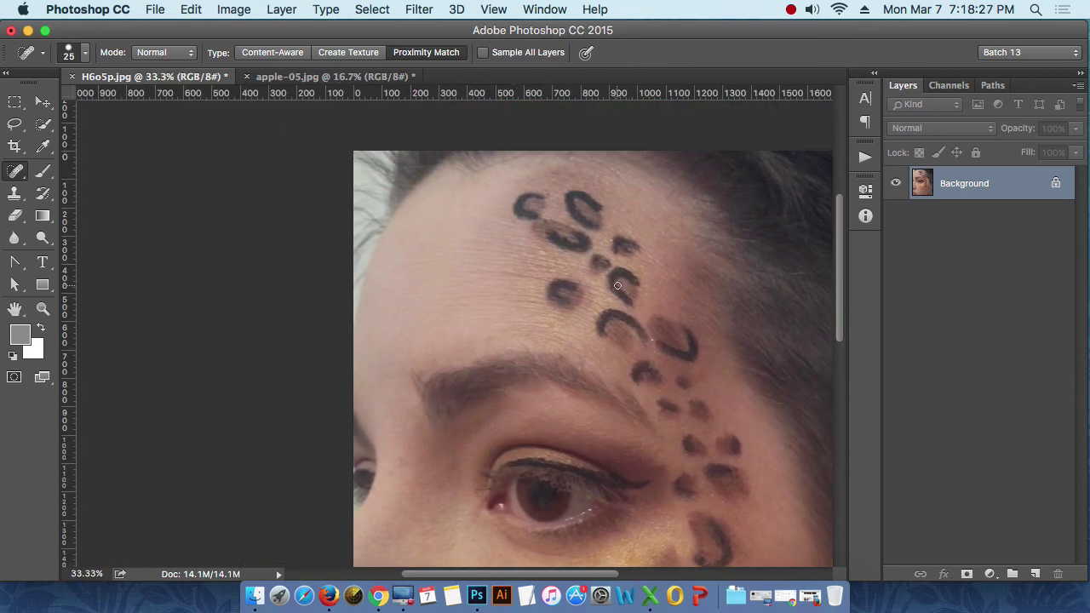